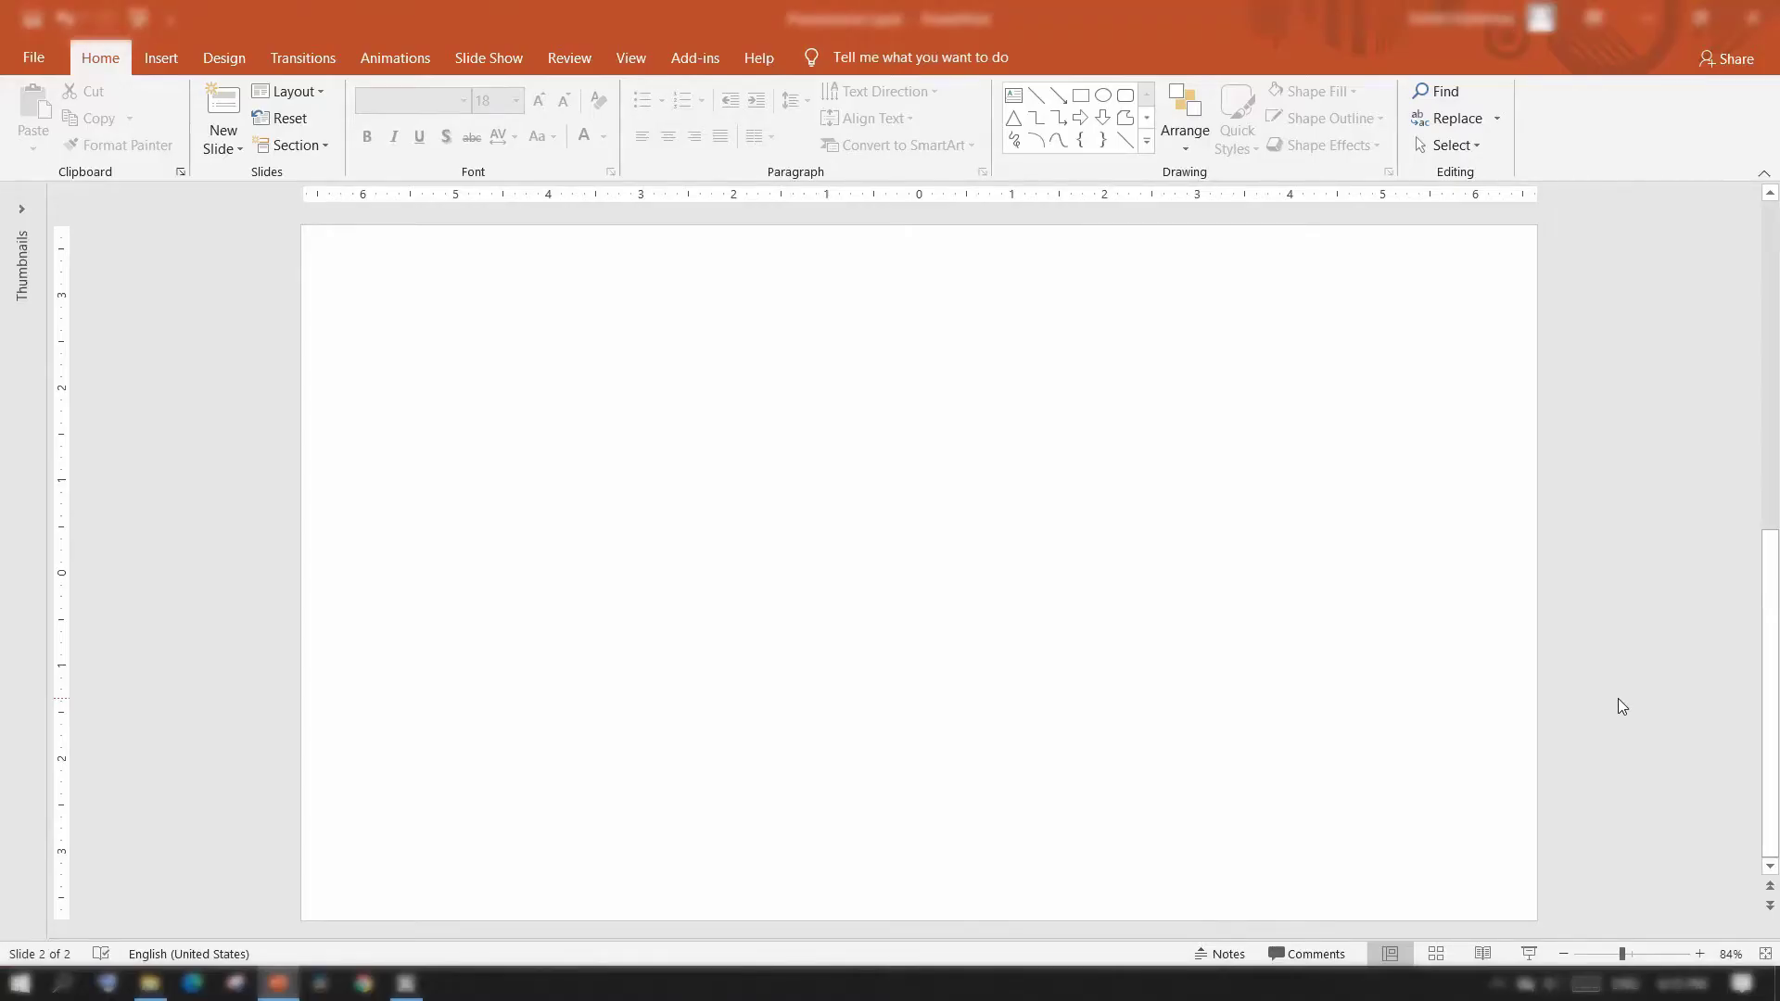
# Paste the sunset safari picture, then paste the lion photo and enlarge it to 6.5" by 9.94"
pyautogui.hotkey('ctrl', 'v')
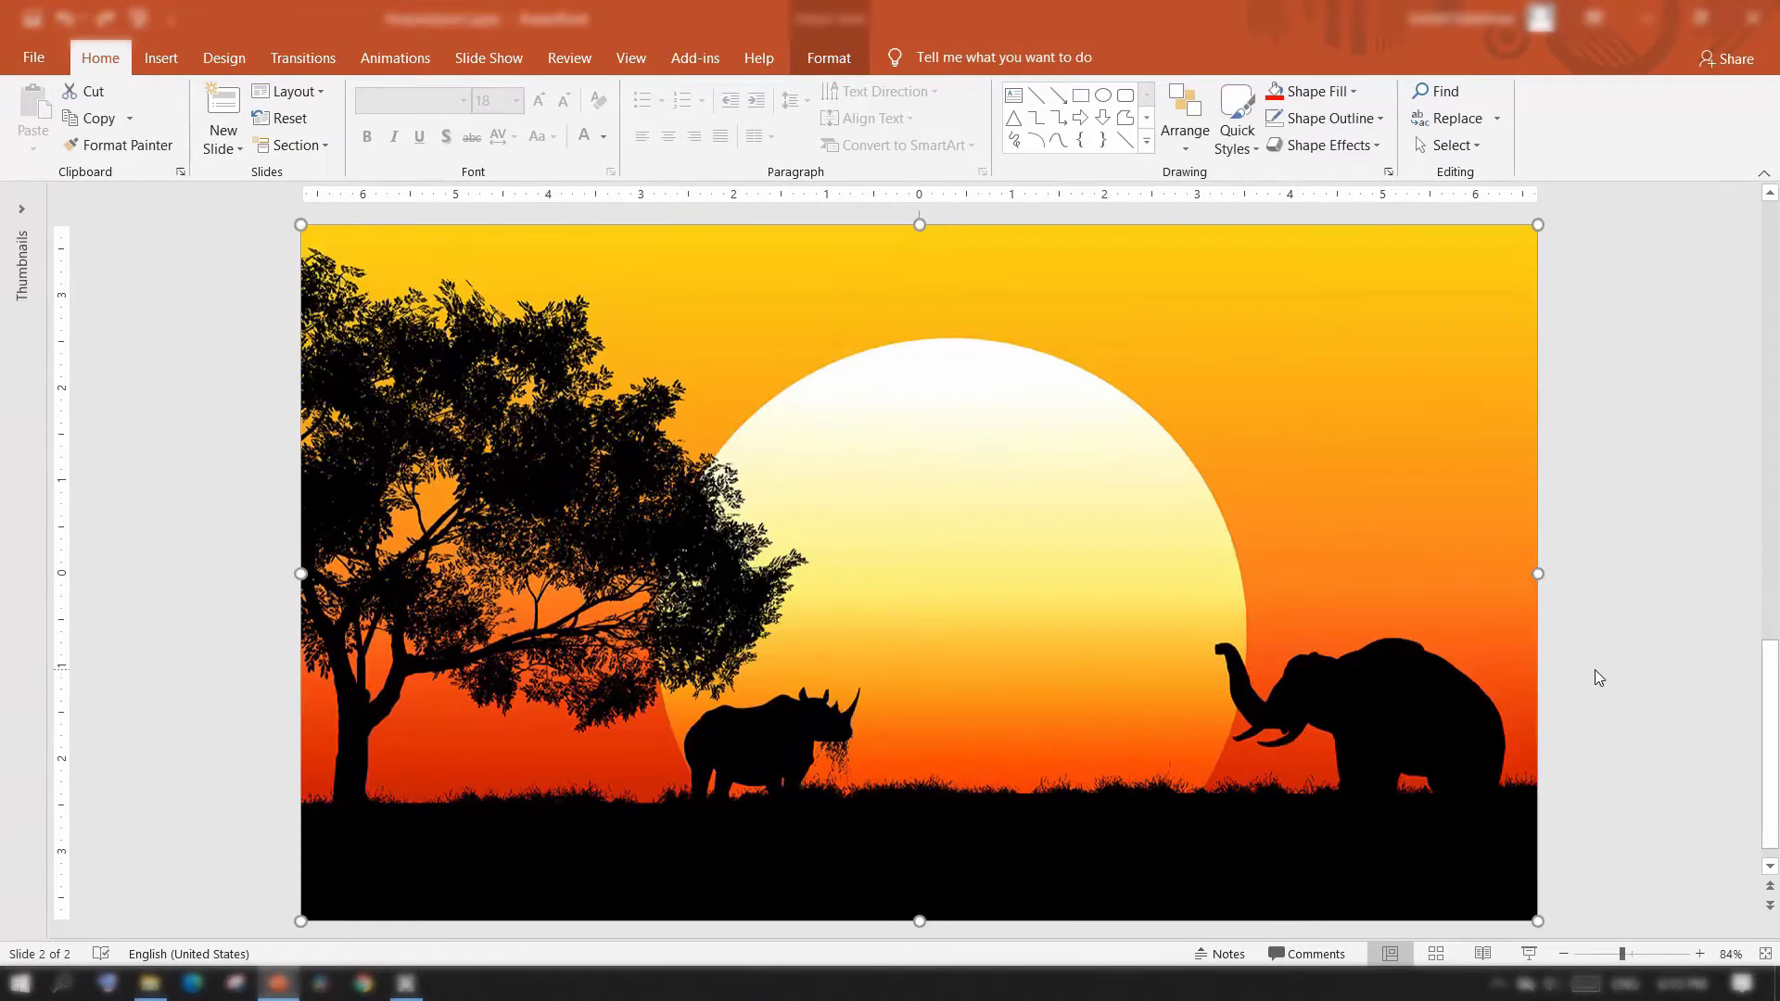
pyautogui.click(1594, 670)
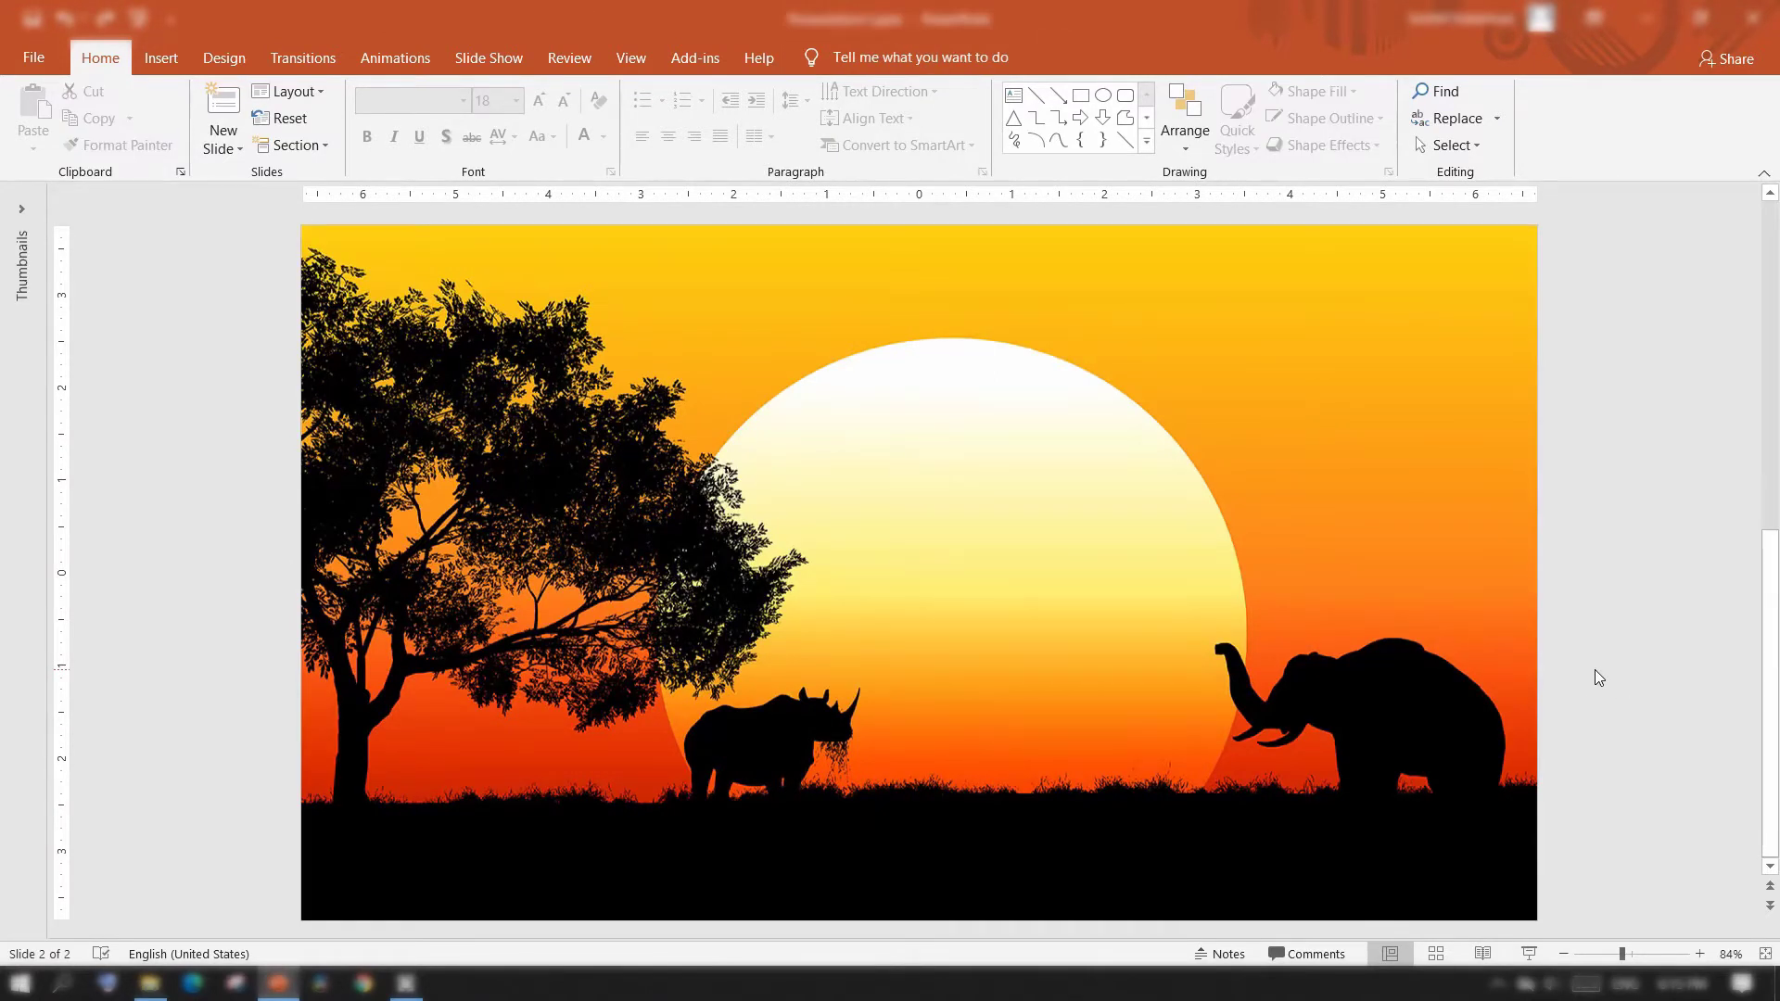
pyautogui.hotkey('ctrl', 'v')
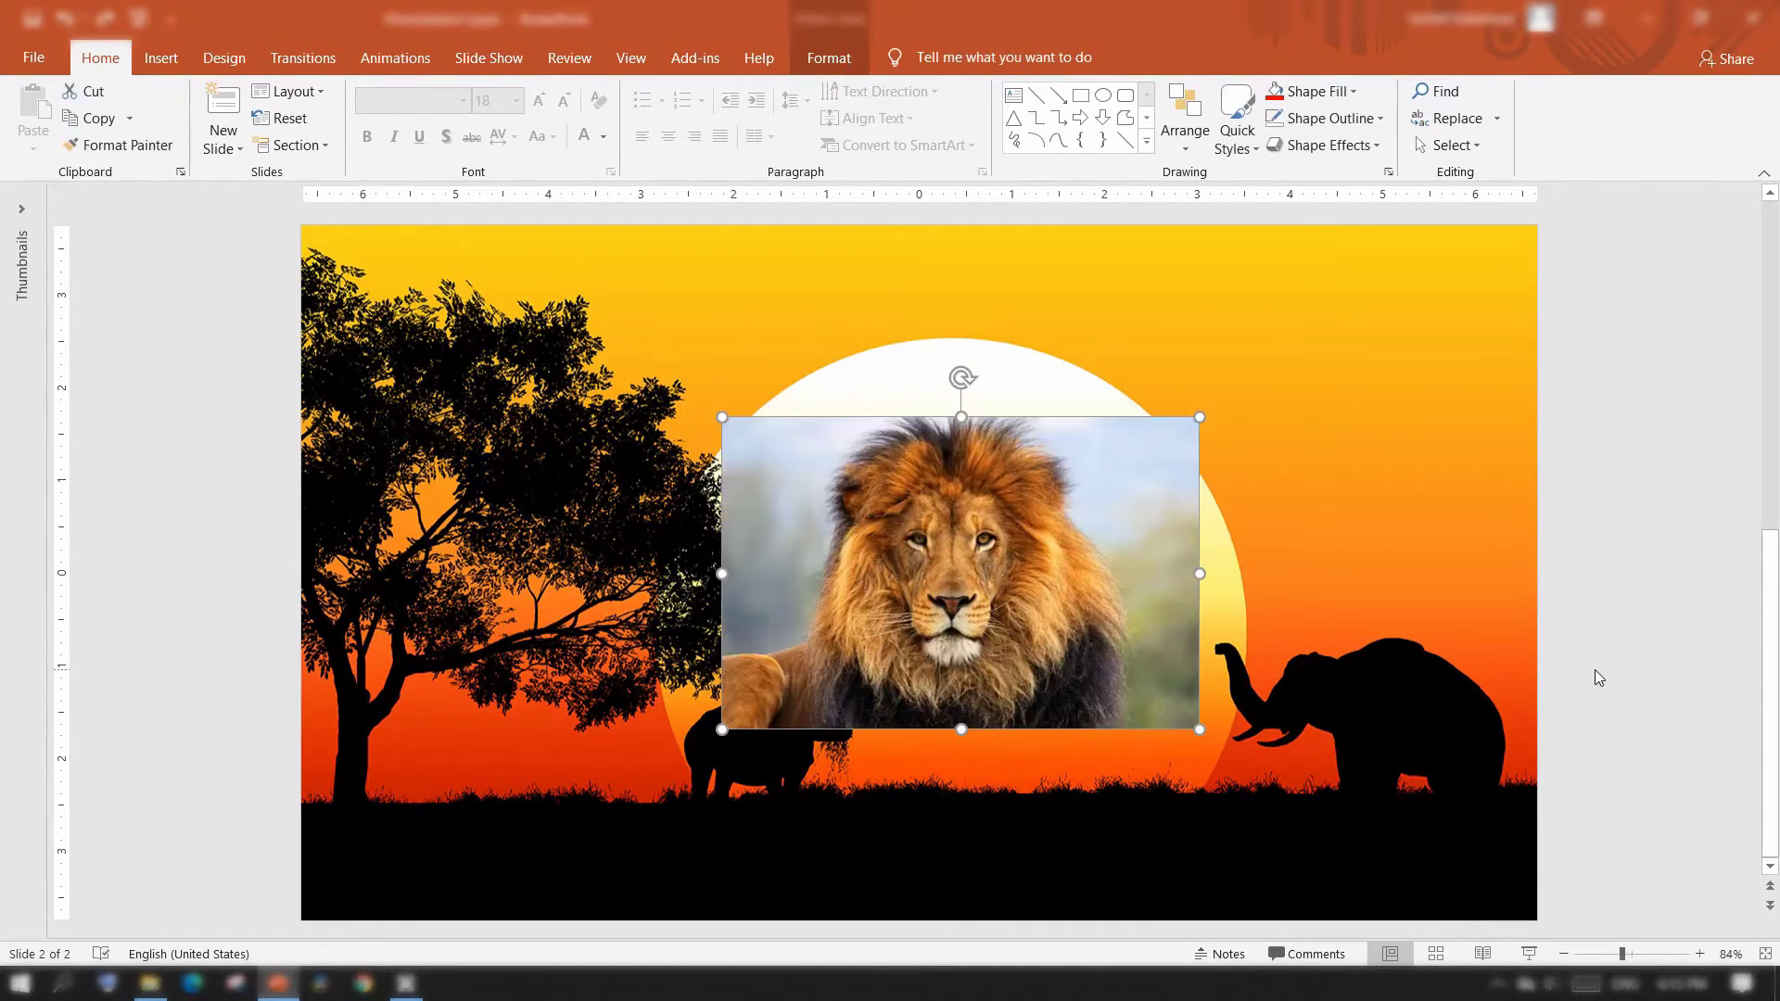
pyautogui.click(1595, 669)
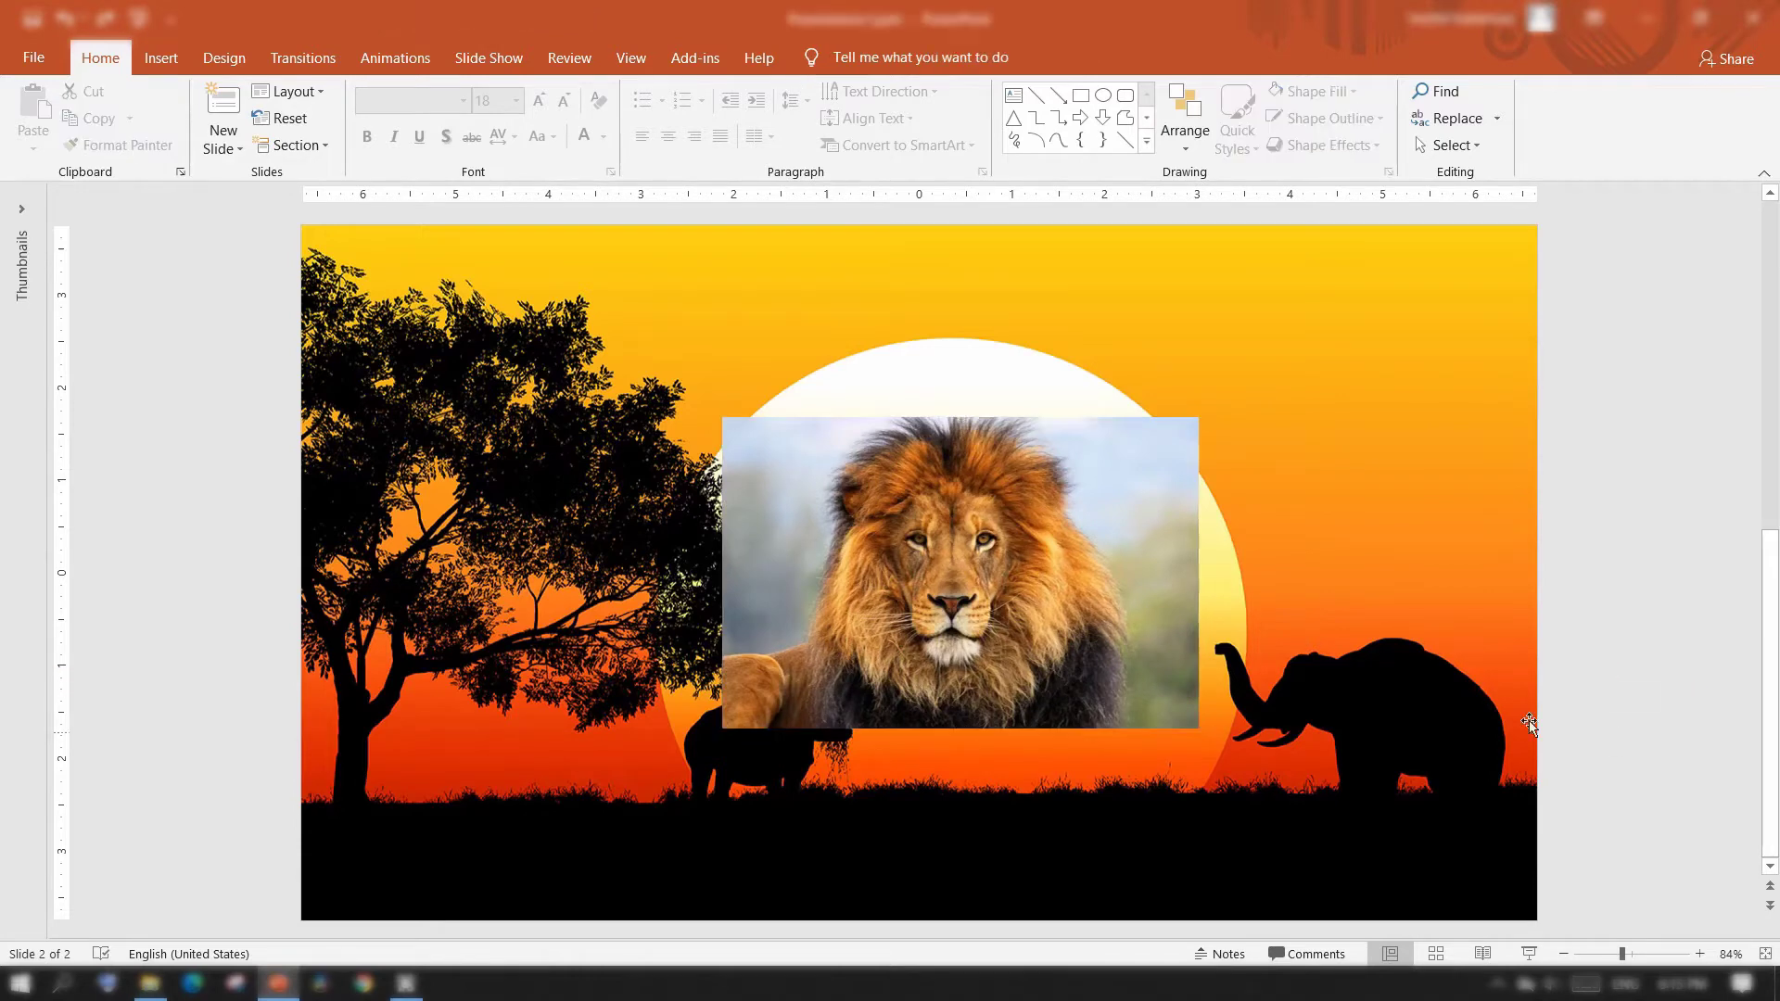
pyautogui.click(944, 558)
pyautogui.moveTo(731, 414); pyautogui.dragTo(502, 272)
pyautogui.moveTo(1201, 729); pyautogui.dragTo(1414, 871)
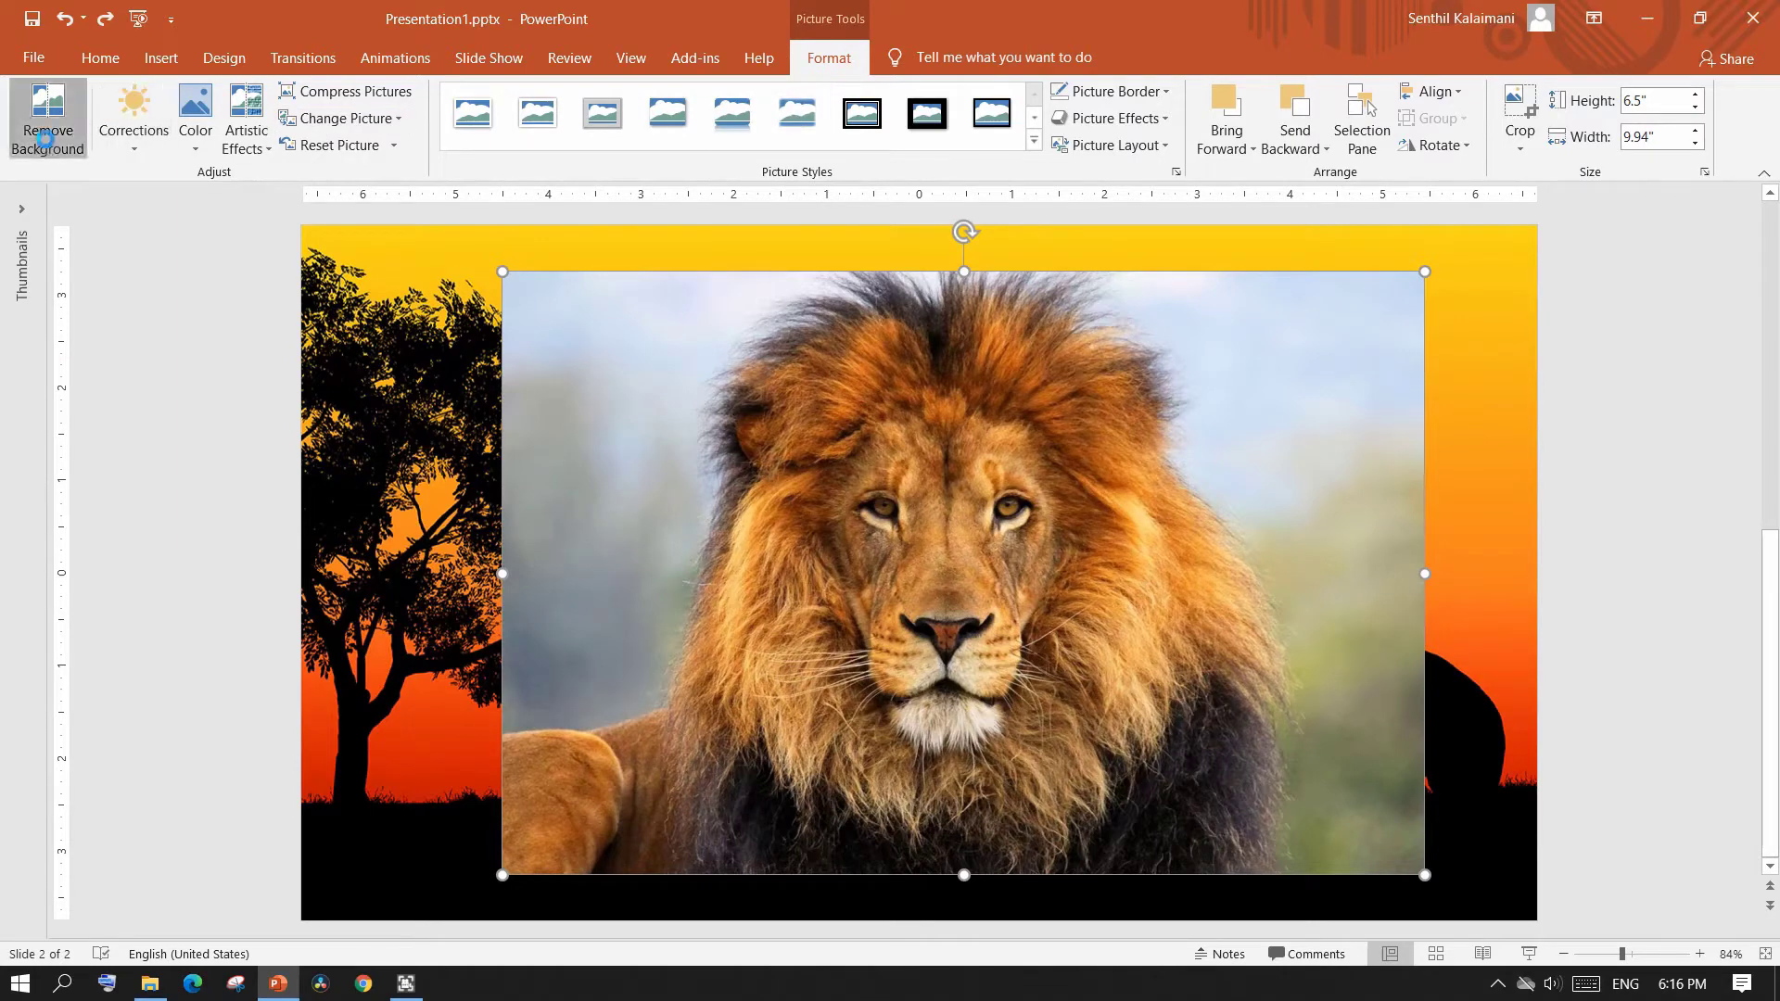
# Start Remove Background on the lion photo and stretch the marquee to cover the whole lion
pyautogui.click(46, 144)
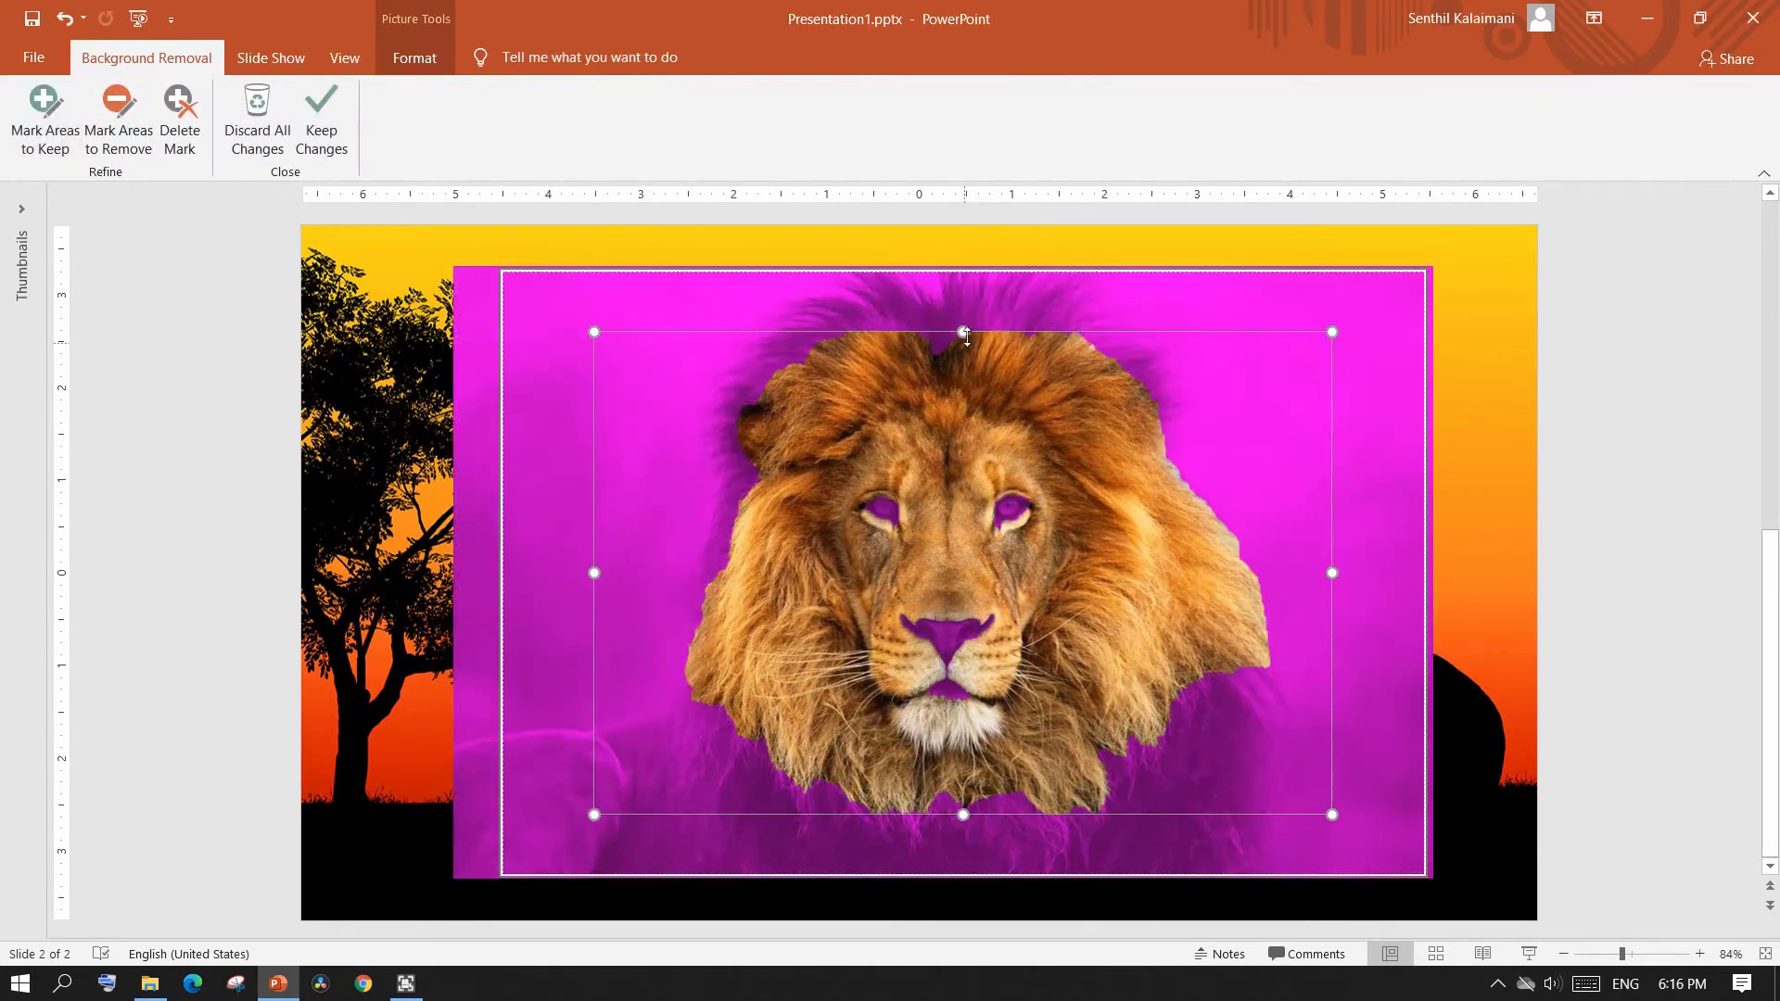
pyautogui.moveTo(965, 331); pyautogui.dragTo(964, 277)
pyautogui.moveTo(963, 815); pyautogui.dragTo(962, 870)
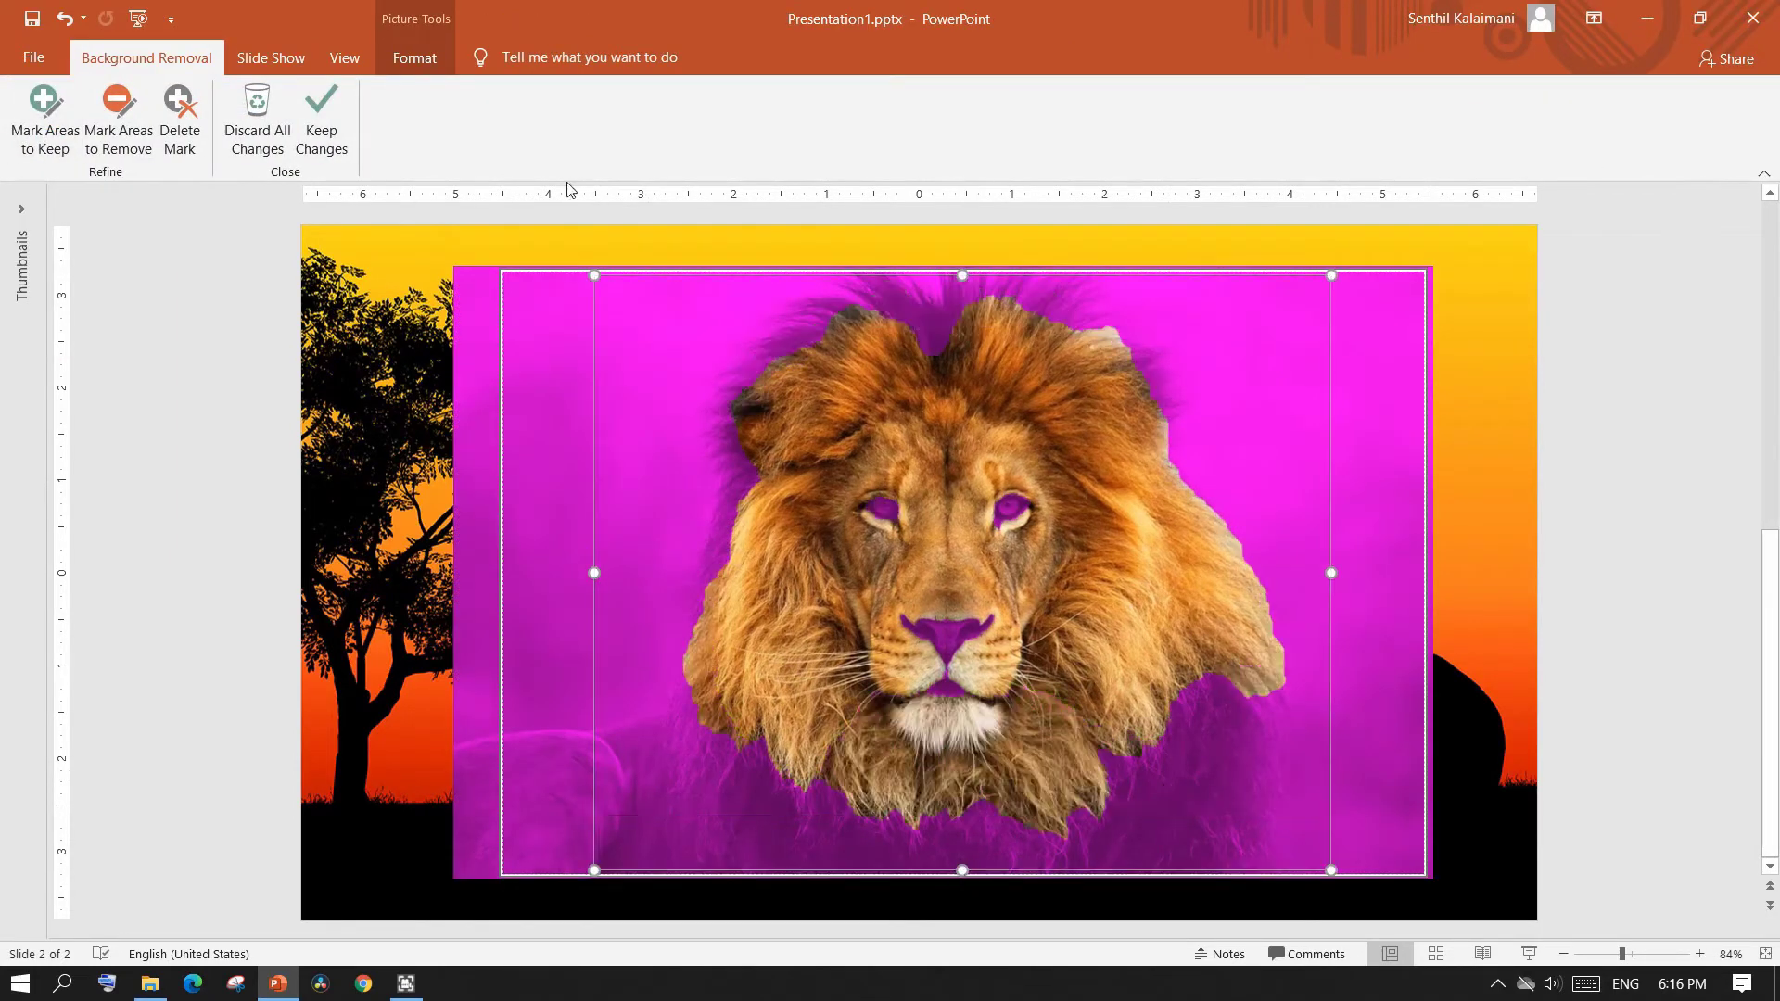
# Mark the lion's nose, eyes, mane and lower body to keep, then keep the changes
pyautogui.click(45, 119)
pyautogui.moveTo(932, 632); pyautogui.dragTo(978, 634)
pyautogui.click(1013, 504)
pyautogui.click(886, 509)
pyautogui.moveTo(722, 425); pyautogui.dragTo(712, 562)
pyautogui.moveTo(1094, 312); pyautogui.dragTo(1091, 319)
pyautogui.moveTo(823, 807); pyautogui.dragTo(930, 842)
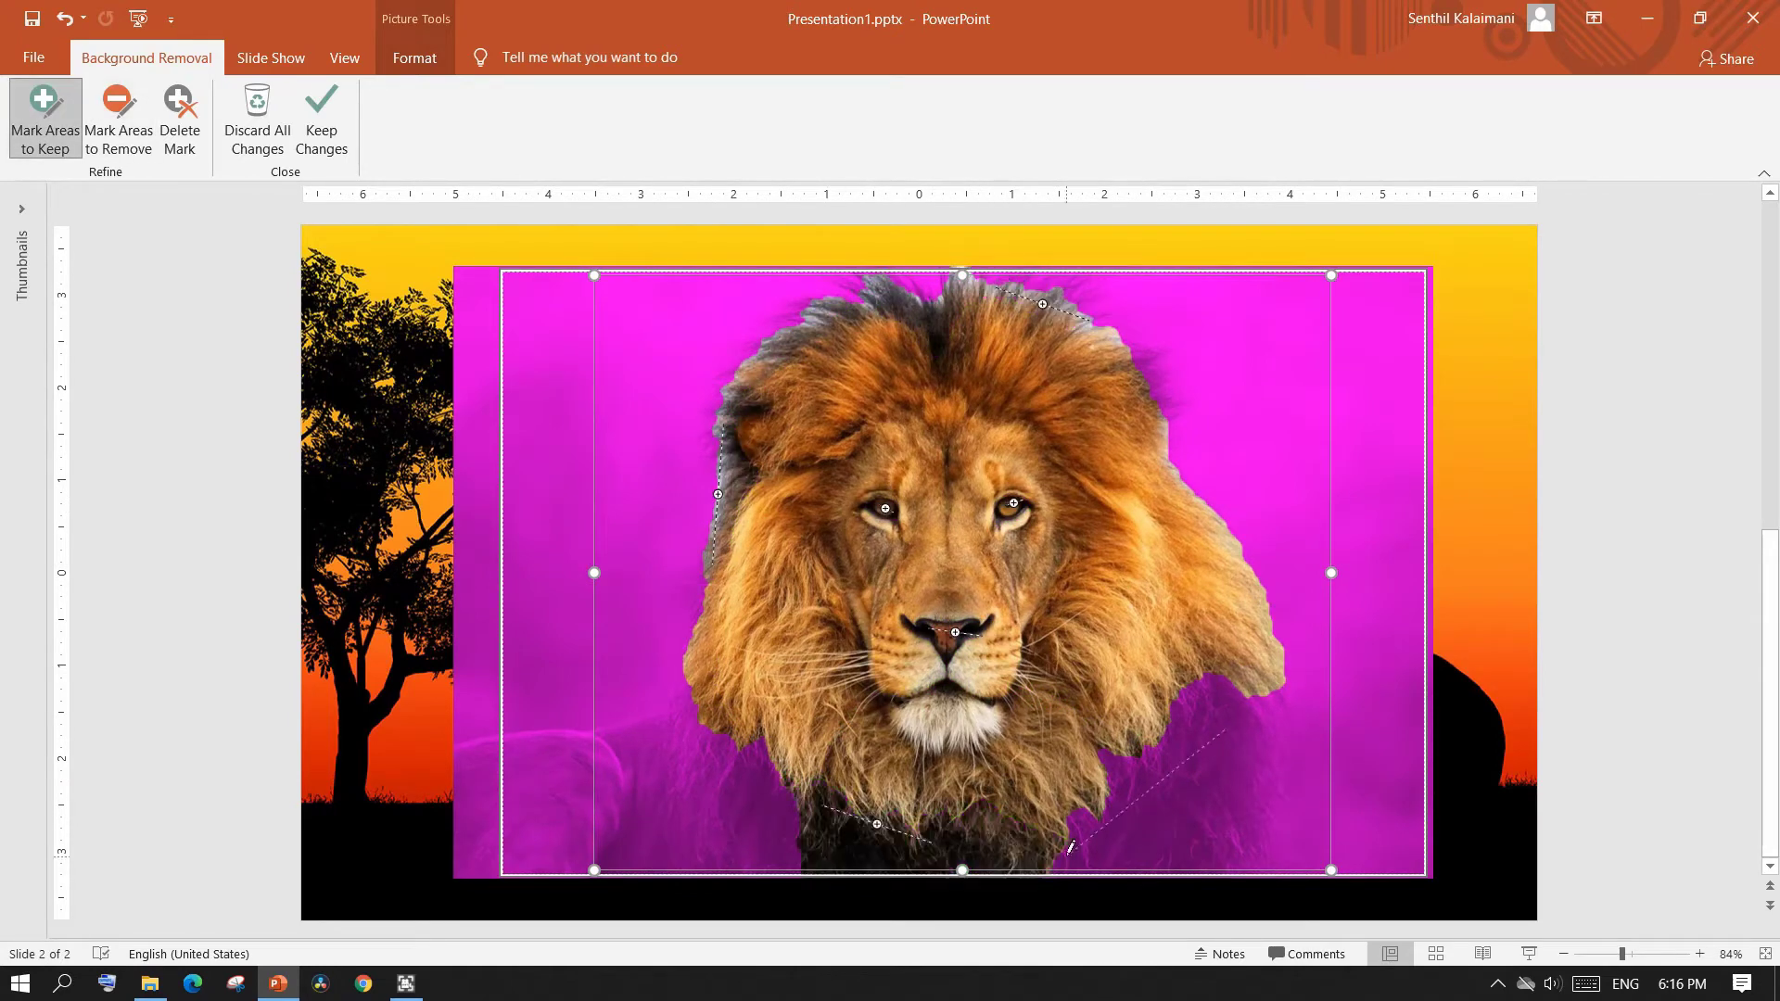
pyautogui.moveTo(1066, 853)
pyautogui.mouseDown()
pyautogui.moveTo(1223, 732)
pyautogui.moveTo(1247, 798)
pyautogui.mouseUp()
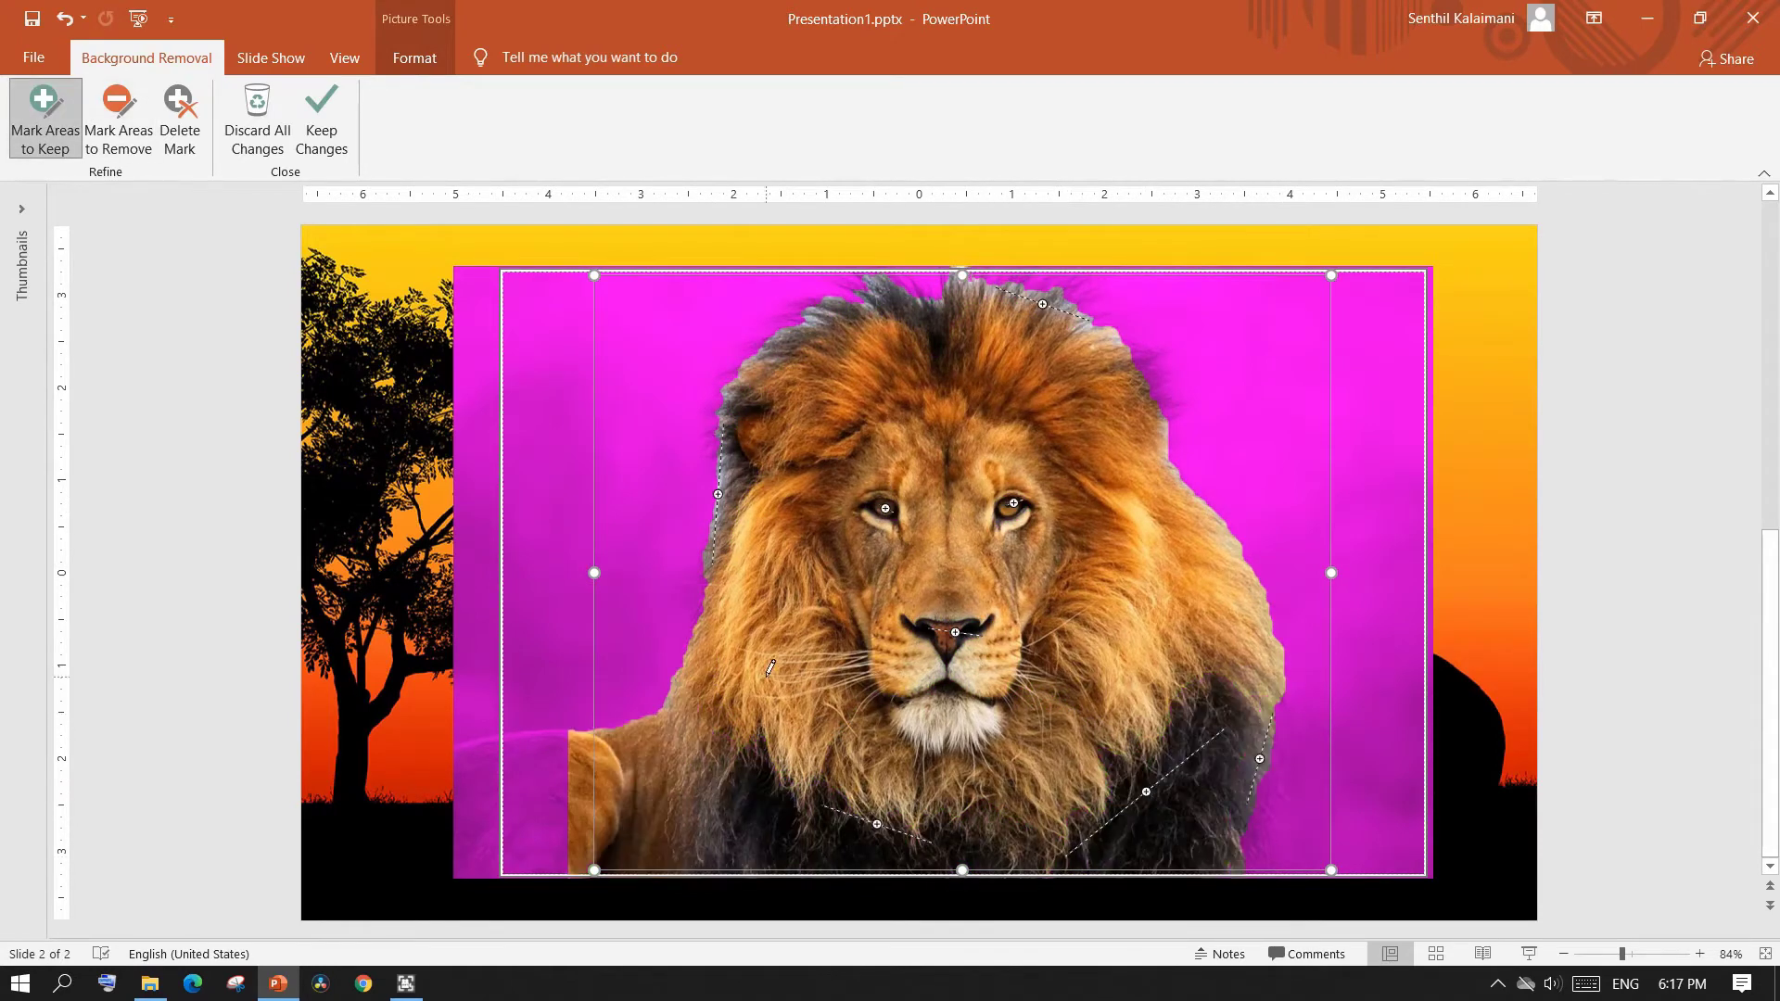
pyautogui.click(322, 120)
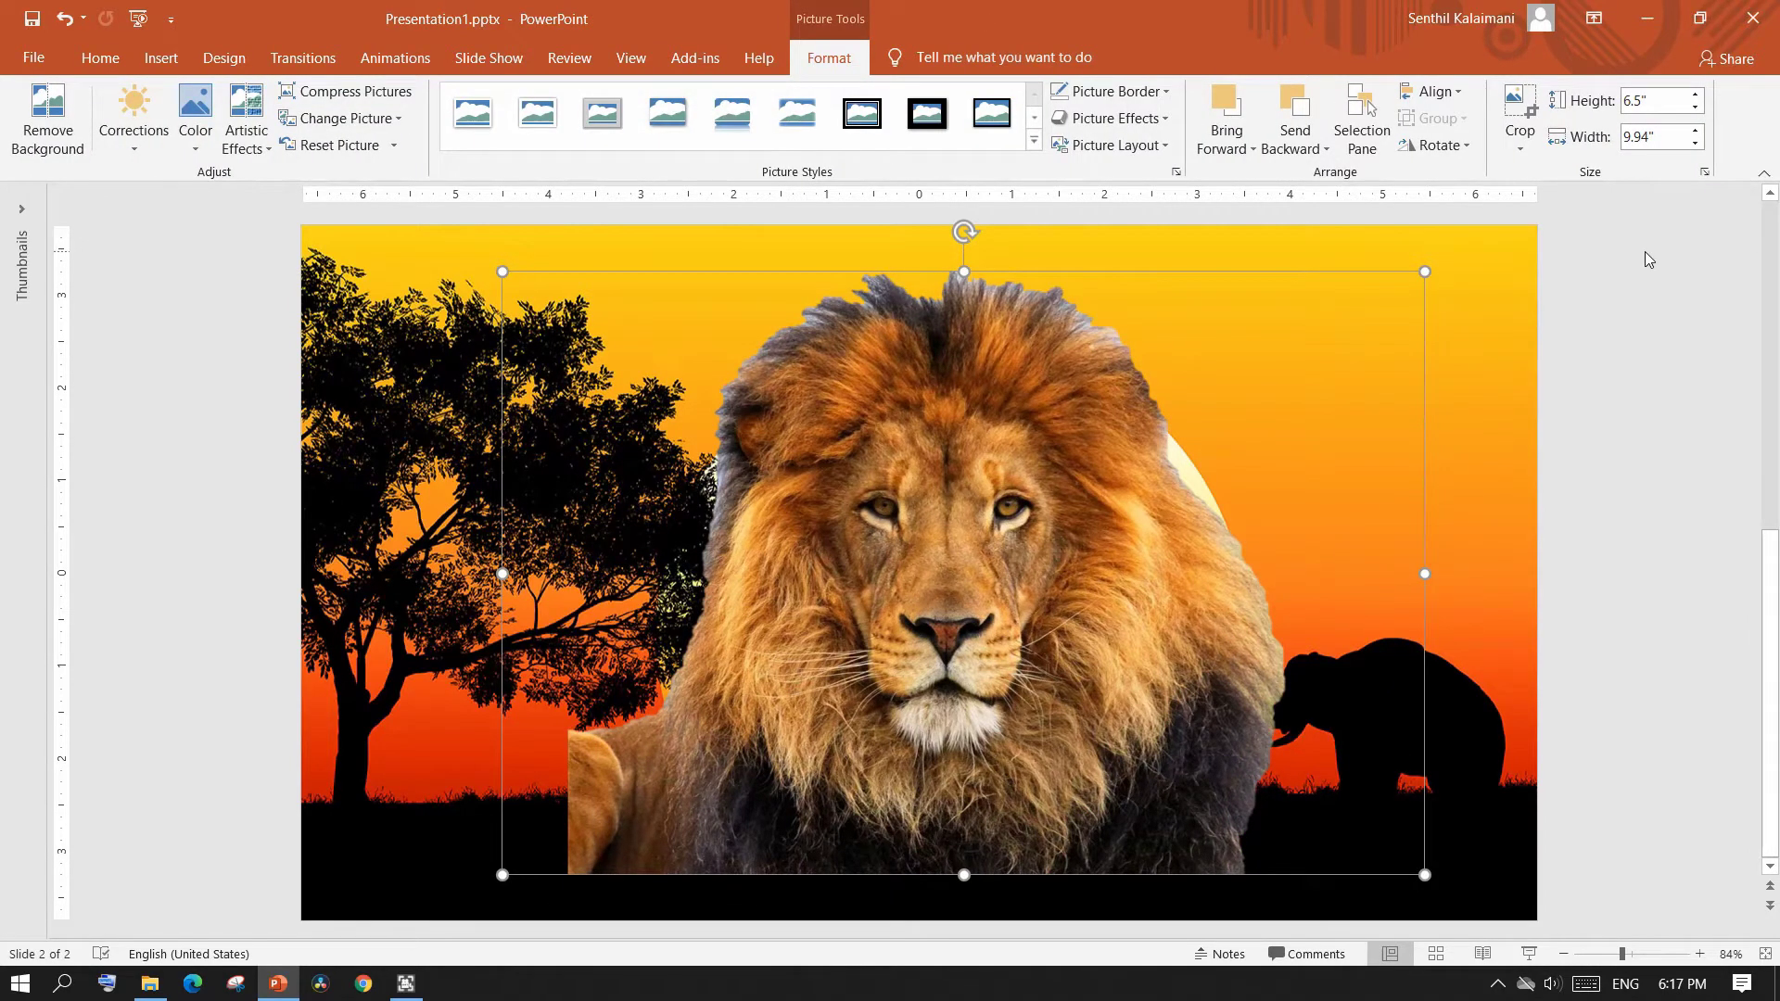
# Crop the lion picture to an Oval shape
pyautogui.click(1520, 153)
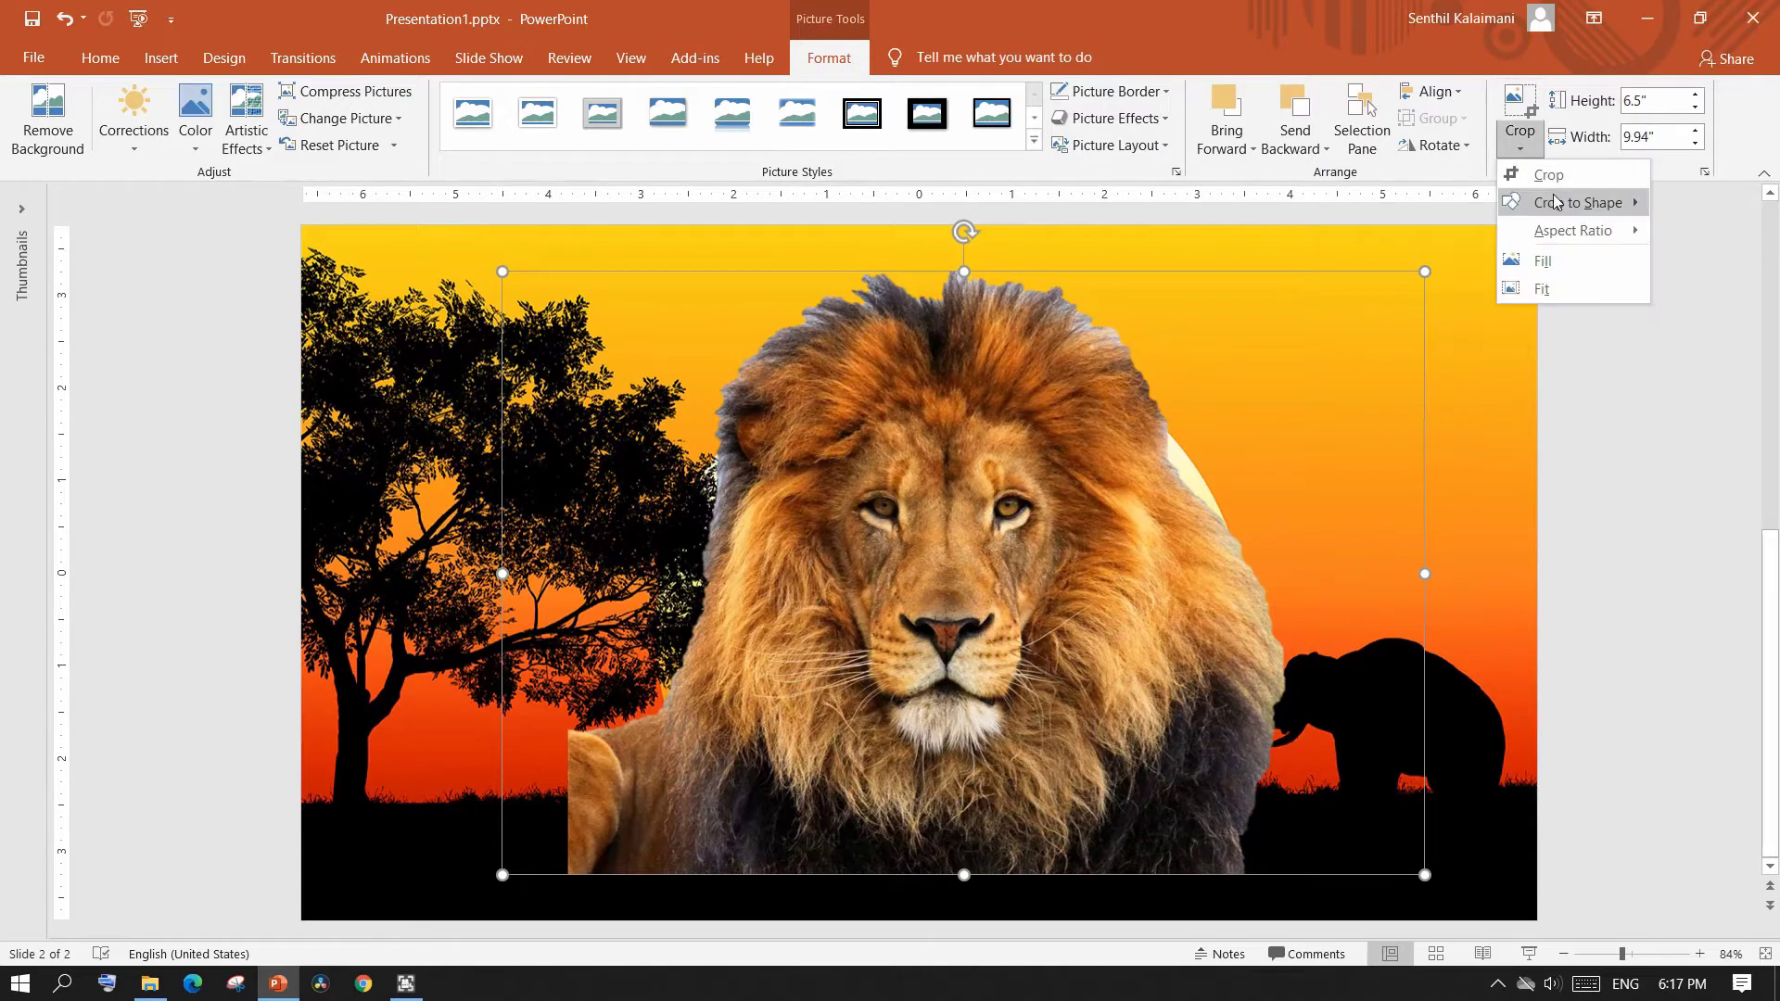
pyautogui.moveTo(1560, 209)
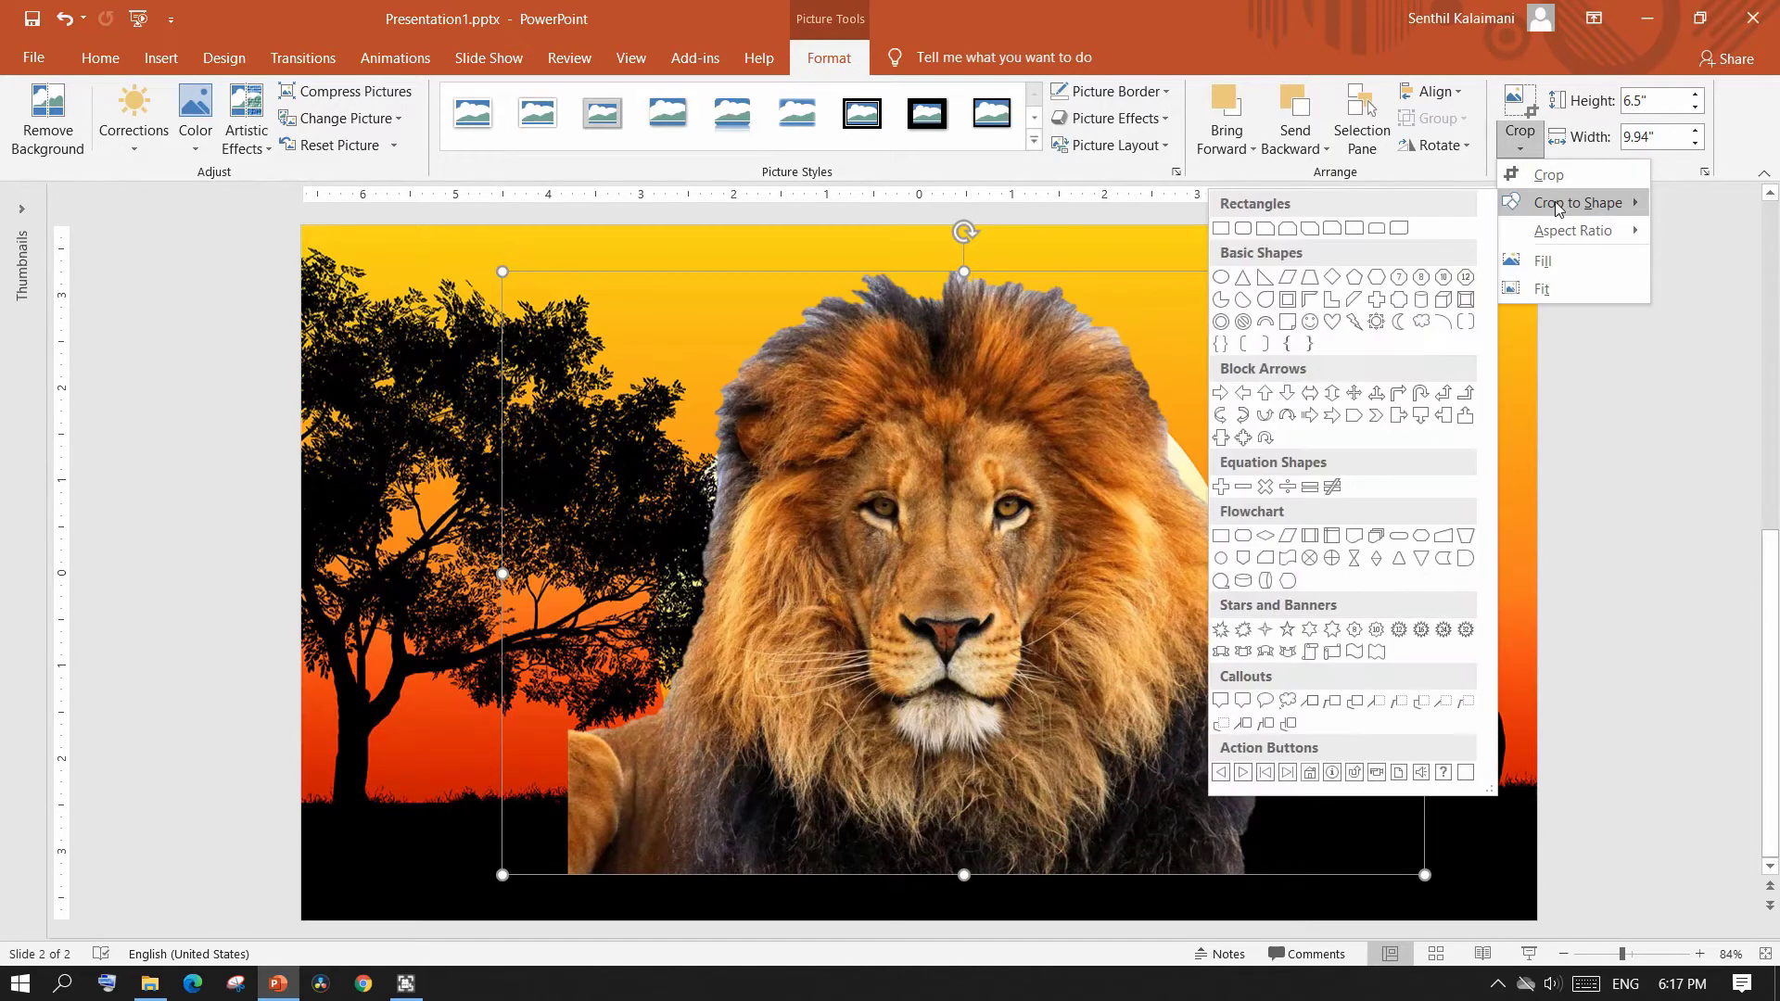
pyautogui.click(1221, 277)
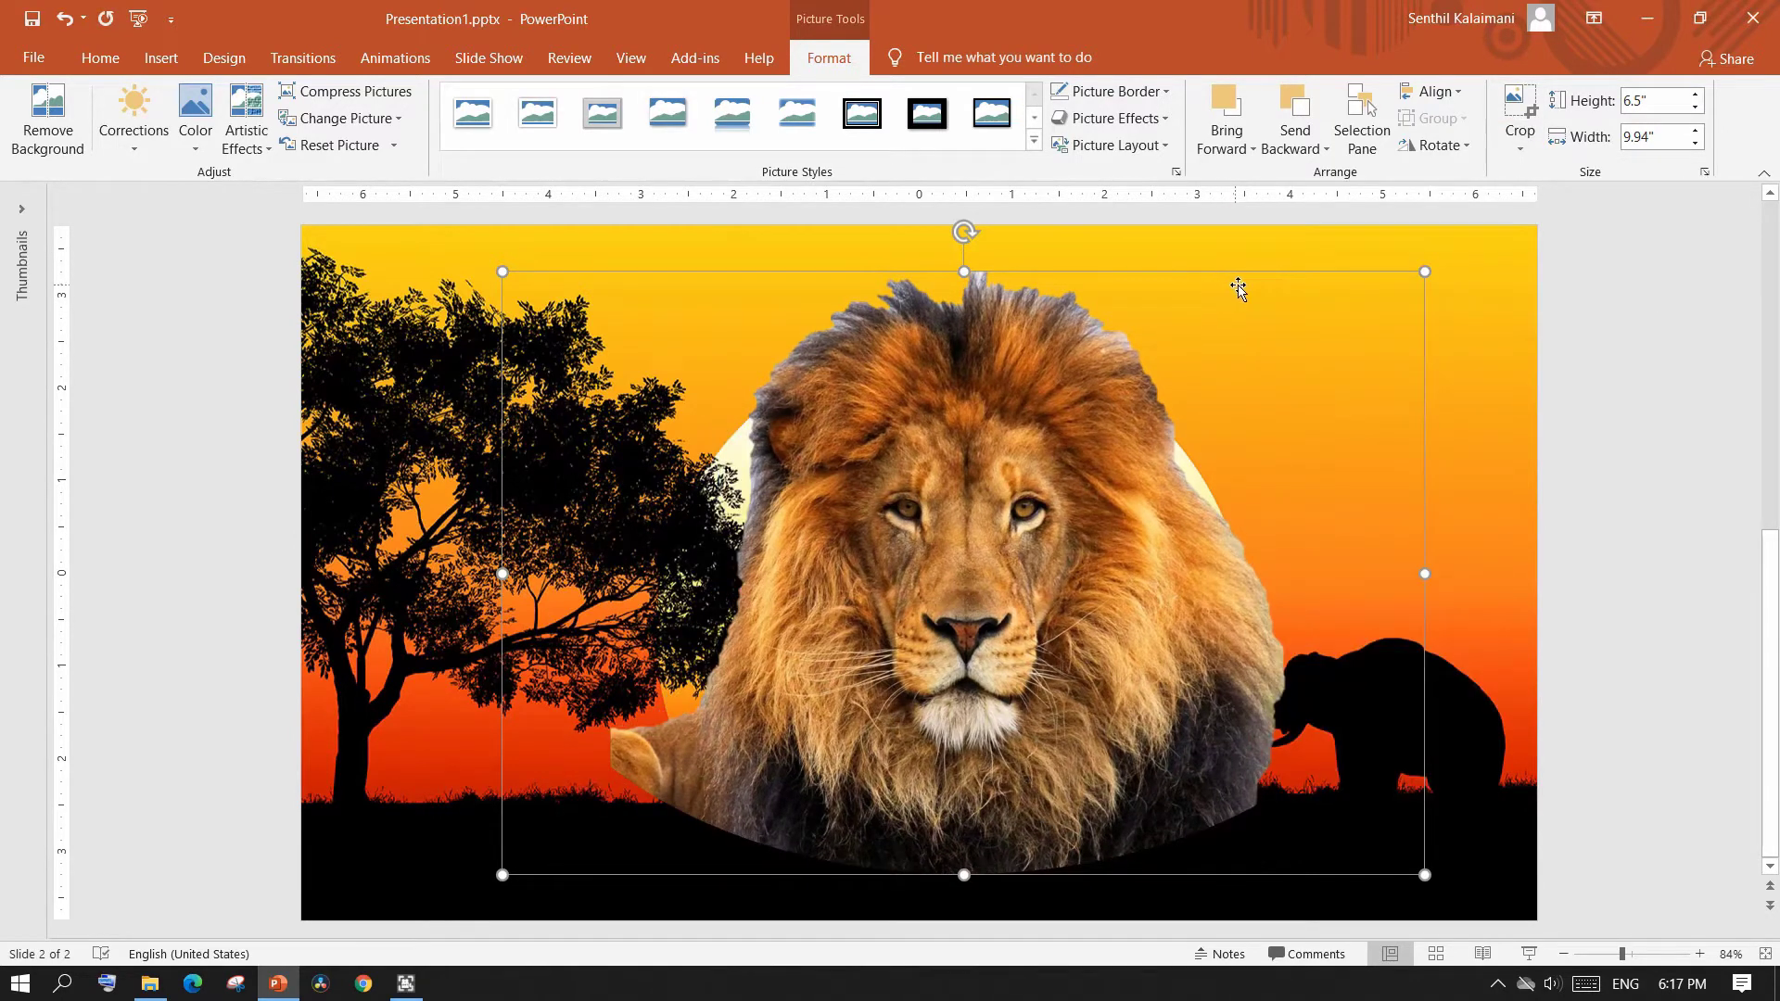
# Adjust the oval crop into a tight circle around the lion's face
pyautogui.click(1521, 92)
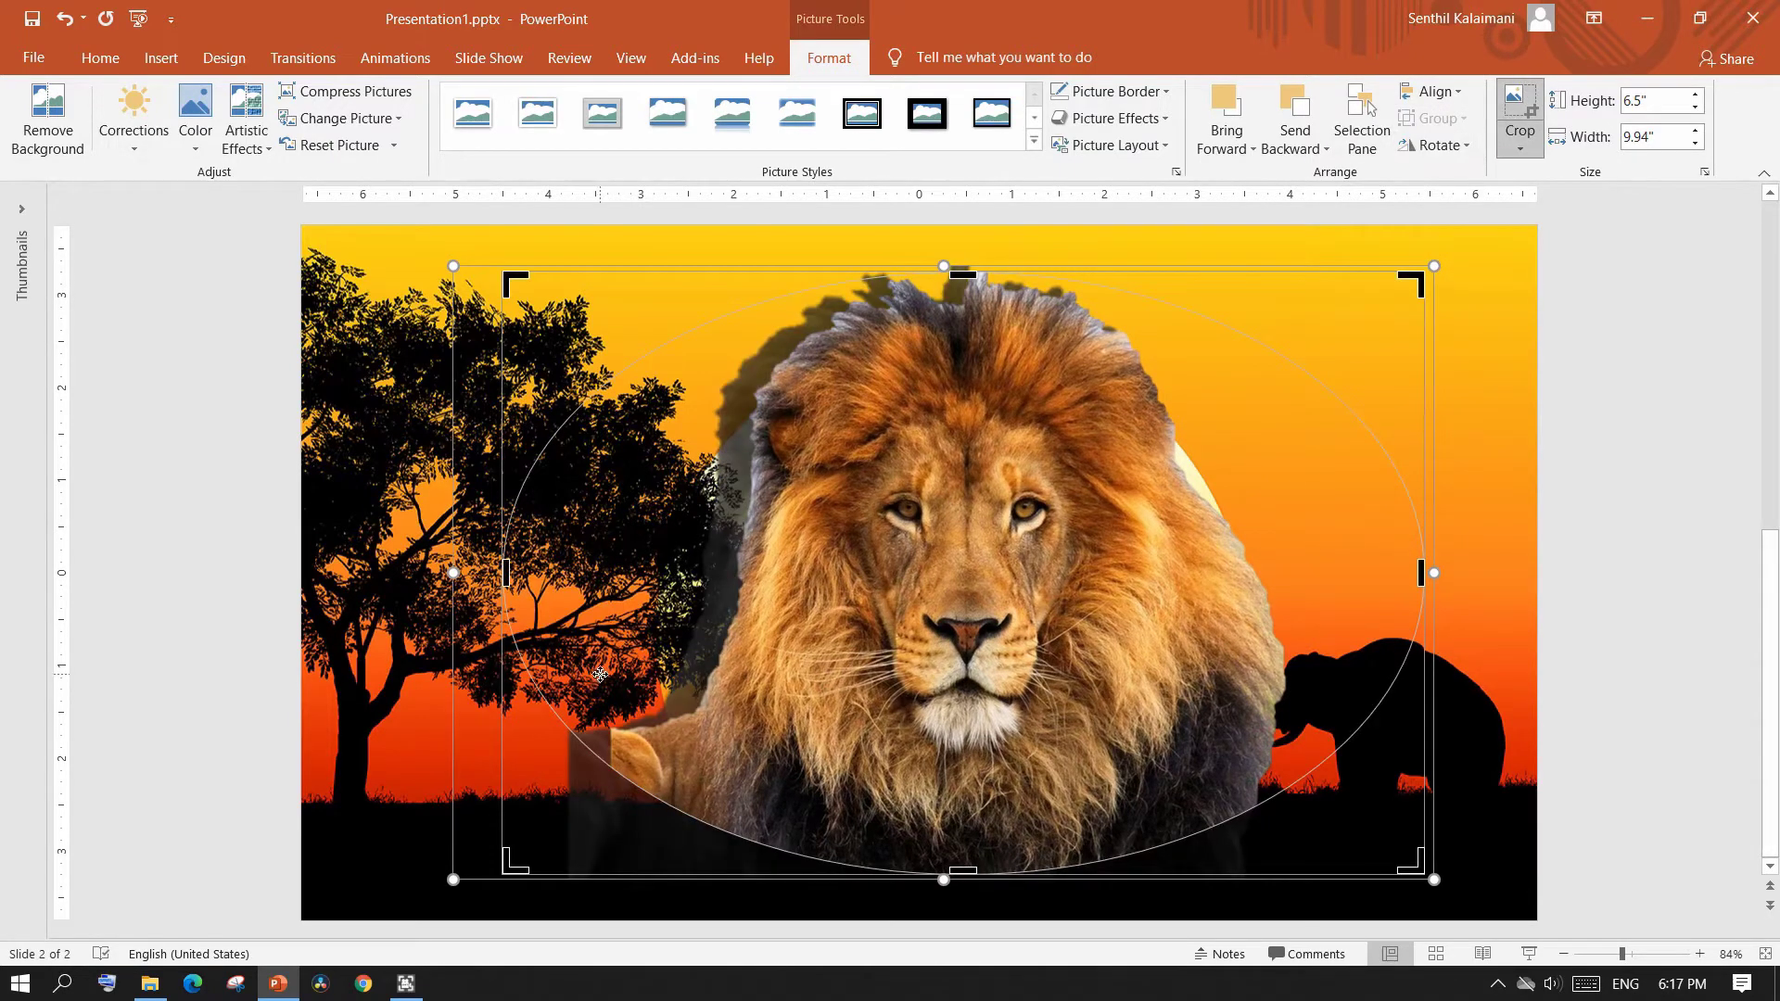
pyautogui.moveTo(507, 572); pyautogui.dragTo(716, 572)
pyautogui.moveTo(1419, 278); pyautogui.dragTo(1193, 339)
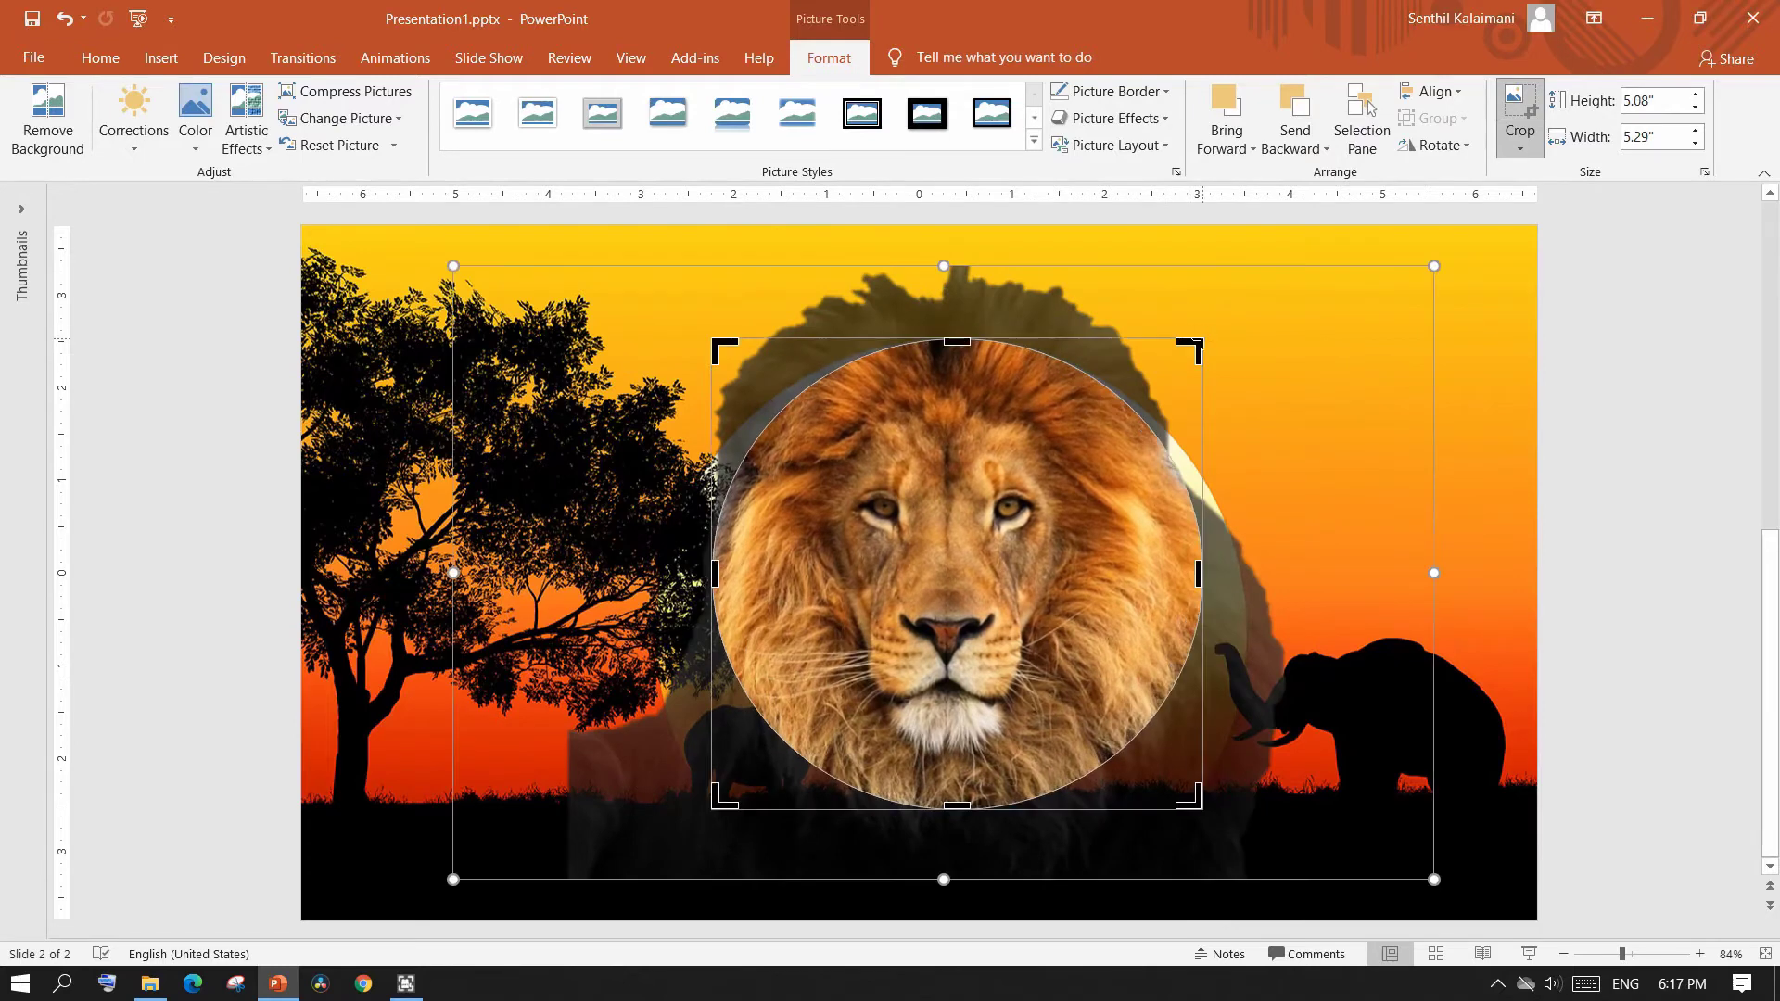
pyautogui.moveTo(715, 572); pyautogui.dragTo(723, 572)
pyautogui.moveTo(956, 806); pyautogui.dragTo(958, 790)
# Apply a Soft Edges picture effect to the circular lion face
pyautogui.click(1616, 445)
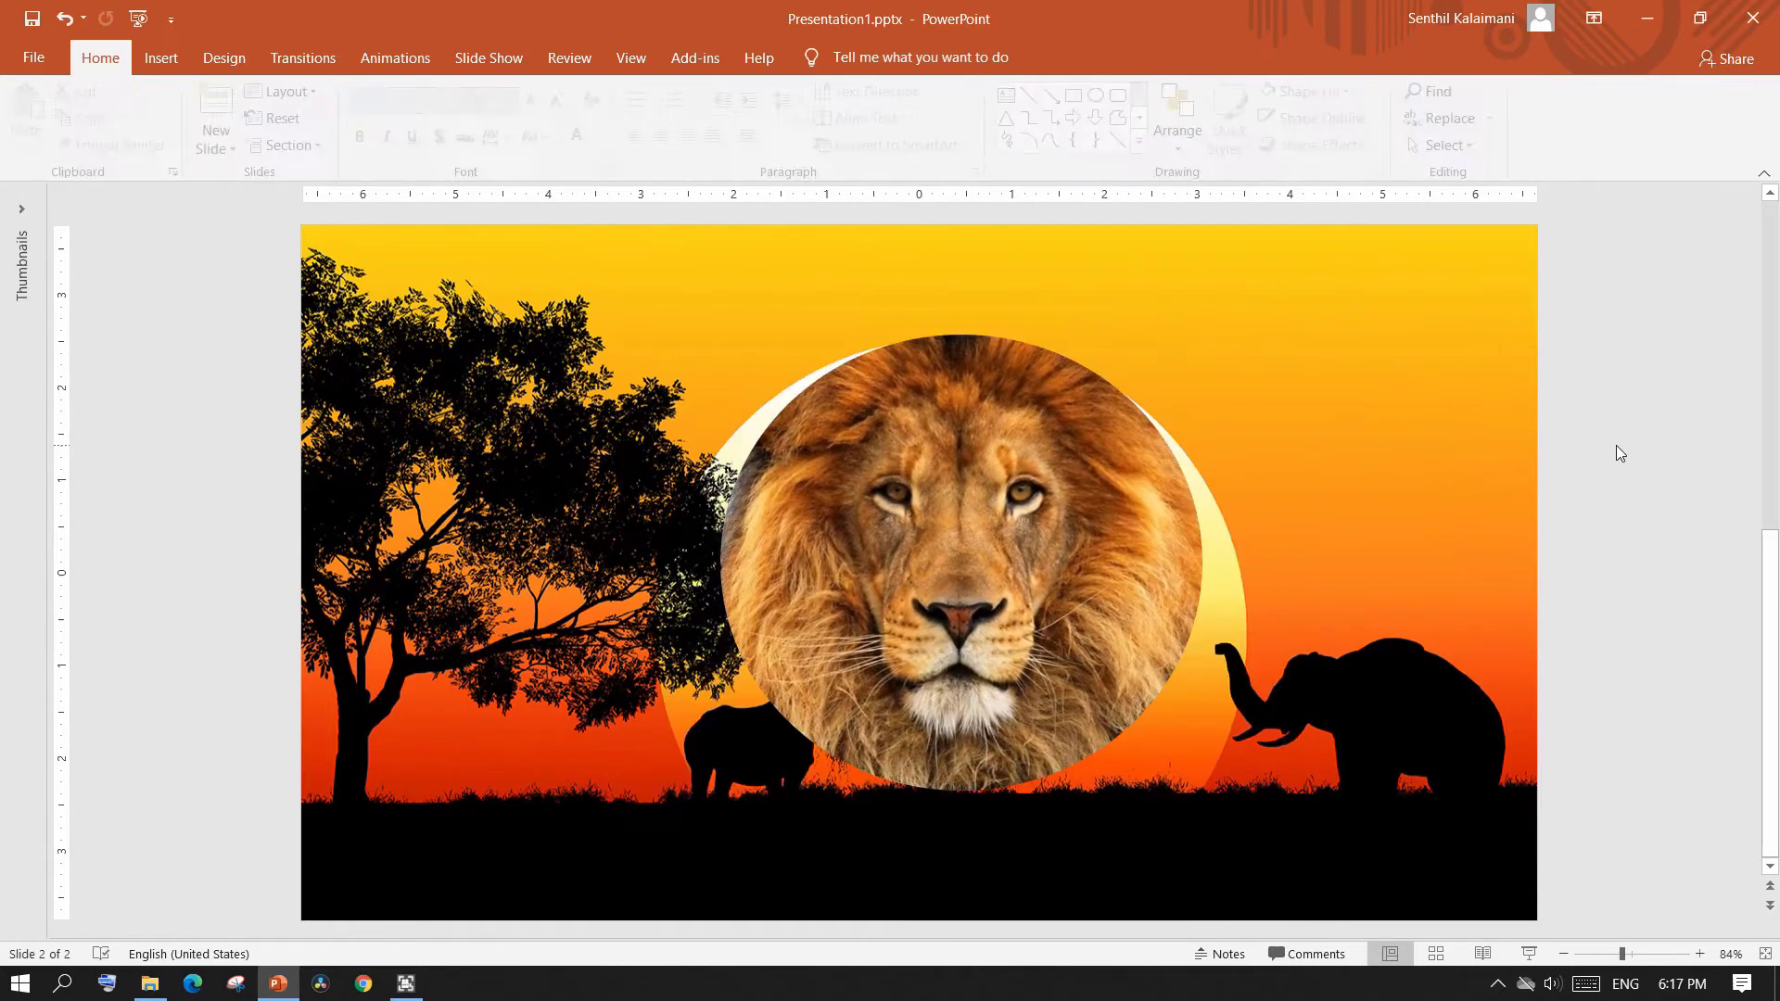
pyautogui.click(960, 568)
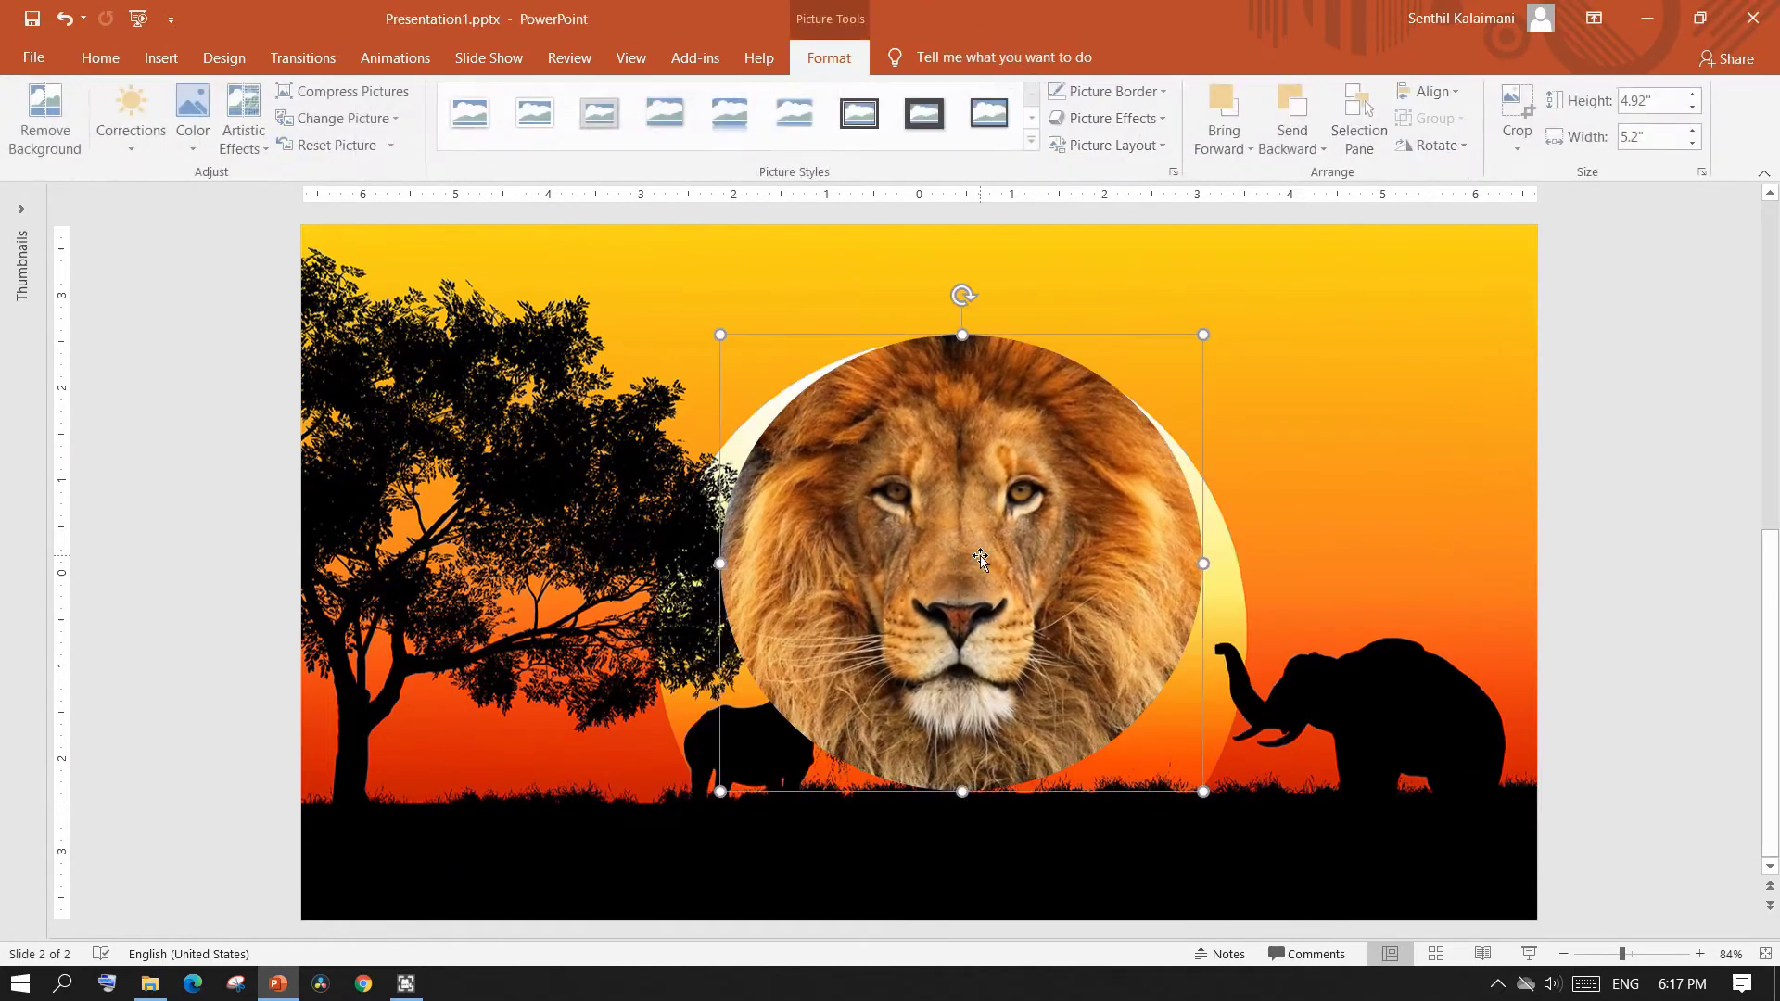
pyautogui.click(1161, 123)
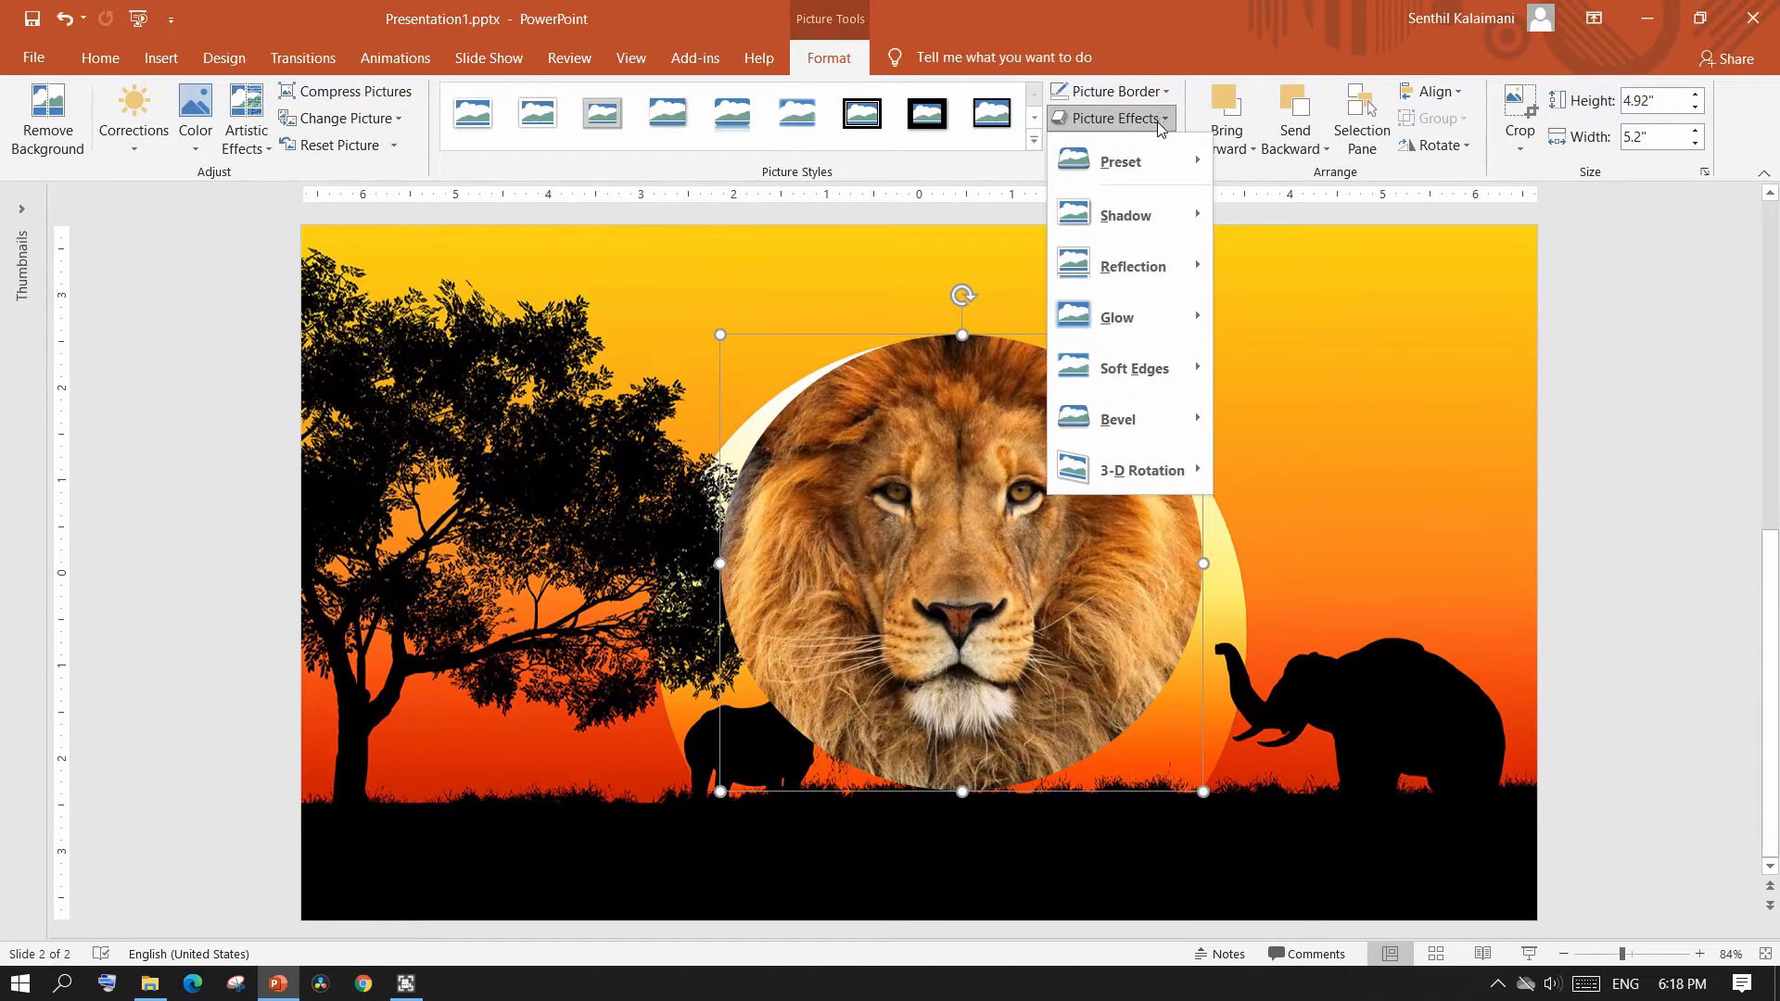
pyautogui.moveTo(1141, 368)
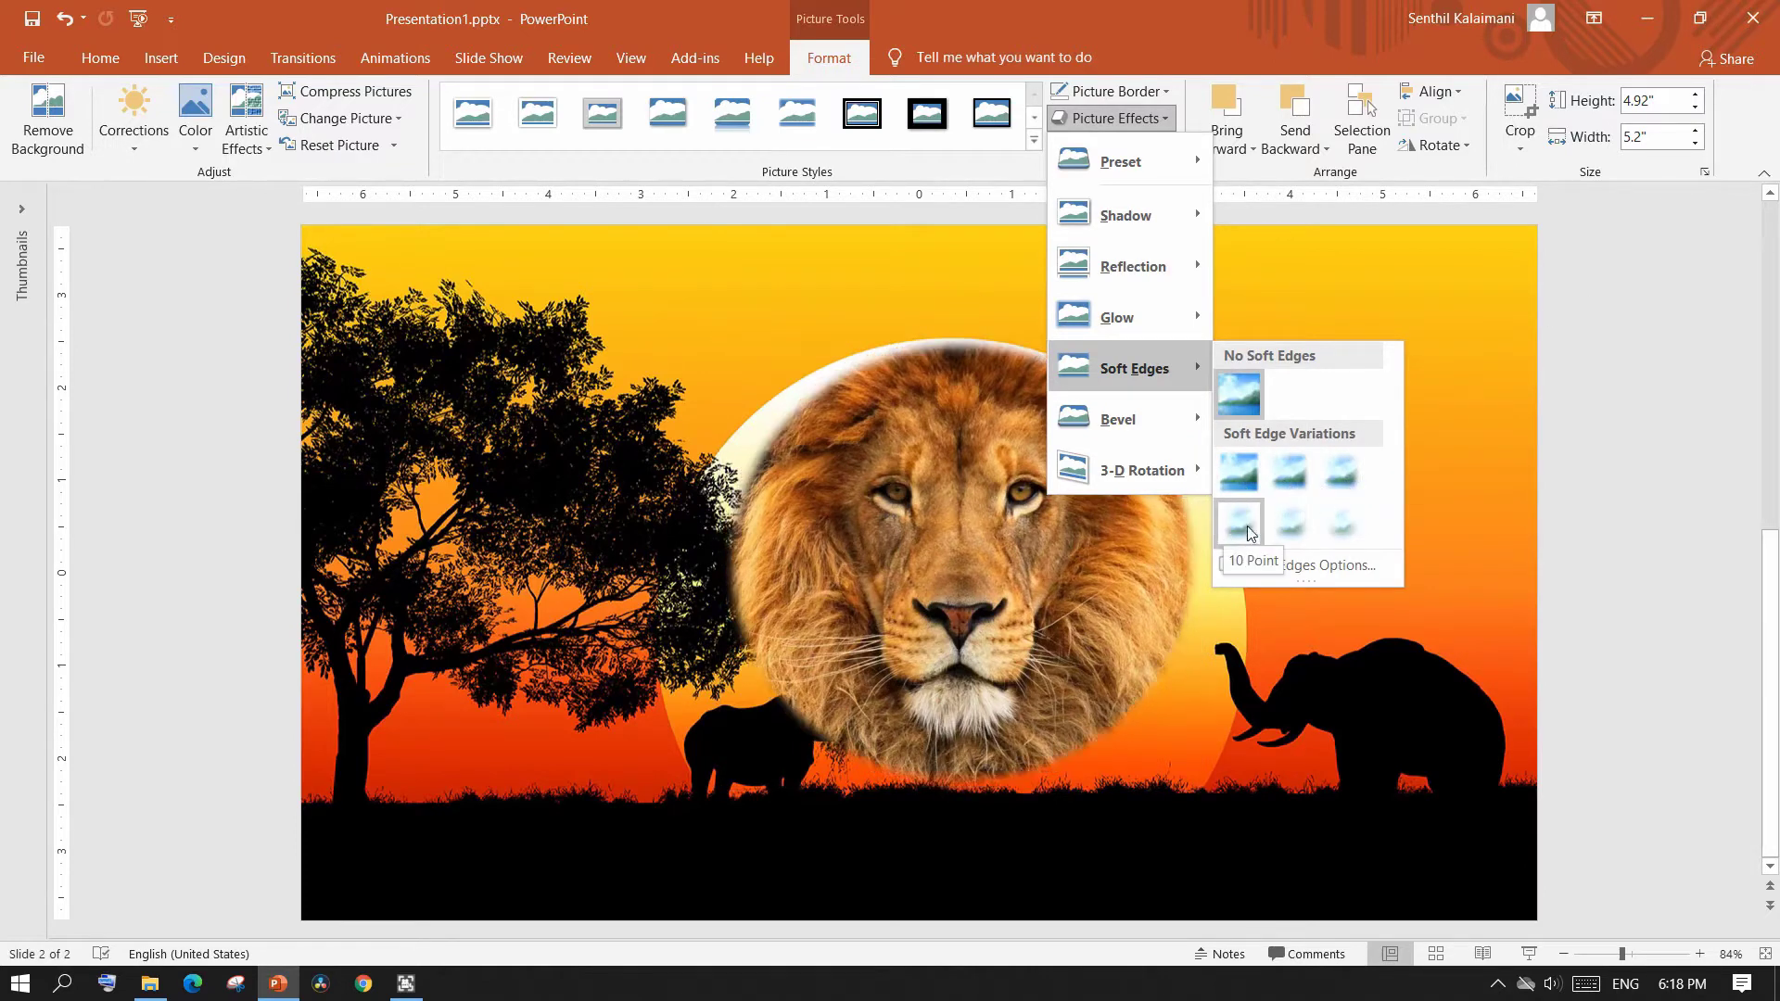
pyautogui.click(1291, 524)
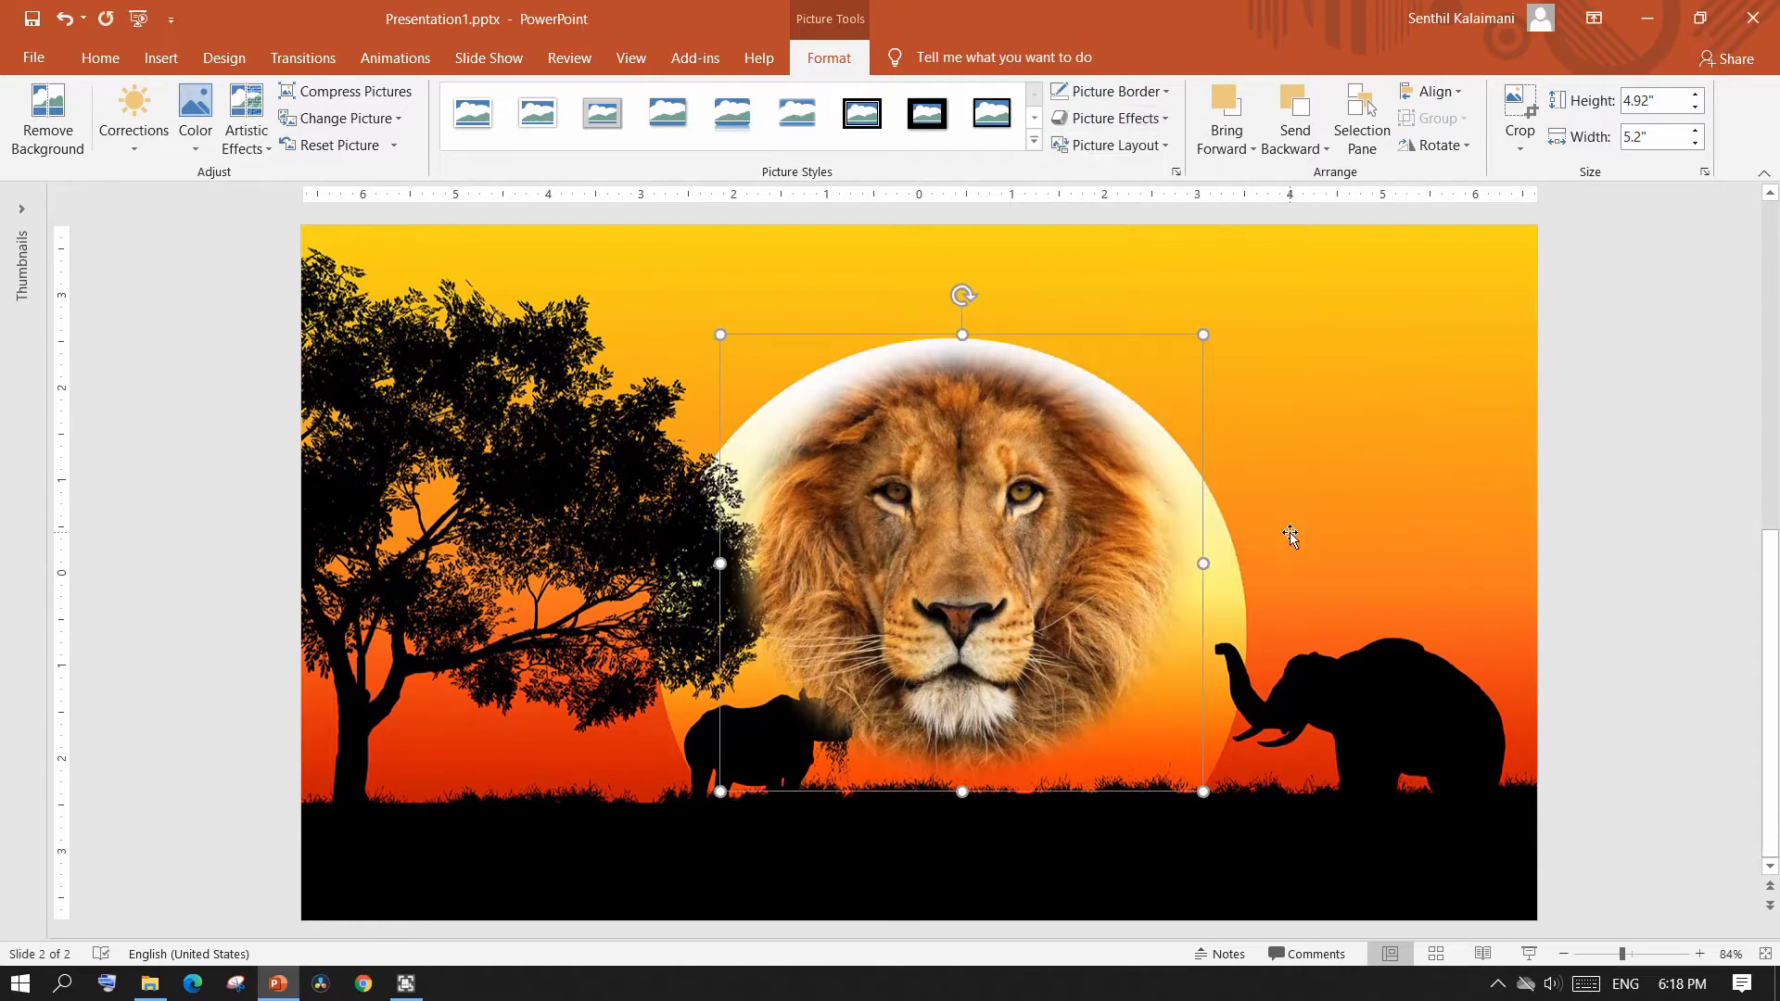
# Enlarge the lion picture to 6.55" by 6.92" and nudge it down and left
pyautogui.click(1752, 498)
pyautogui.click(1001, 559)
pyautogui.hotkey('shift', 'Up')
pyautogui.hotkey('shift', 'Up')
pyautogui.hotkey('shift', 'Up')
pyautogui.hotkey('shift', 'Up')
pyautogui.hotkey('shift', 'Up')
pyautogui.hotkey('shift', 'Up')
pyautogui.hotkey('shift', 'Up')
pyautogui.hotkey('shift', 'Up')
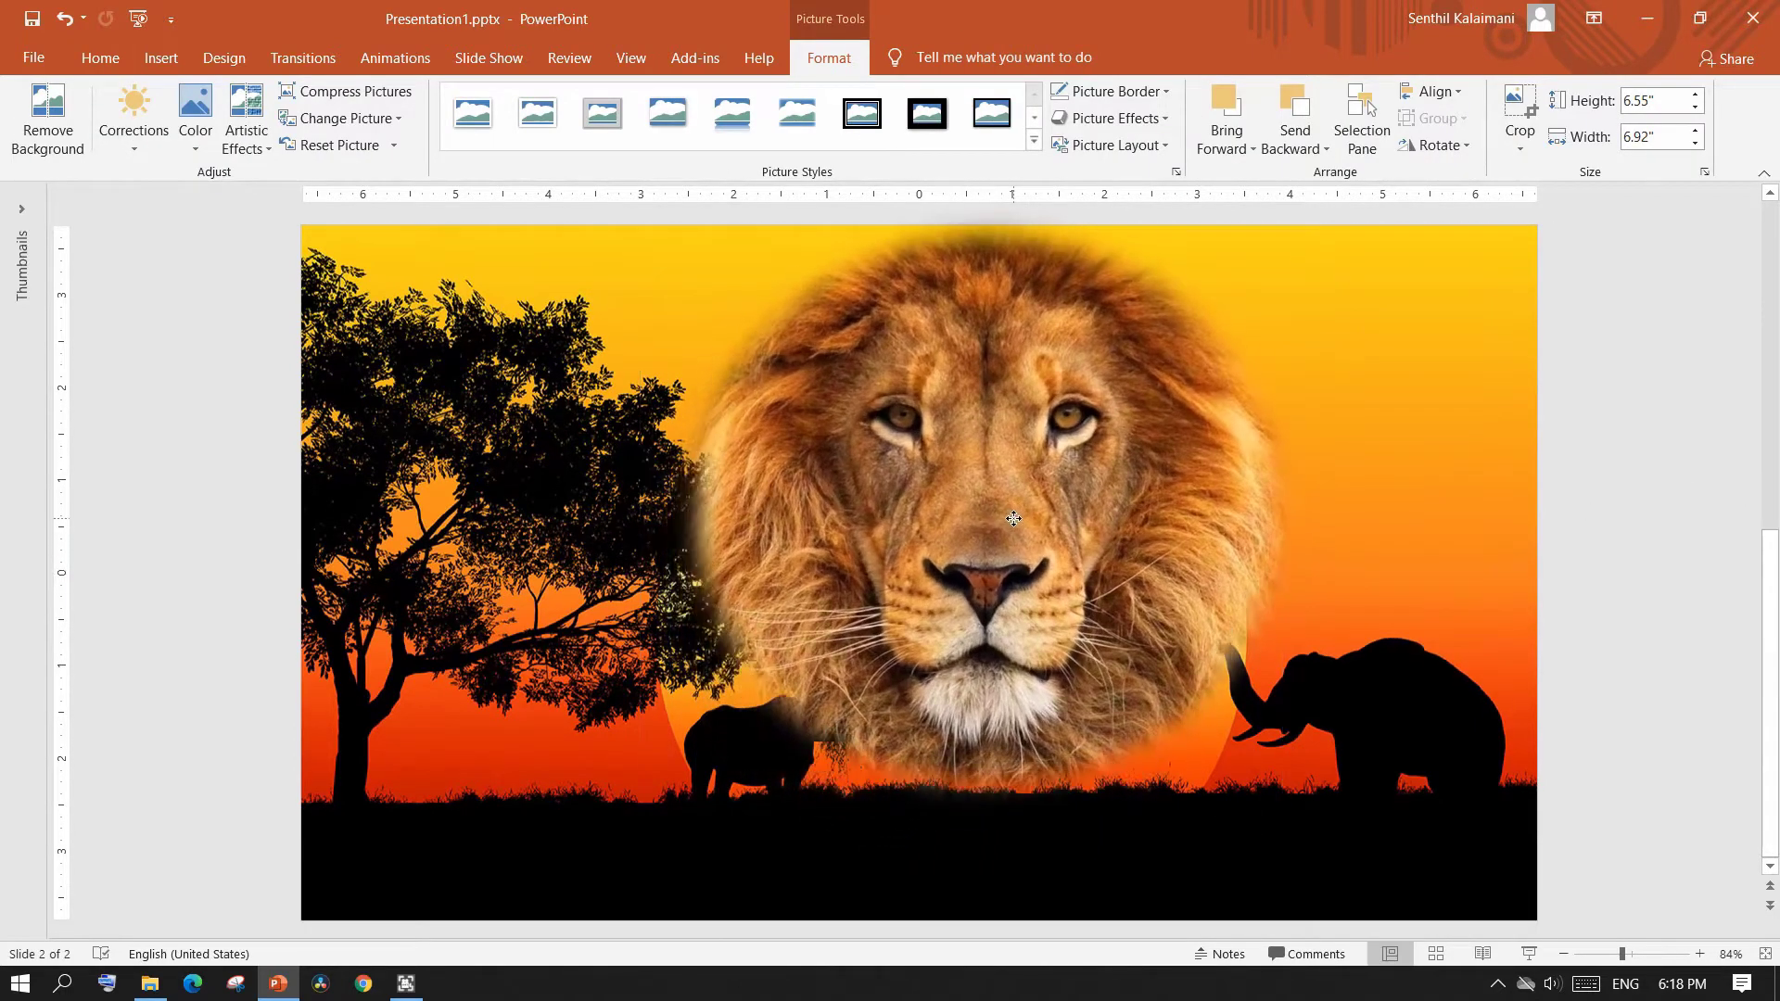
pyautogui.moveTo(1012, 513); pyautogui.dragTo(984, 542)
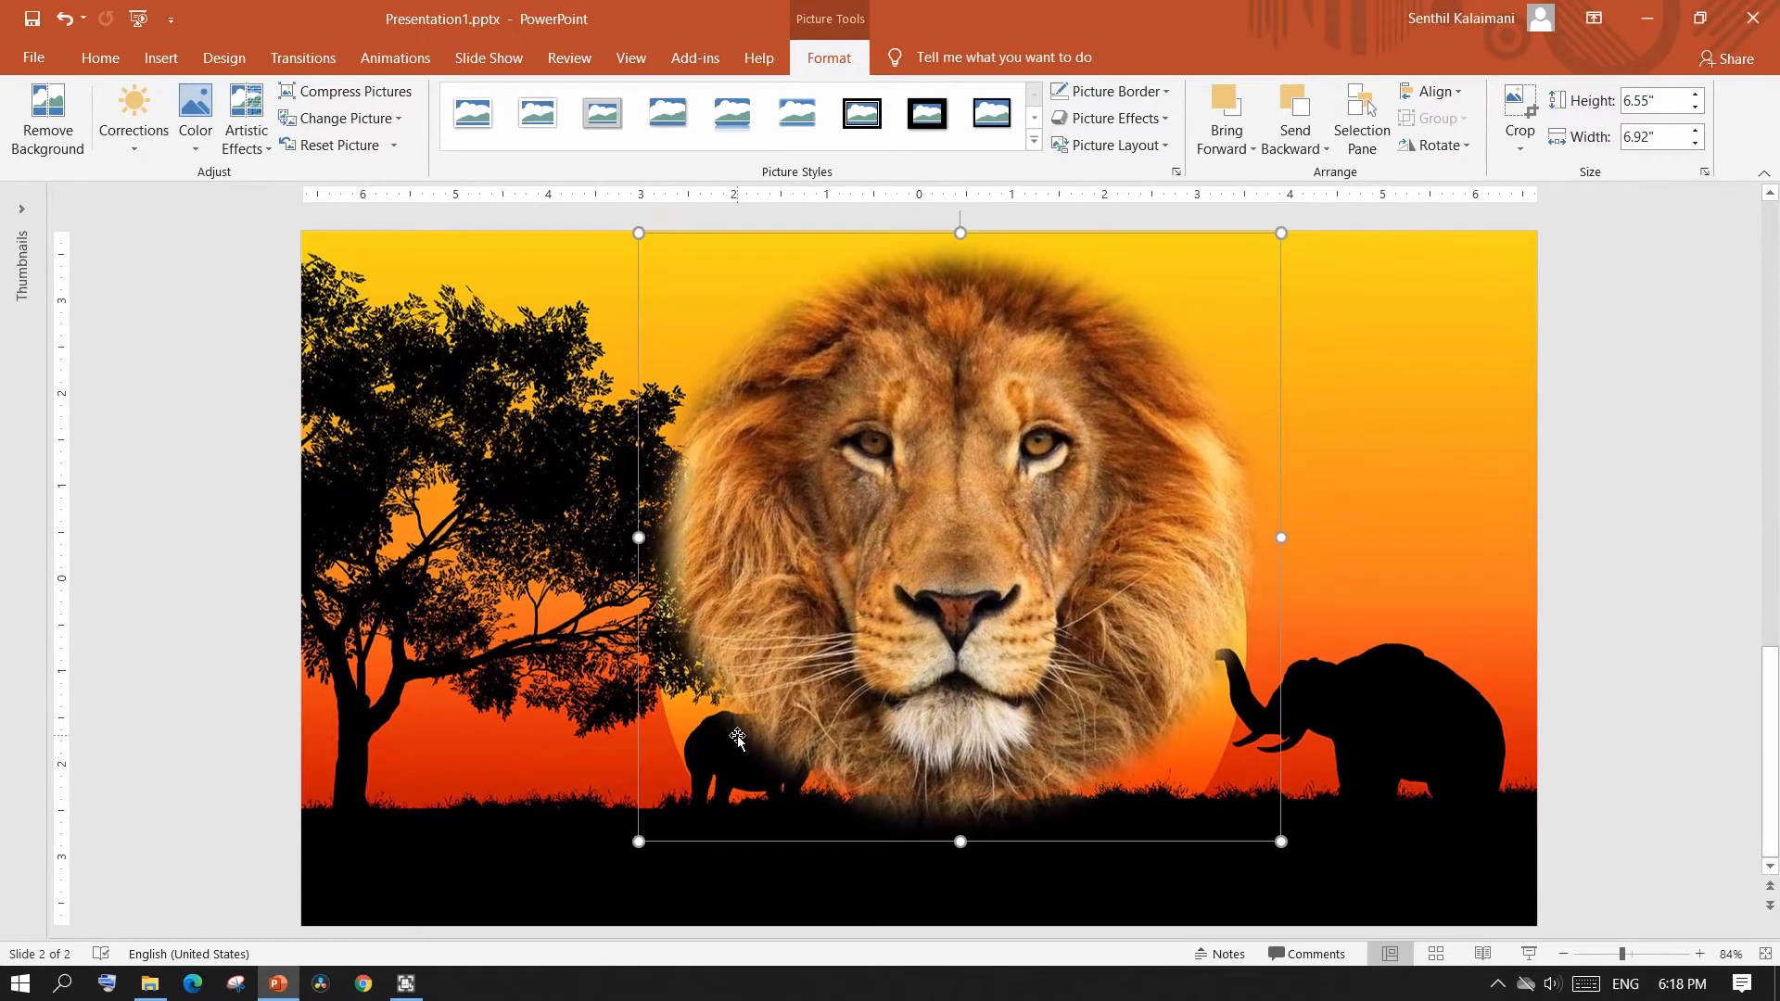
# Save the soft-edged lion as a picture named Lion, then delete it from the slide
pyautogui.rightClick(994, 473)
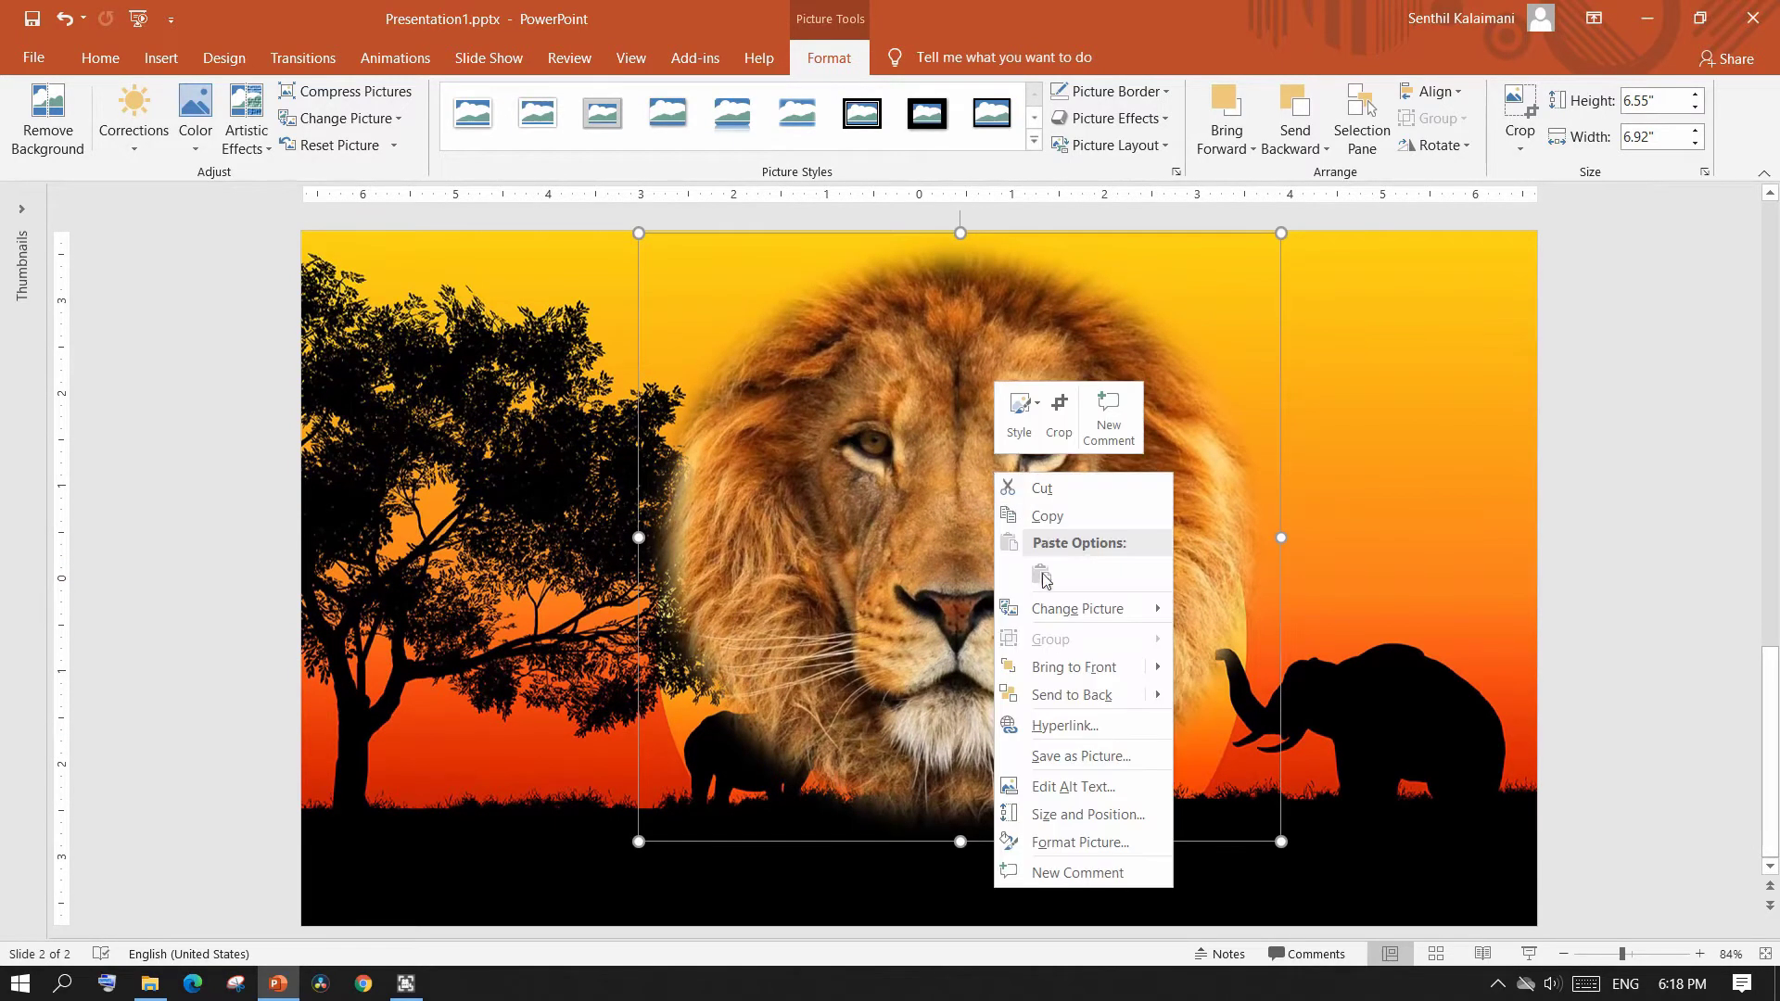
pyautogui.click(1100, 756)
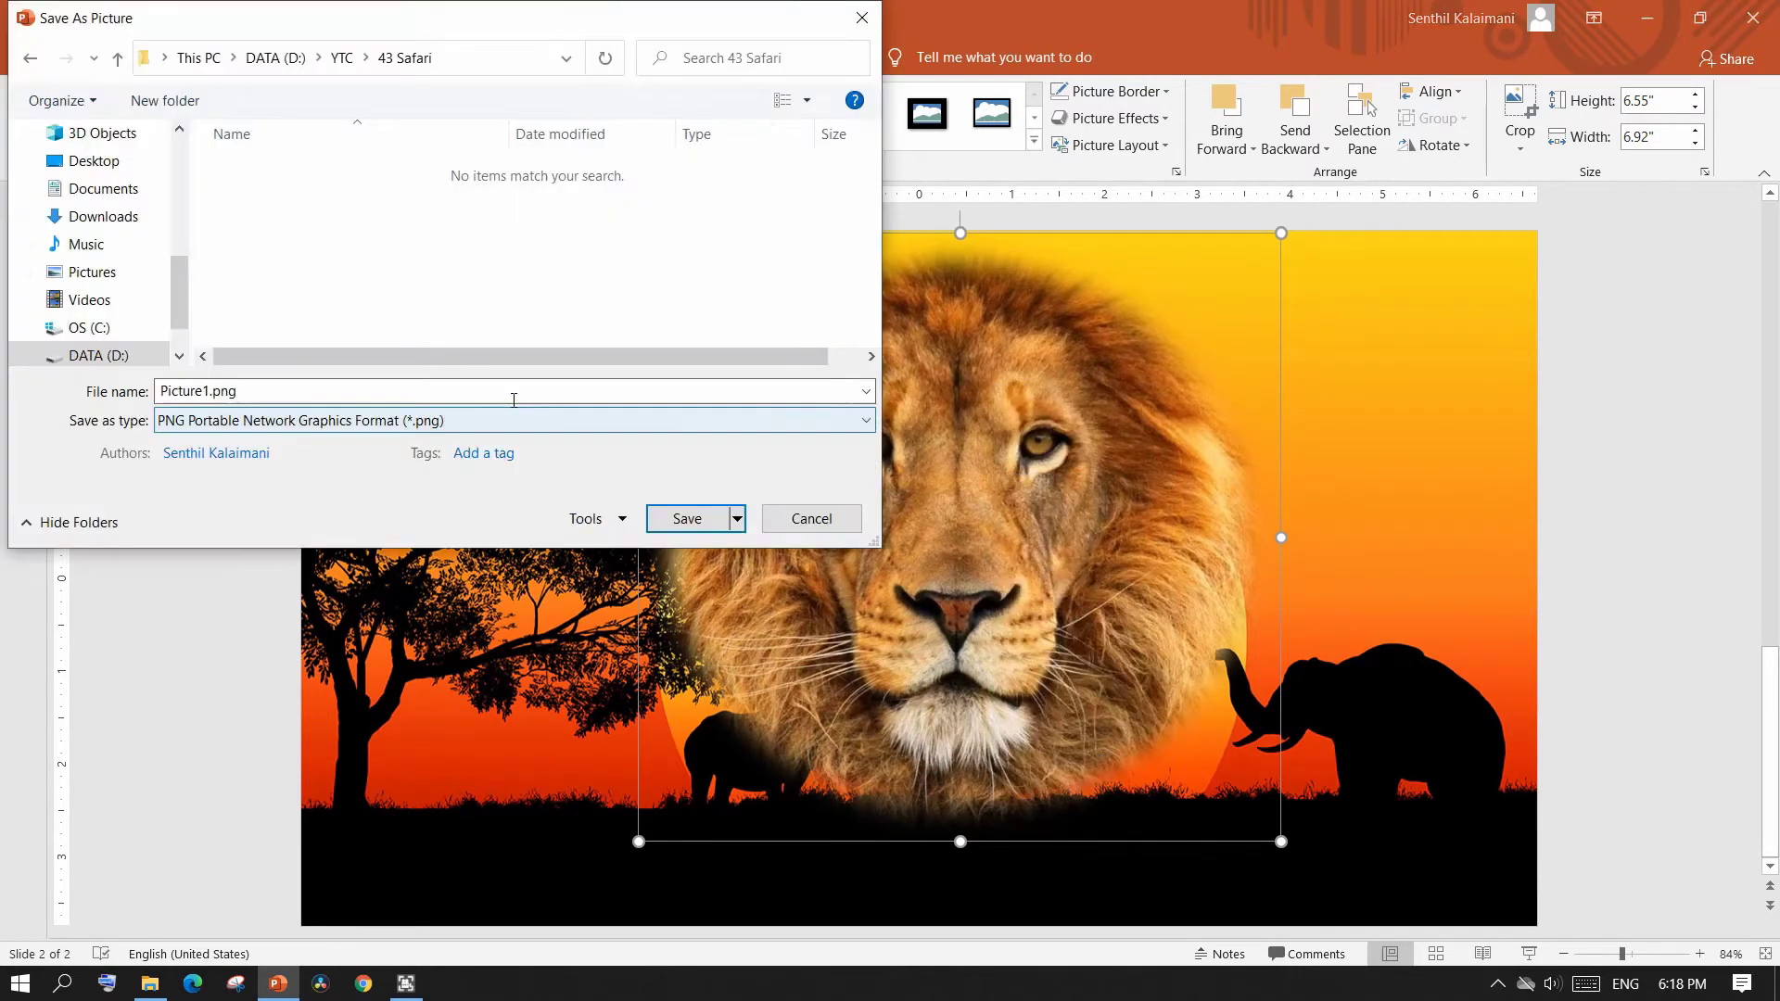
pyautogui.write('Lion')
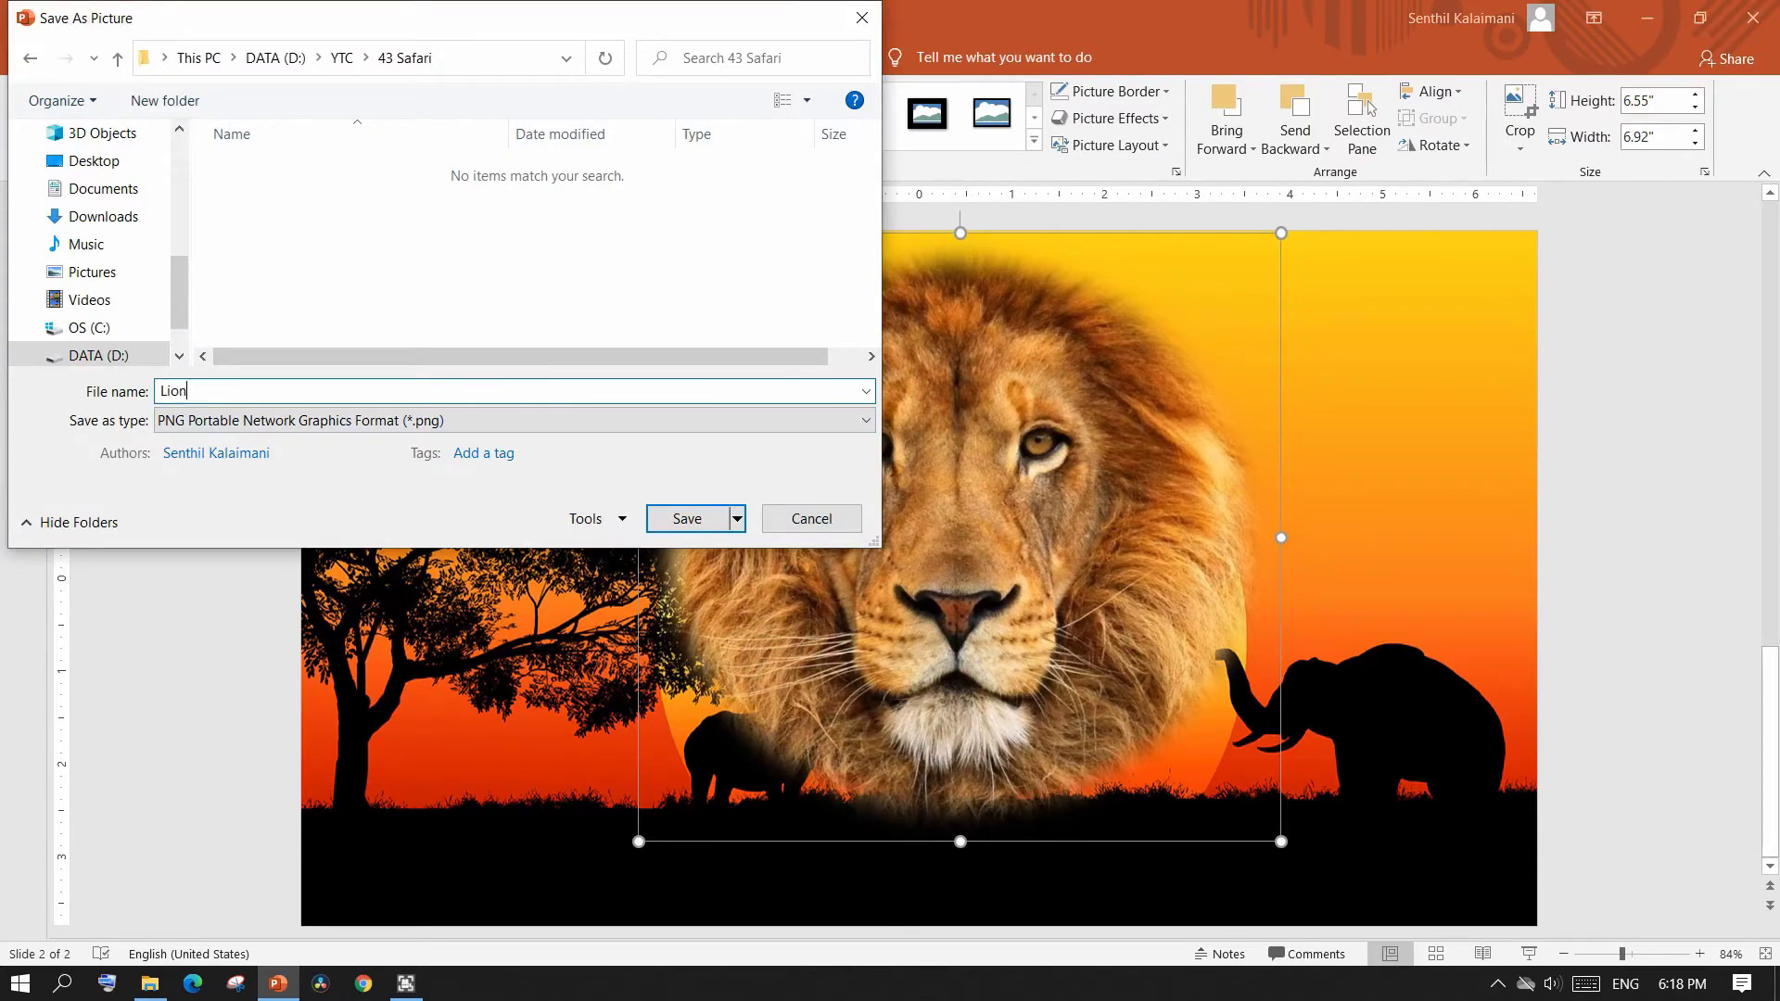
pyautogui.press('Return')
pyautogui.press('Delete')
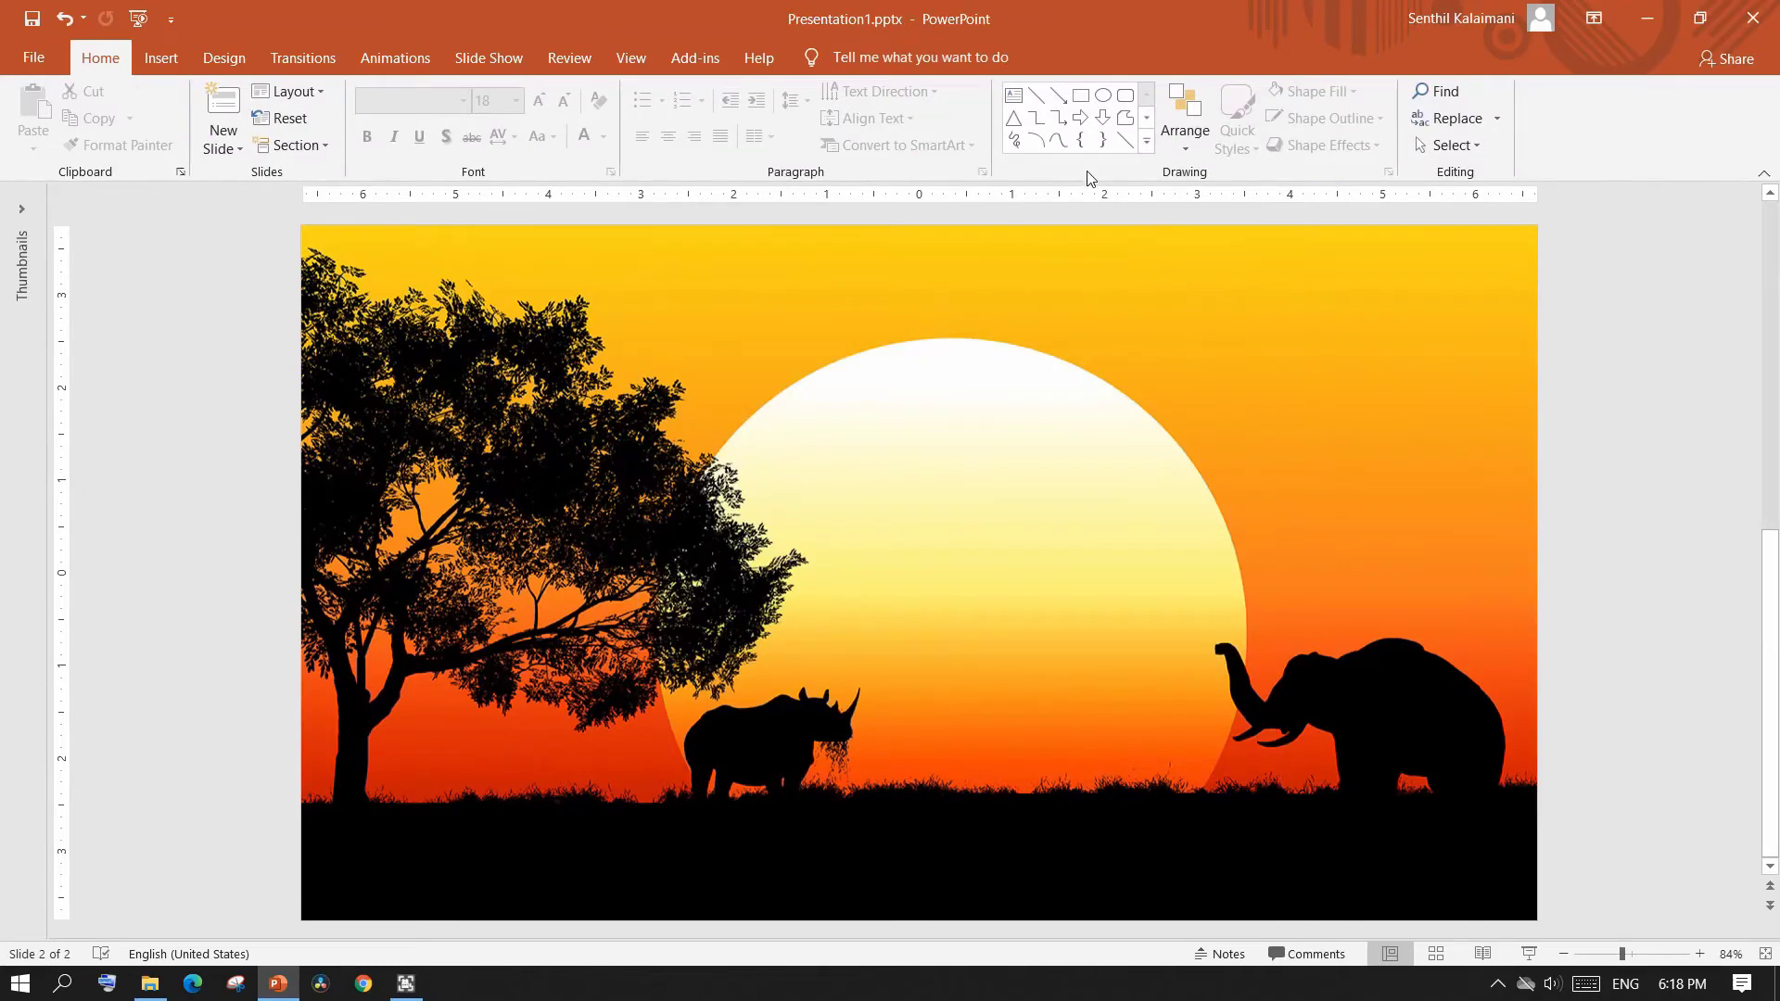
# Draw a blue oval over the sun and set its height and width to 5"
pyautogui.click(1103, 99)
pyautogui.moveTo(740, 318); pyautogui.dragTo(1215, 779)
pyautogui.doubleClick(1660, 102)
pyautogui.write('5')
pyautogui.press('Tab')
pyautogui.write('5')
pyautogui.press('Return')
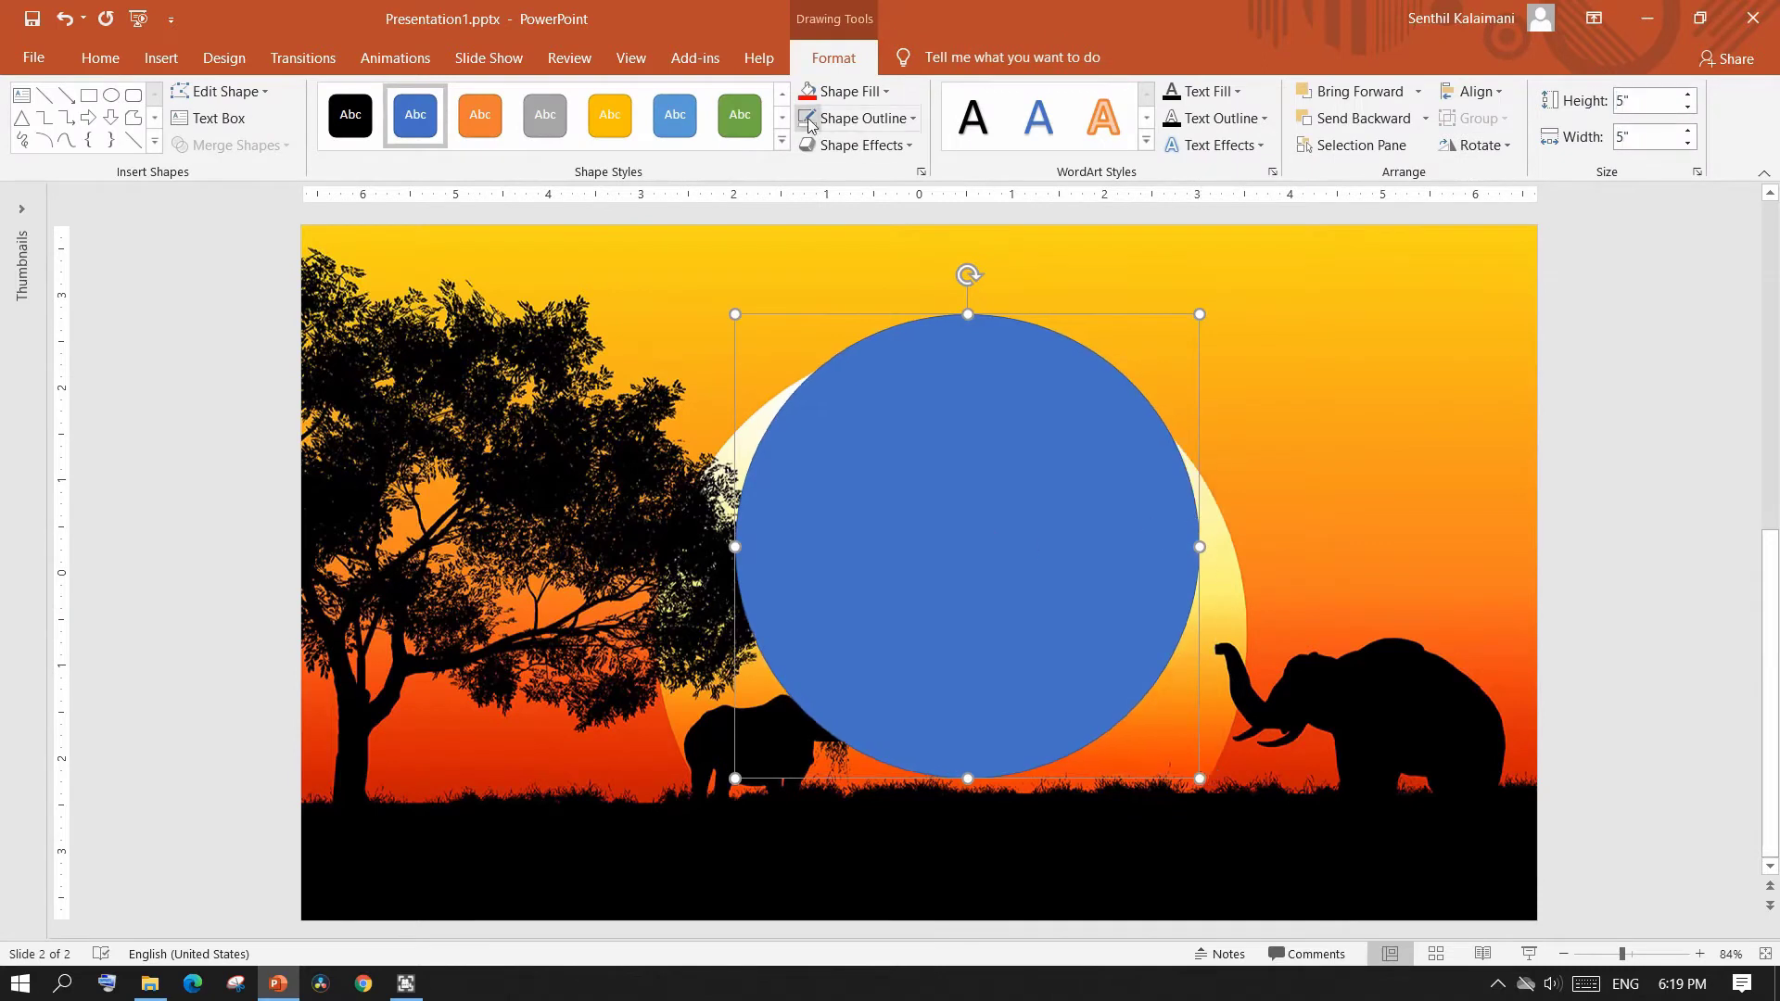
# Fill the 5-inch circle with the Lion.png picture from file
pyautogui.click(885, 92)
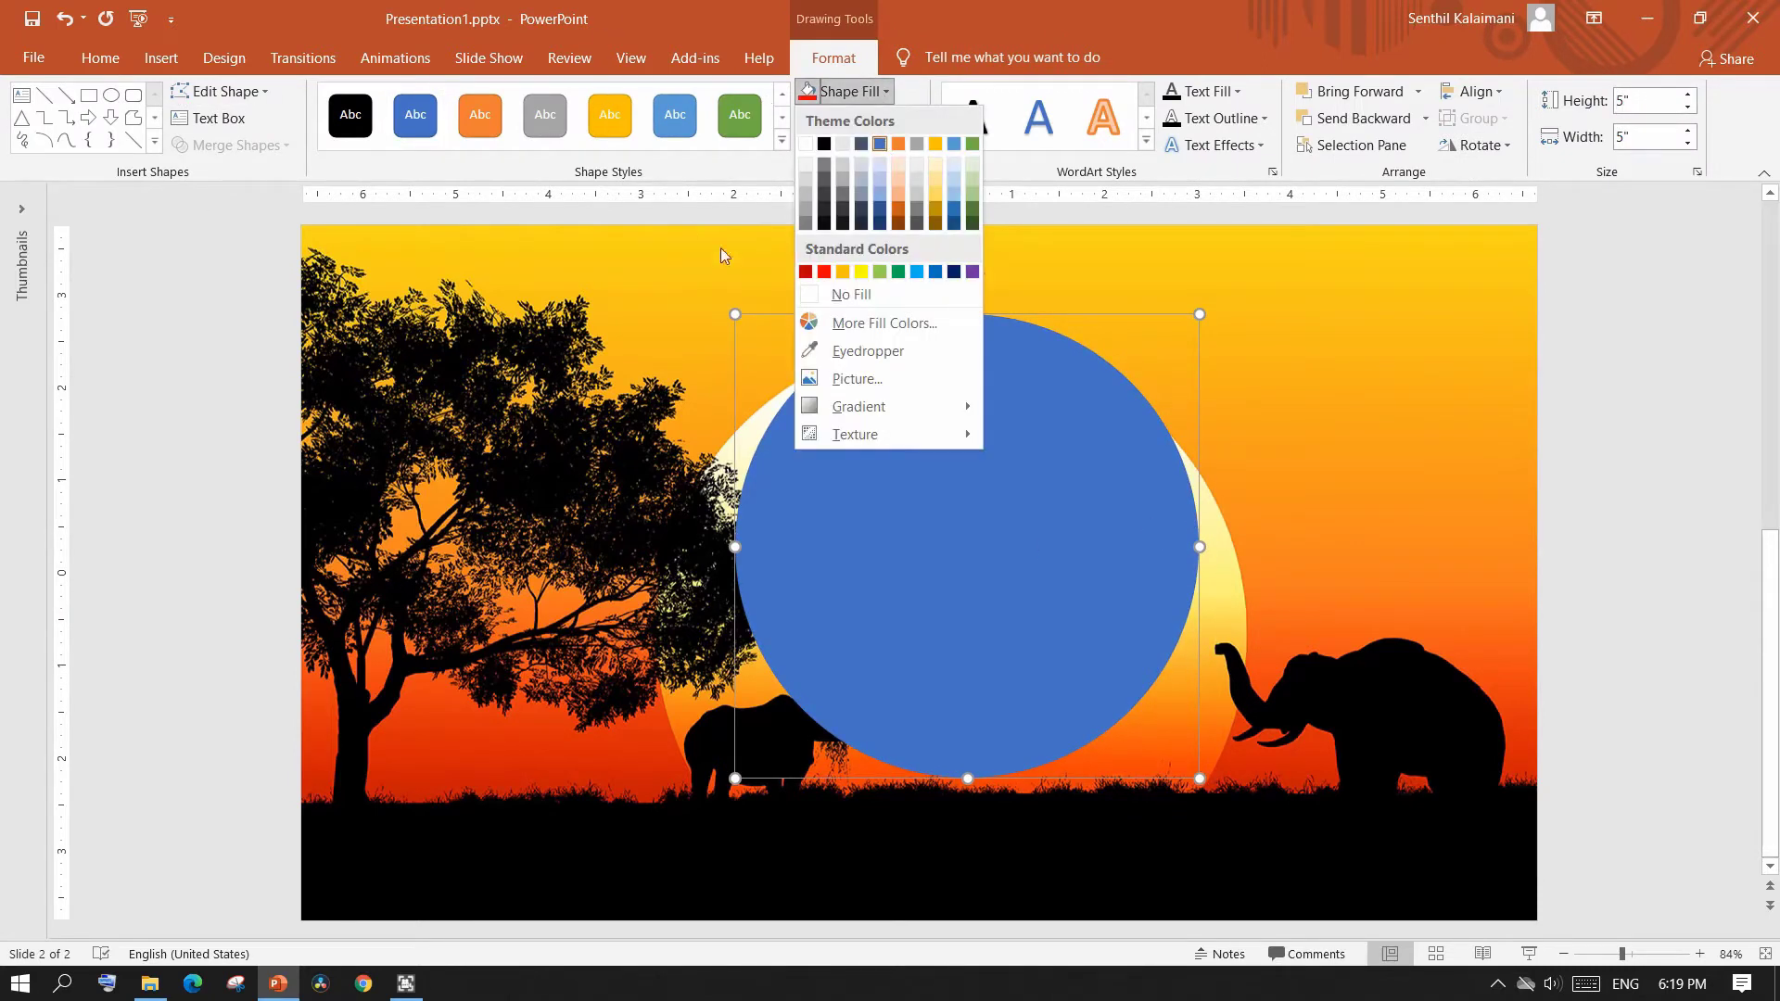
pyautogui.click(857, 378)
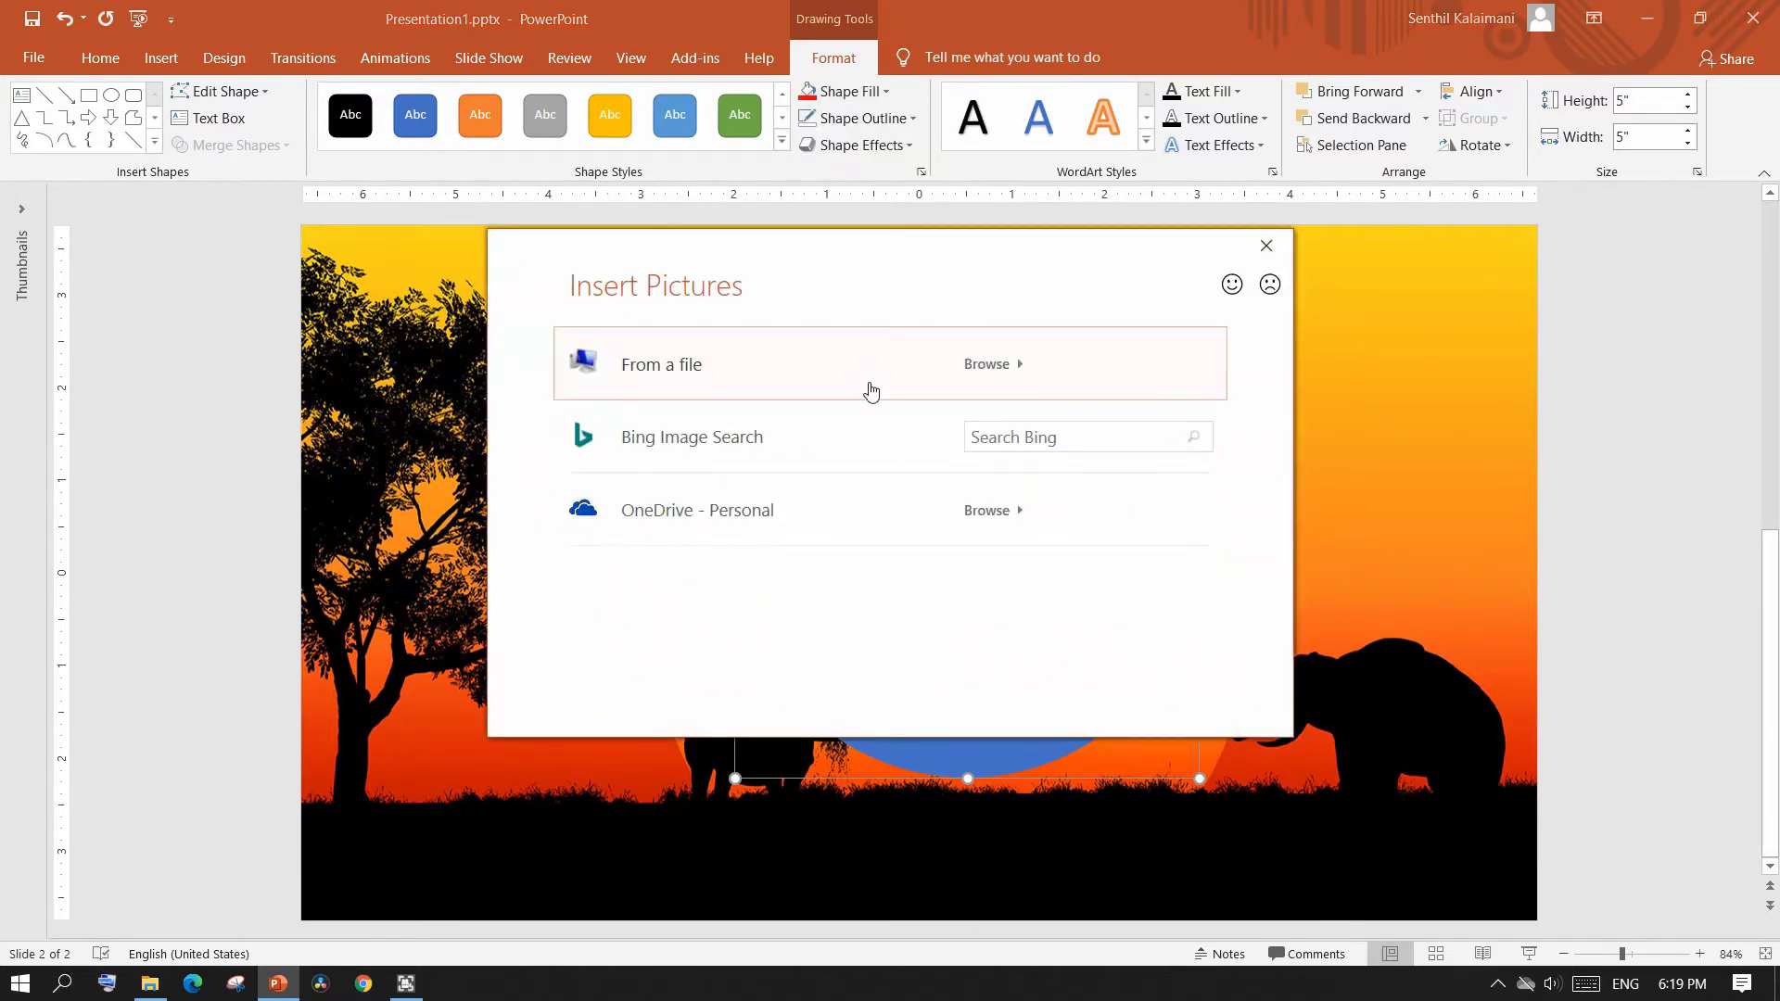
pyautogui.click(1037, 378)
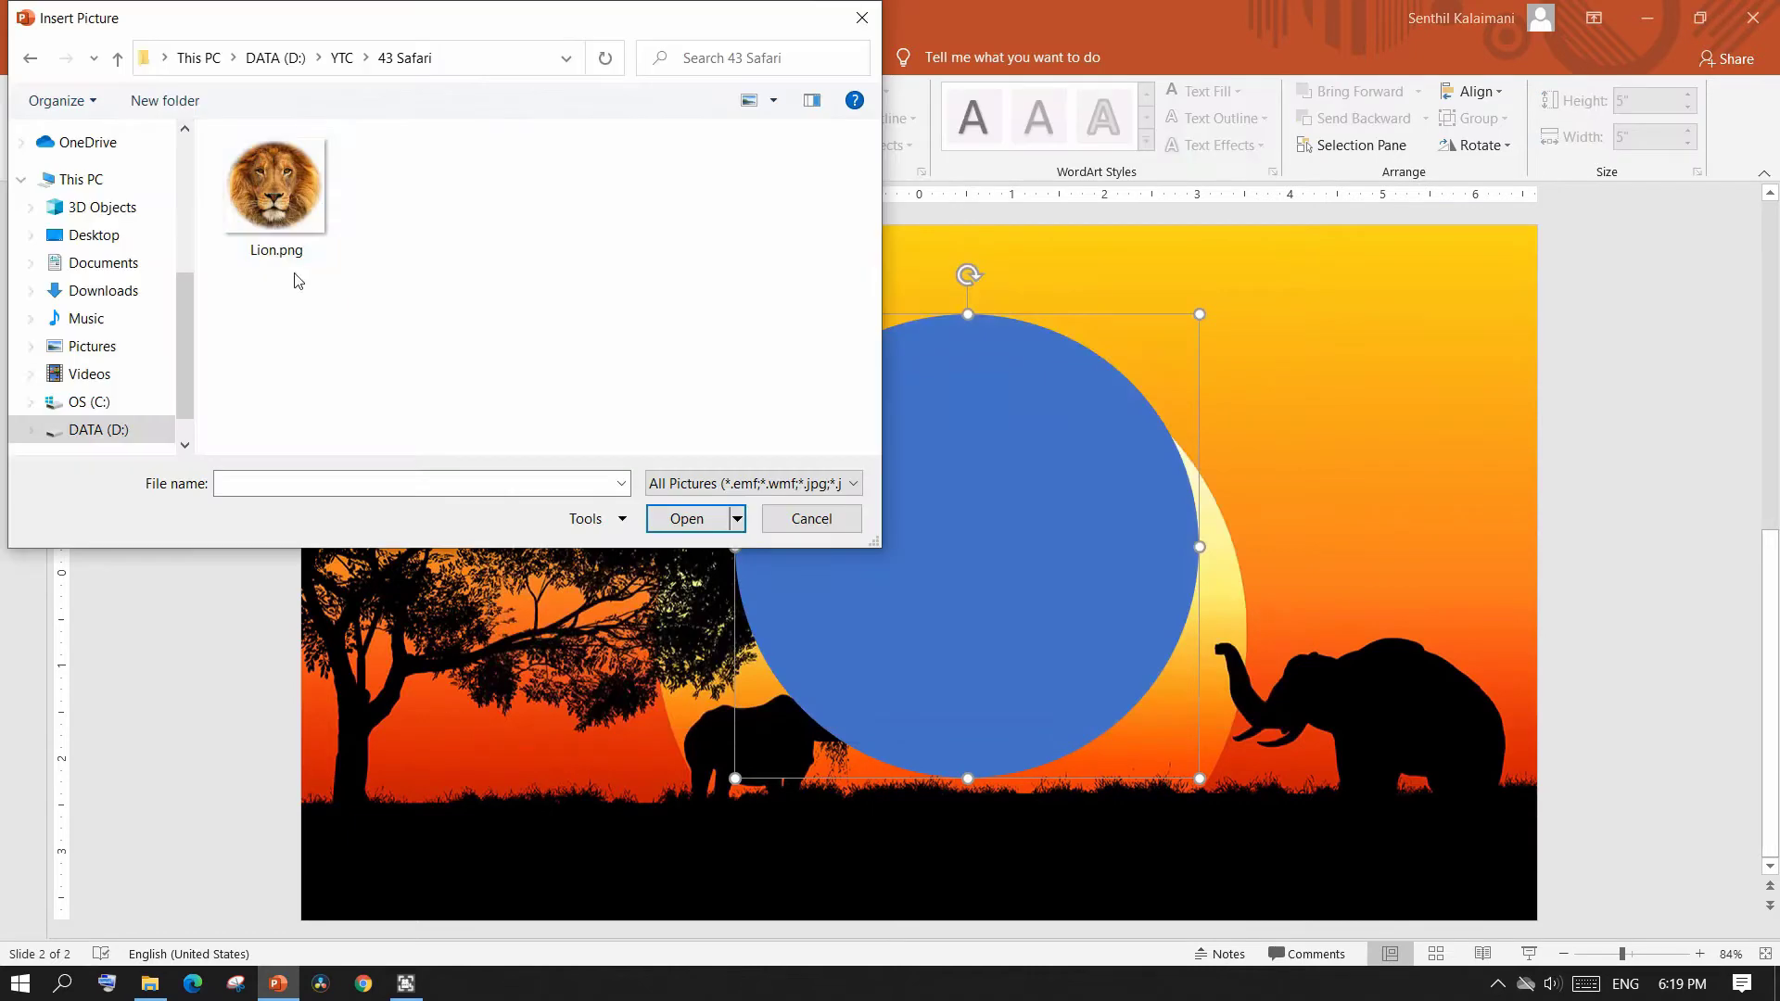
pyautogui.click(267, 211)
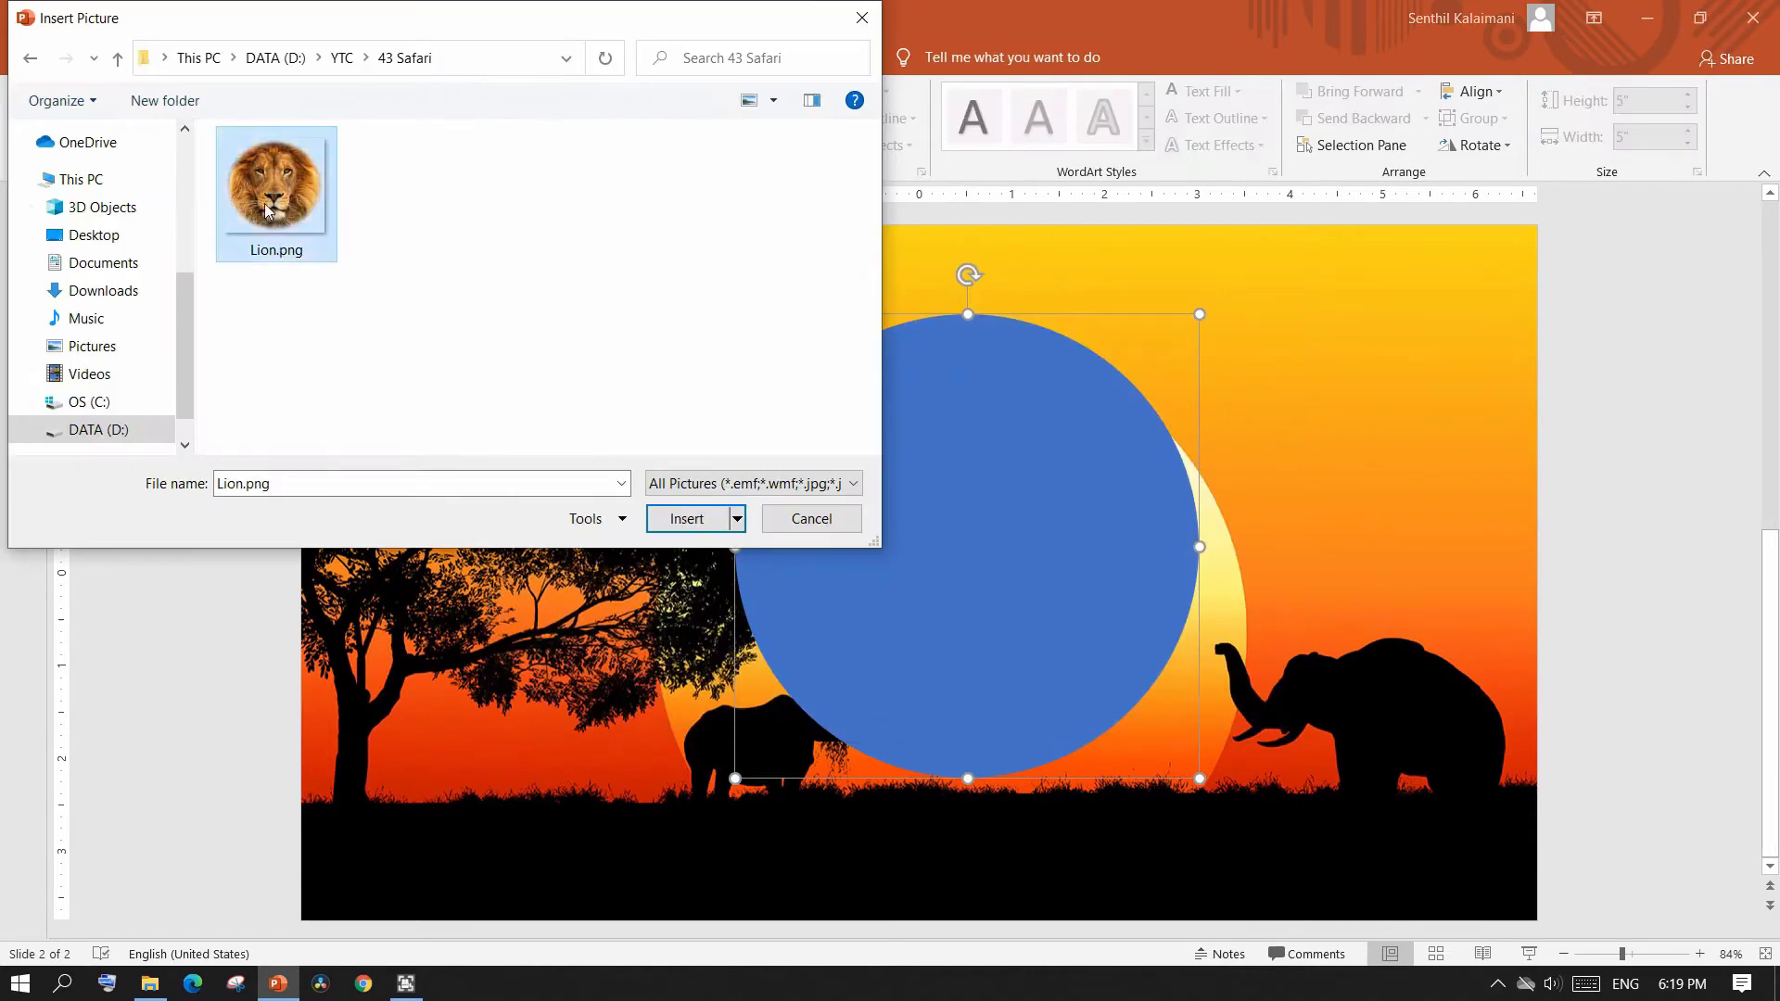
pyautogui.click(687, 519)
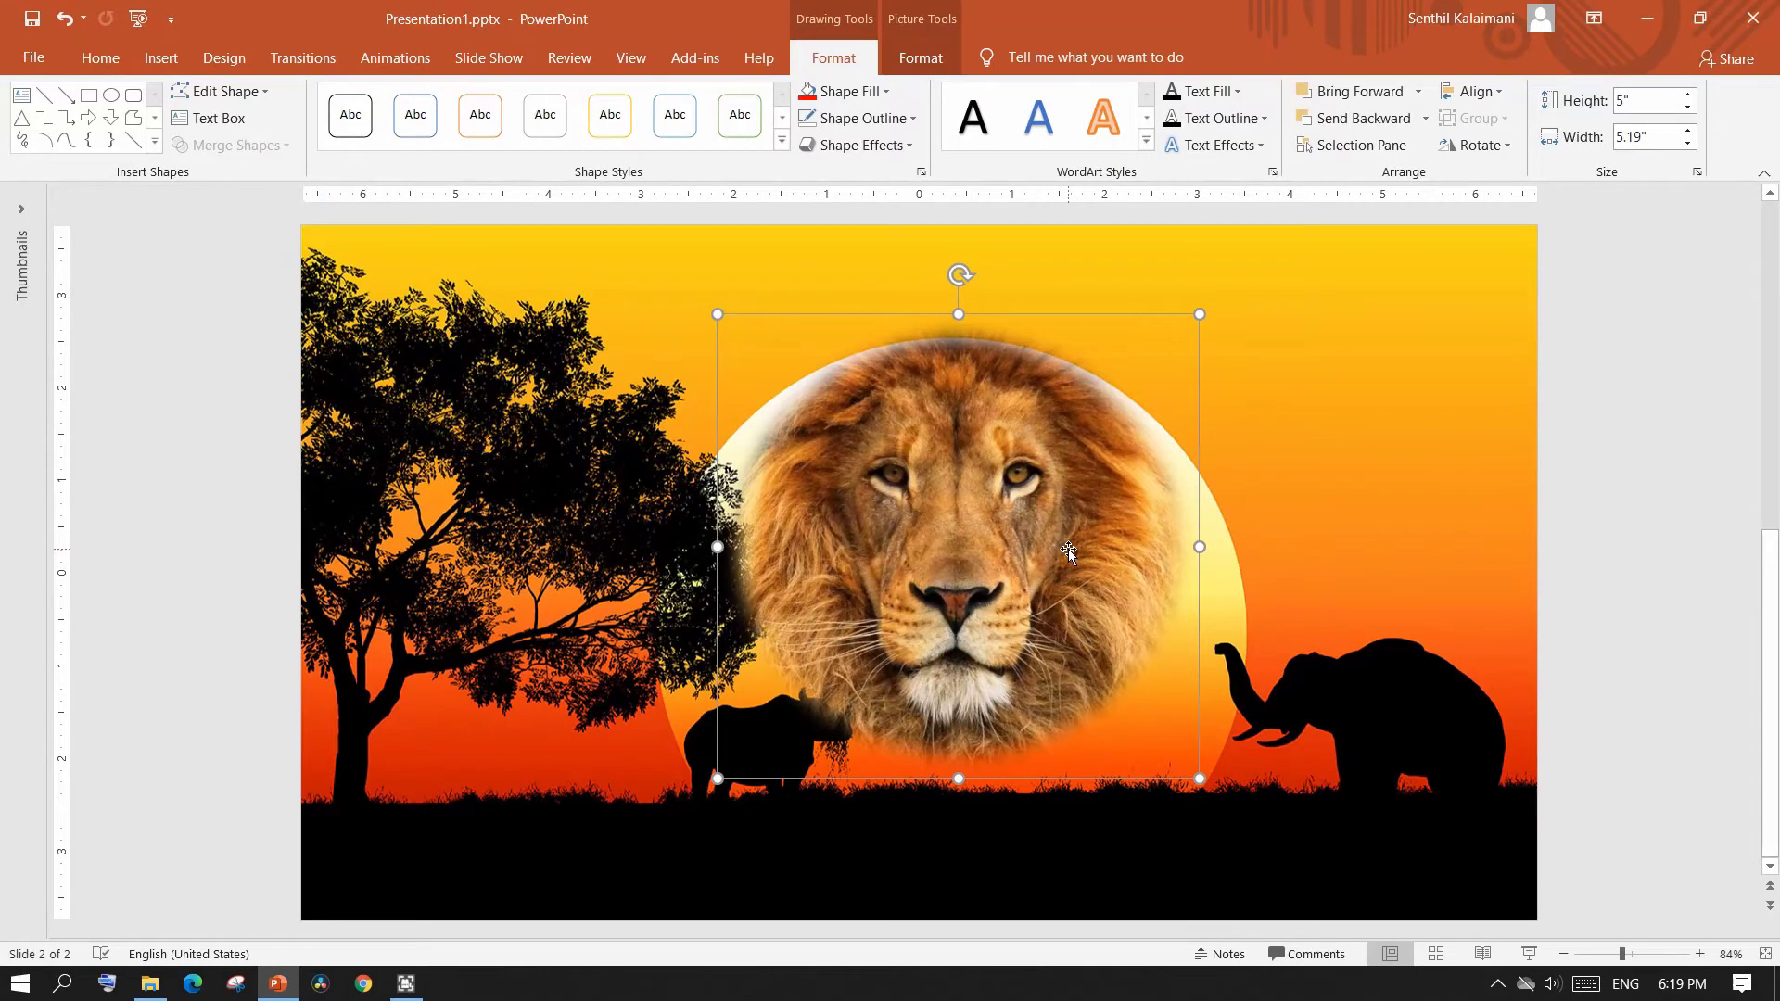
# Open the full fill settings, make the lion fill partly transparent, then enlarge and move the circle up
pyautogui.click(849, 91)
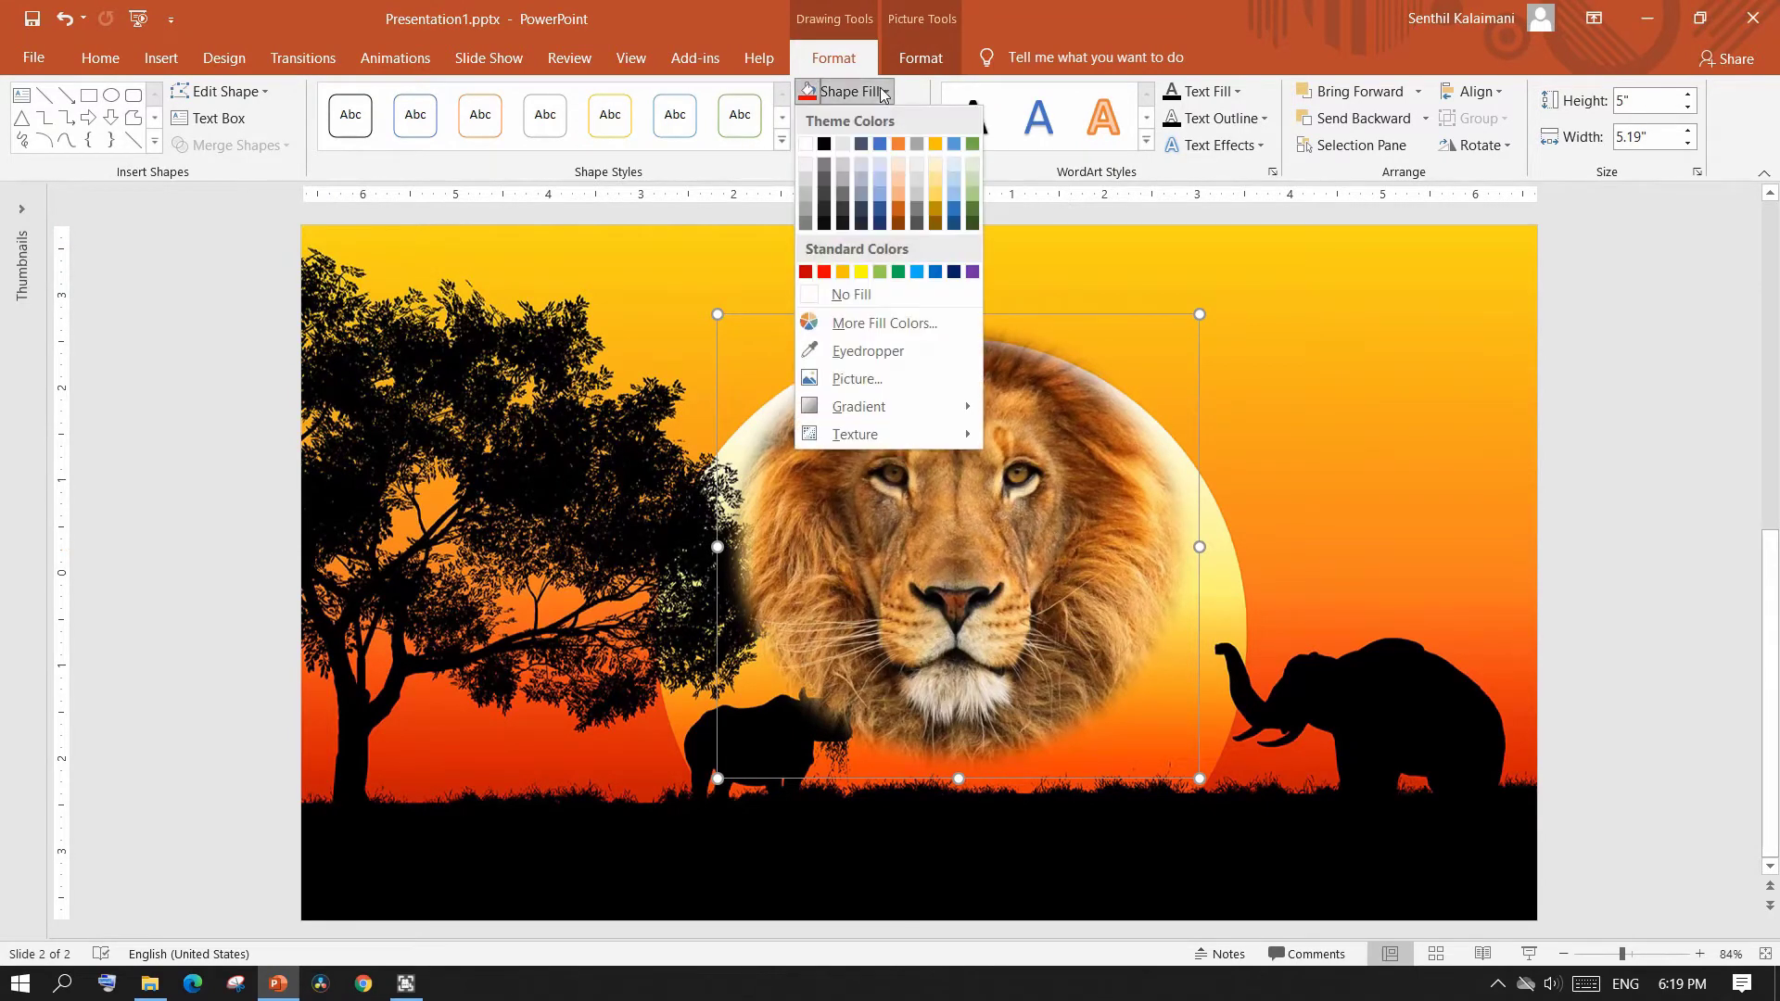
pyautogui.moveTo(931, 406)
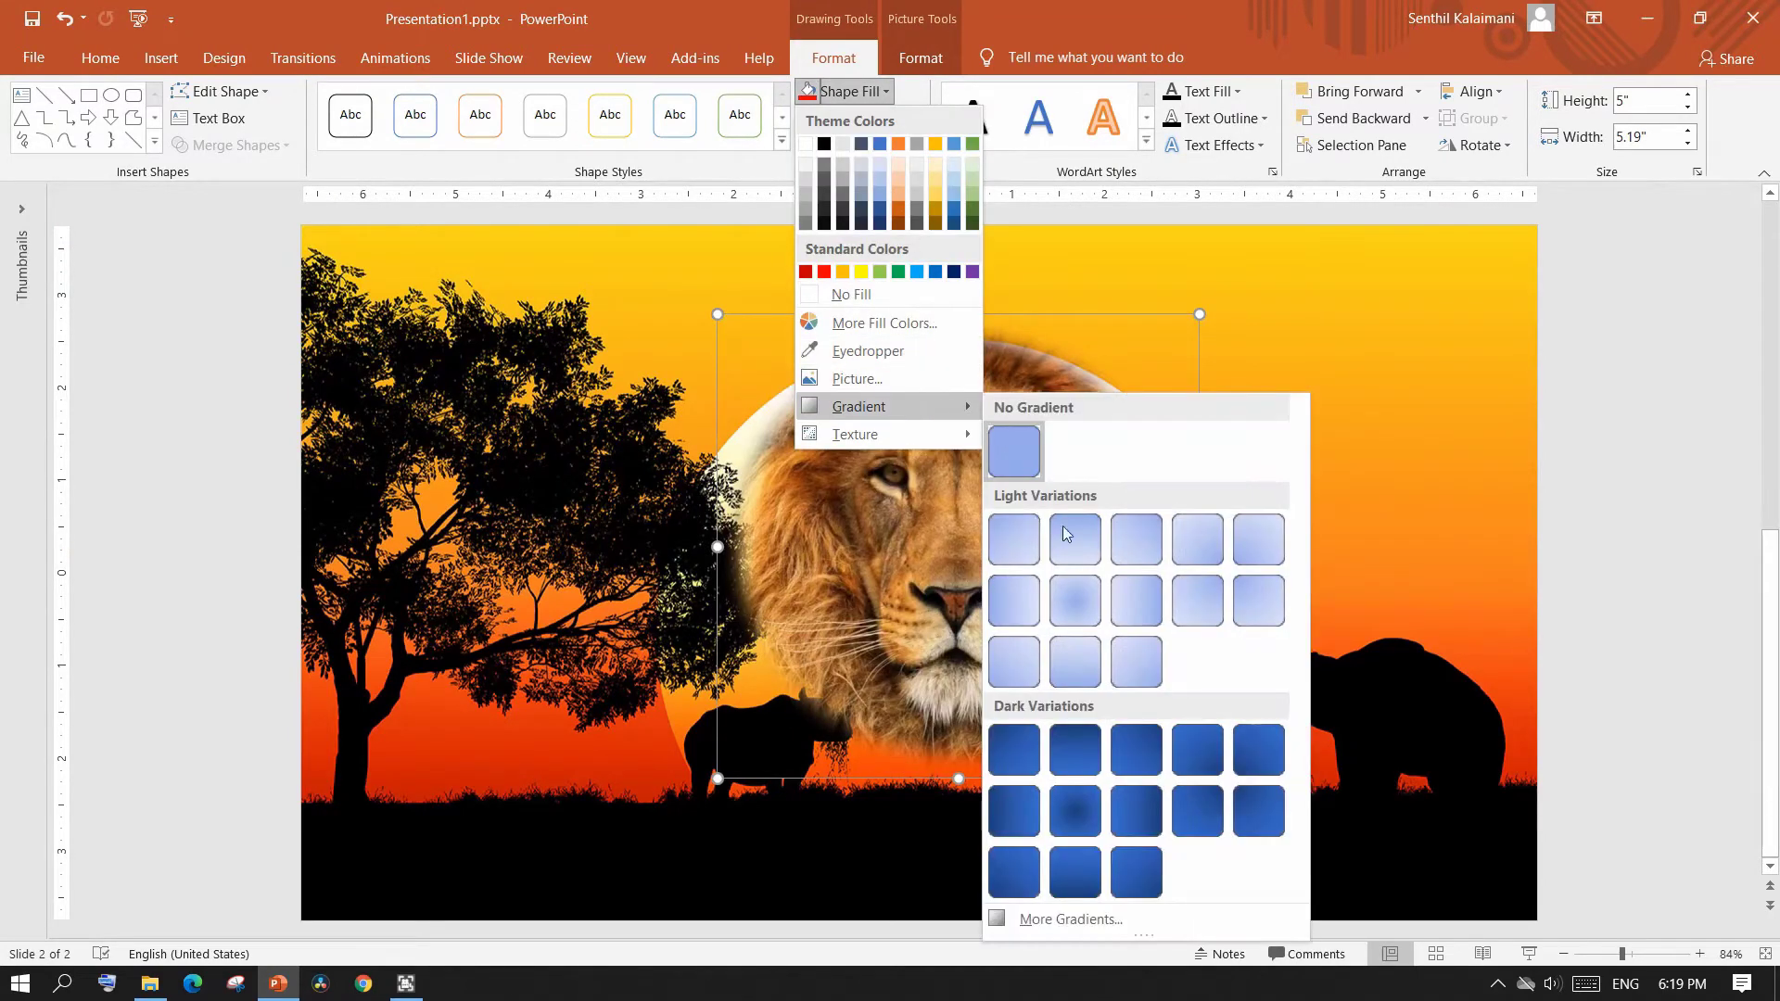
pyautogui.click(1103, 918)
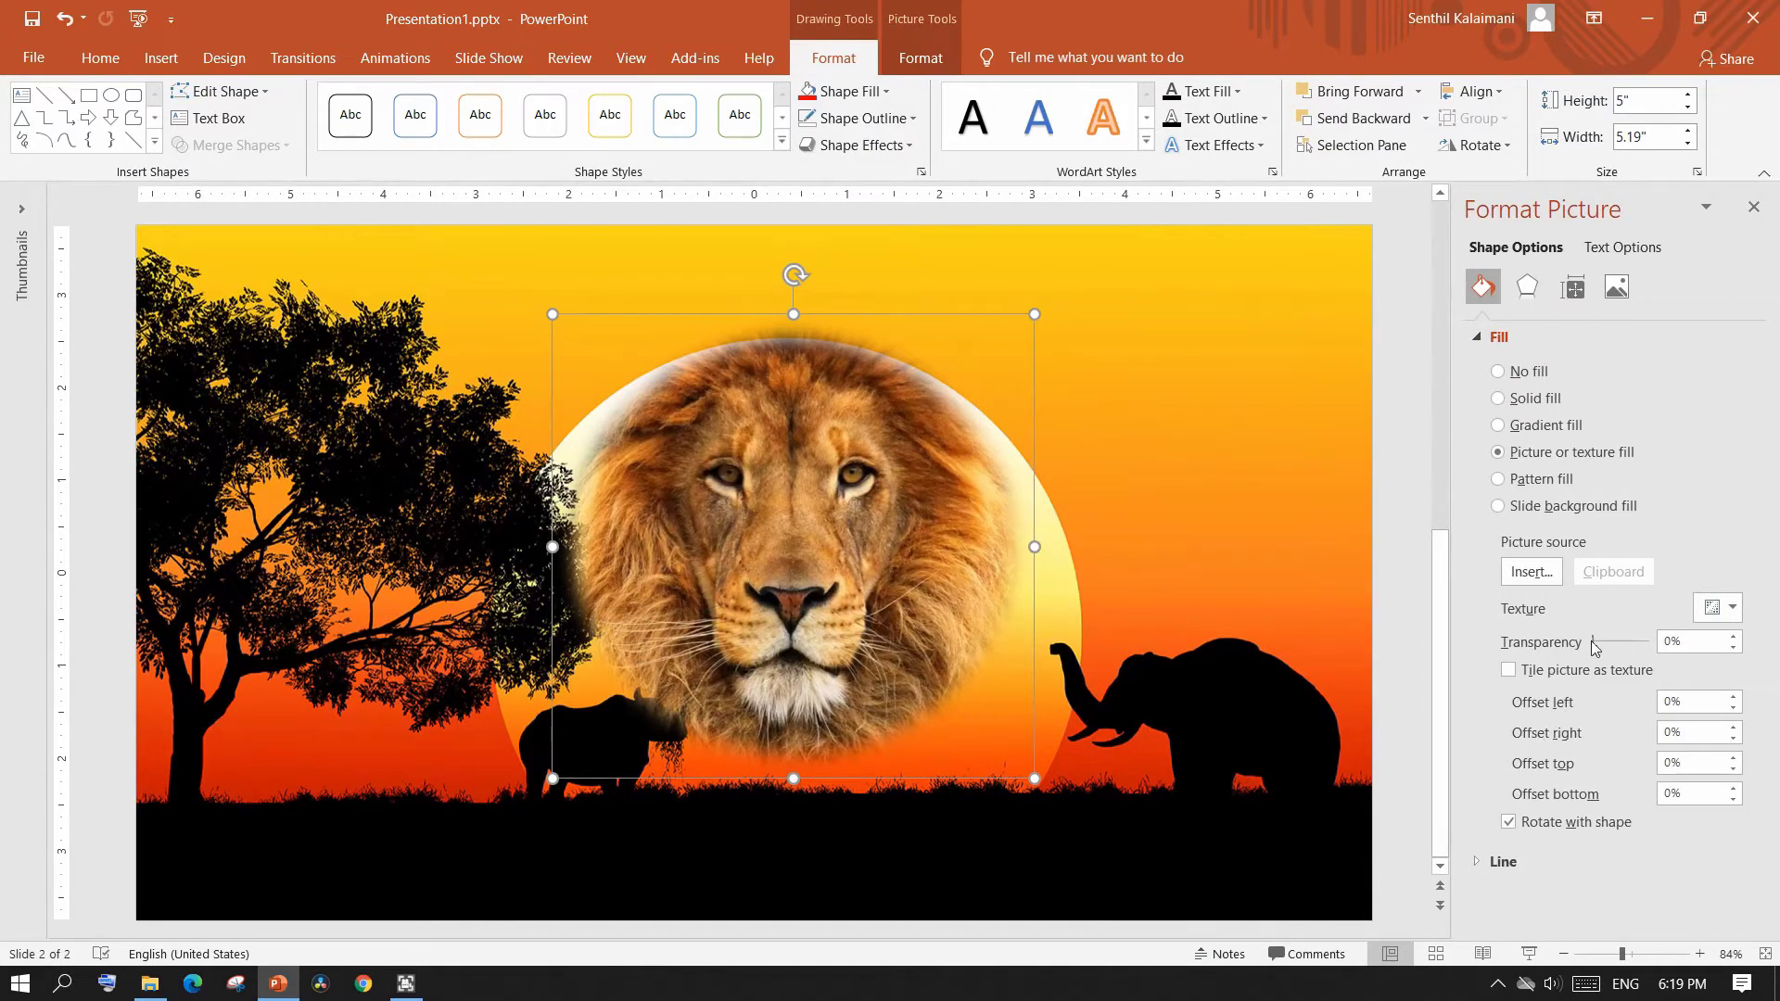
pyautogui.moveTo(1595, 642); pyautogui.dragTo(1612, 641)
pyautogui.moveTo(1034, 779); pyautogui.dragTo(1180, 886)
pyautogui.moveTo(925, 657); pyautogui.dragTo(878, 580)
# Set the lion fill transparency to exactly 30% and close the formatting panel
pyautogui.moveTo(1611, 642)
pyautogui.mouseDown()
pyautogui.moveTo(1637, 643)
pyautogui.moveTo(1616, 643)
pyautogui.mouseUp()
pyautogui.doubleClick(1673, 641)
pyautogui.write('30')
pyautogui.click(1467, 510)
pyautogui.click(1753, 206)
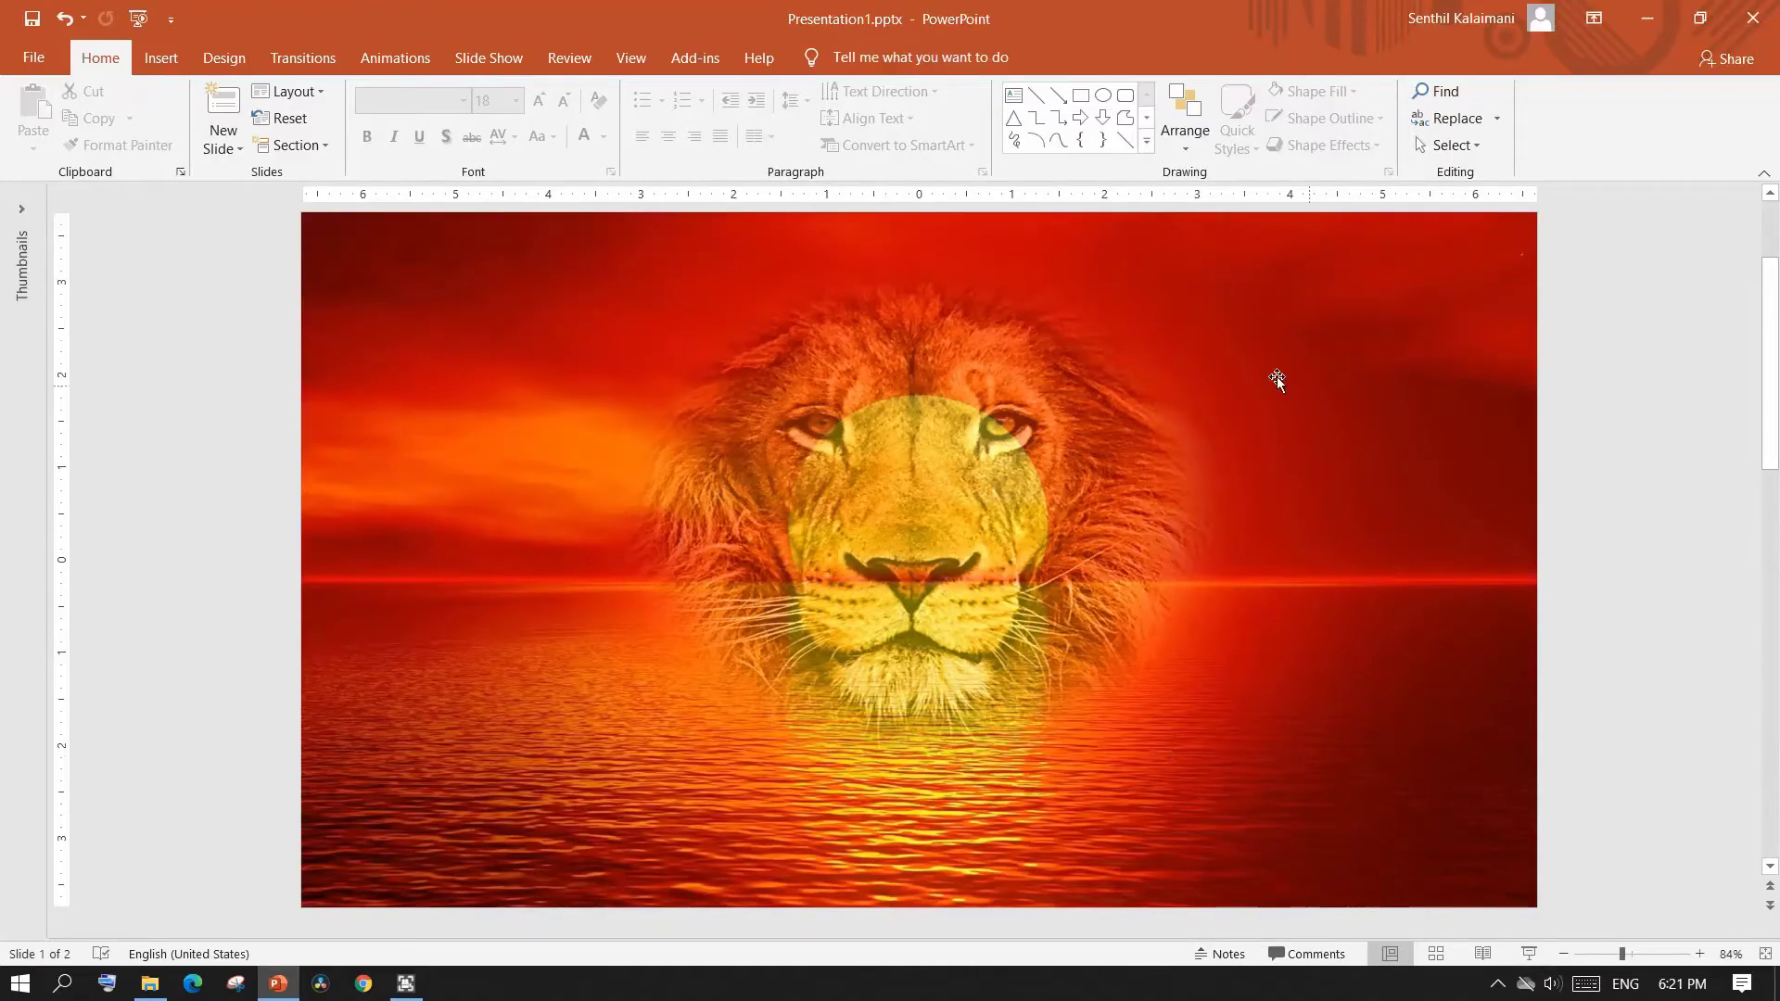
# Add a text box reading SAFARI near the bottom, enlarge it and centre its text
pyautogui.click(1016, 102)
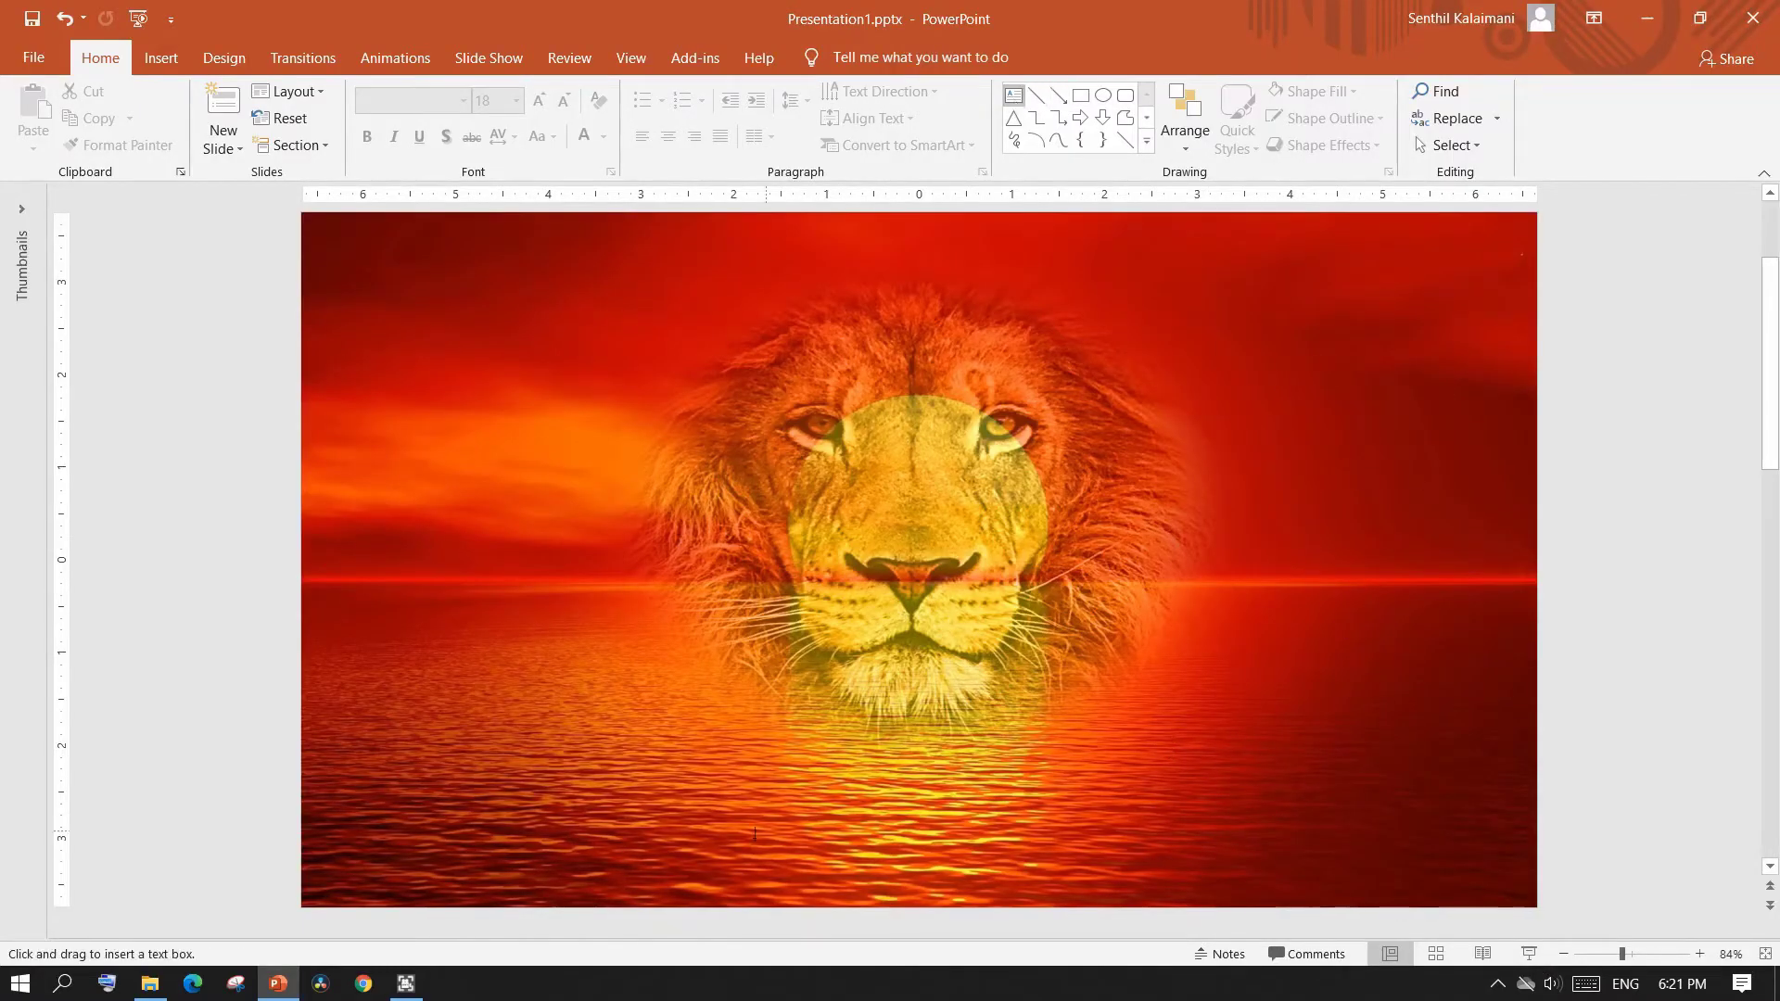
pyautogui.click(724, 851)
pyautogui.write('SAFARI')
pyautogui.moveTo(802, 871); pyautogui.dragTo(838, 789)
pyautogui.hotkey('ctrl', ']')
pyautogui.hotkey('ctrl', ']')
pyautogui.hotkey('ctrl', ']')
pyautogui.hotkey('ctrl', ']')
pyautogui.hotkey('ctrl', ']')
pyautogui.hotkey('ctrl', ']')
pyautogui.hotkey('ctrl', 'e')
# Format SAFARI in Arial Black, 166 pt, with Tight character spacing
pyautogui.click(462, 100)
pyautogui.click(424, 243)
pyautogui.click(508, 136)
pyautogui.click(536, 192)
pyautogui.hotkey('ctrl', ']')
pyautogui.hotkey('ctrl', ']')
pyautogui.hotkey('ctrl', ']')
pyautogui.hotkey('ctrl', ']')
pyautogui.hotkey('ctrl', ']')
pyautogui.hotkey('ctrl', ']')
pyautogui.hotkey('ctrl', ']')
pyautogui.hotkey('ctrl', ']')
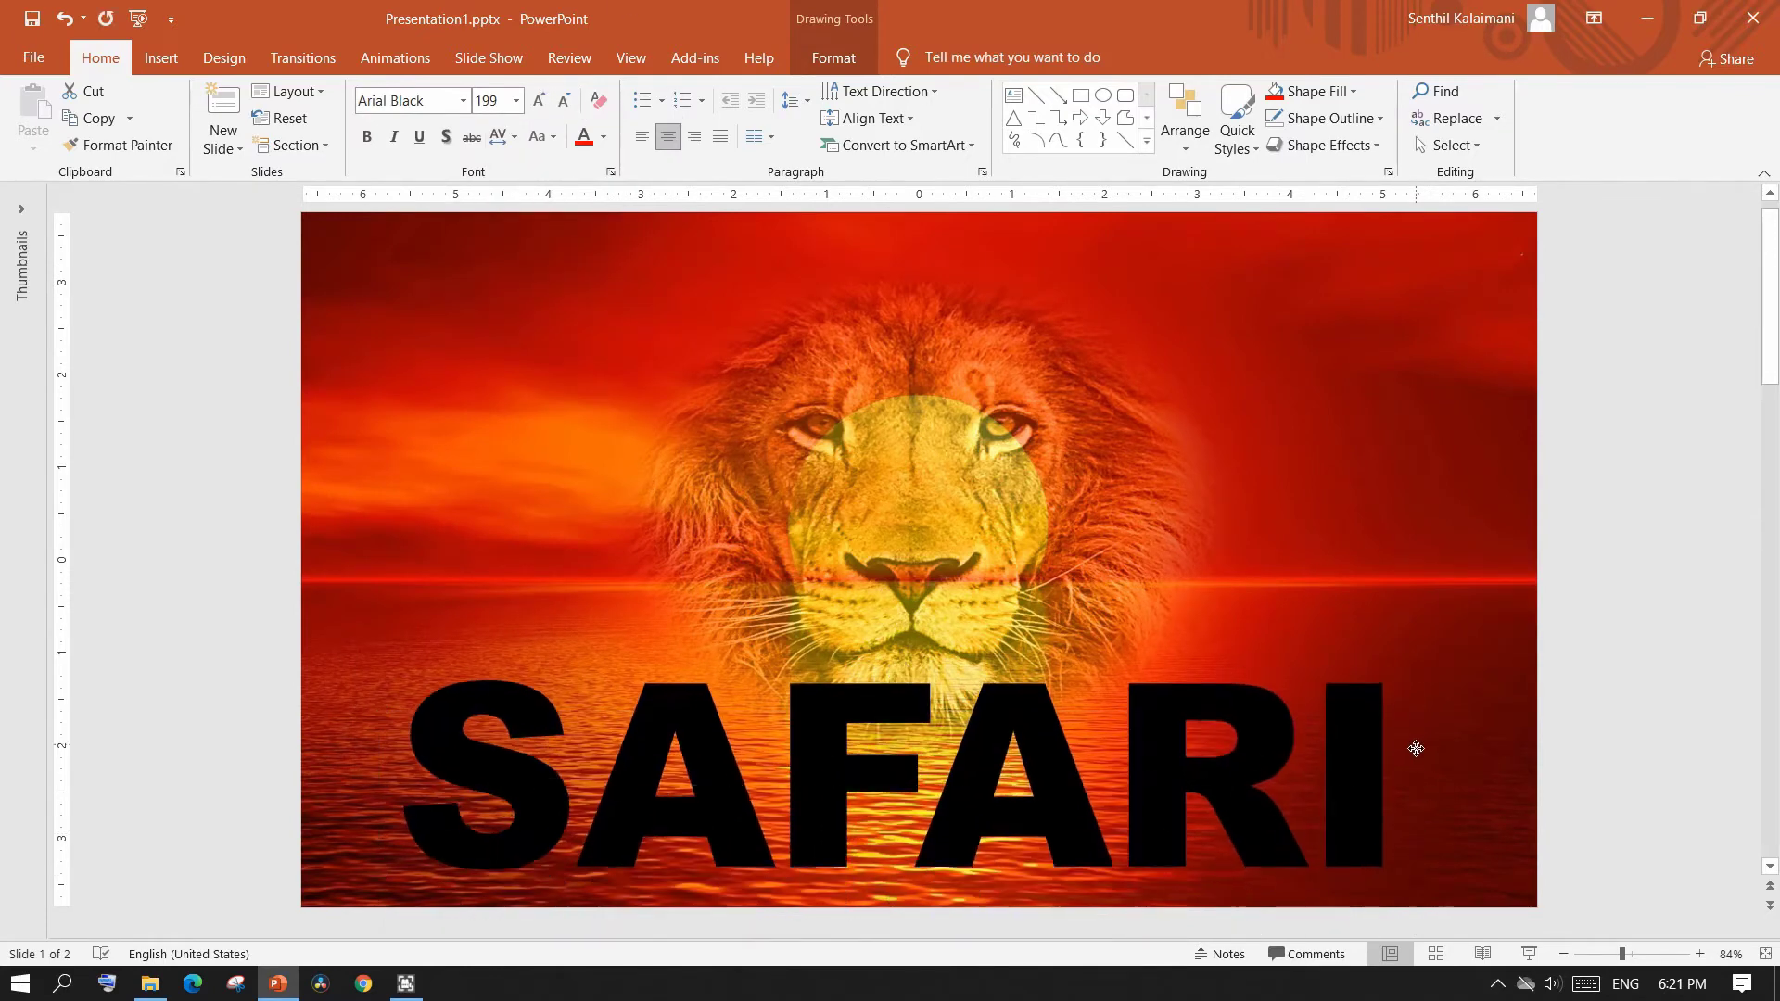
pyautogui.click(564, 100)
# Nudge the SAFARI box down and align it to the horizontal centre of the slide
pyautogui.moveTo(1332, 738); pyautogui.dragTo(1332, 757)
pyautogui.click(1185, 121)
pyautogui.moveTo(1212, 455)
pyautogui.click(1386, 486)
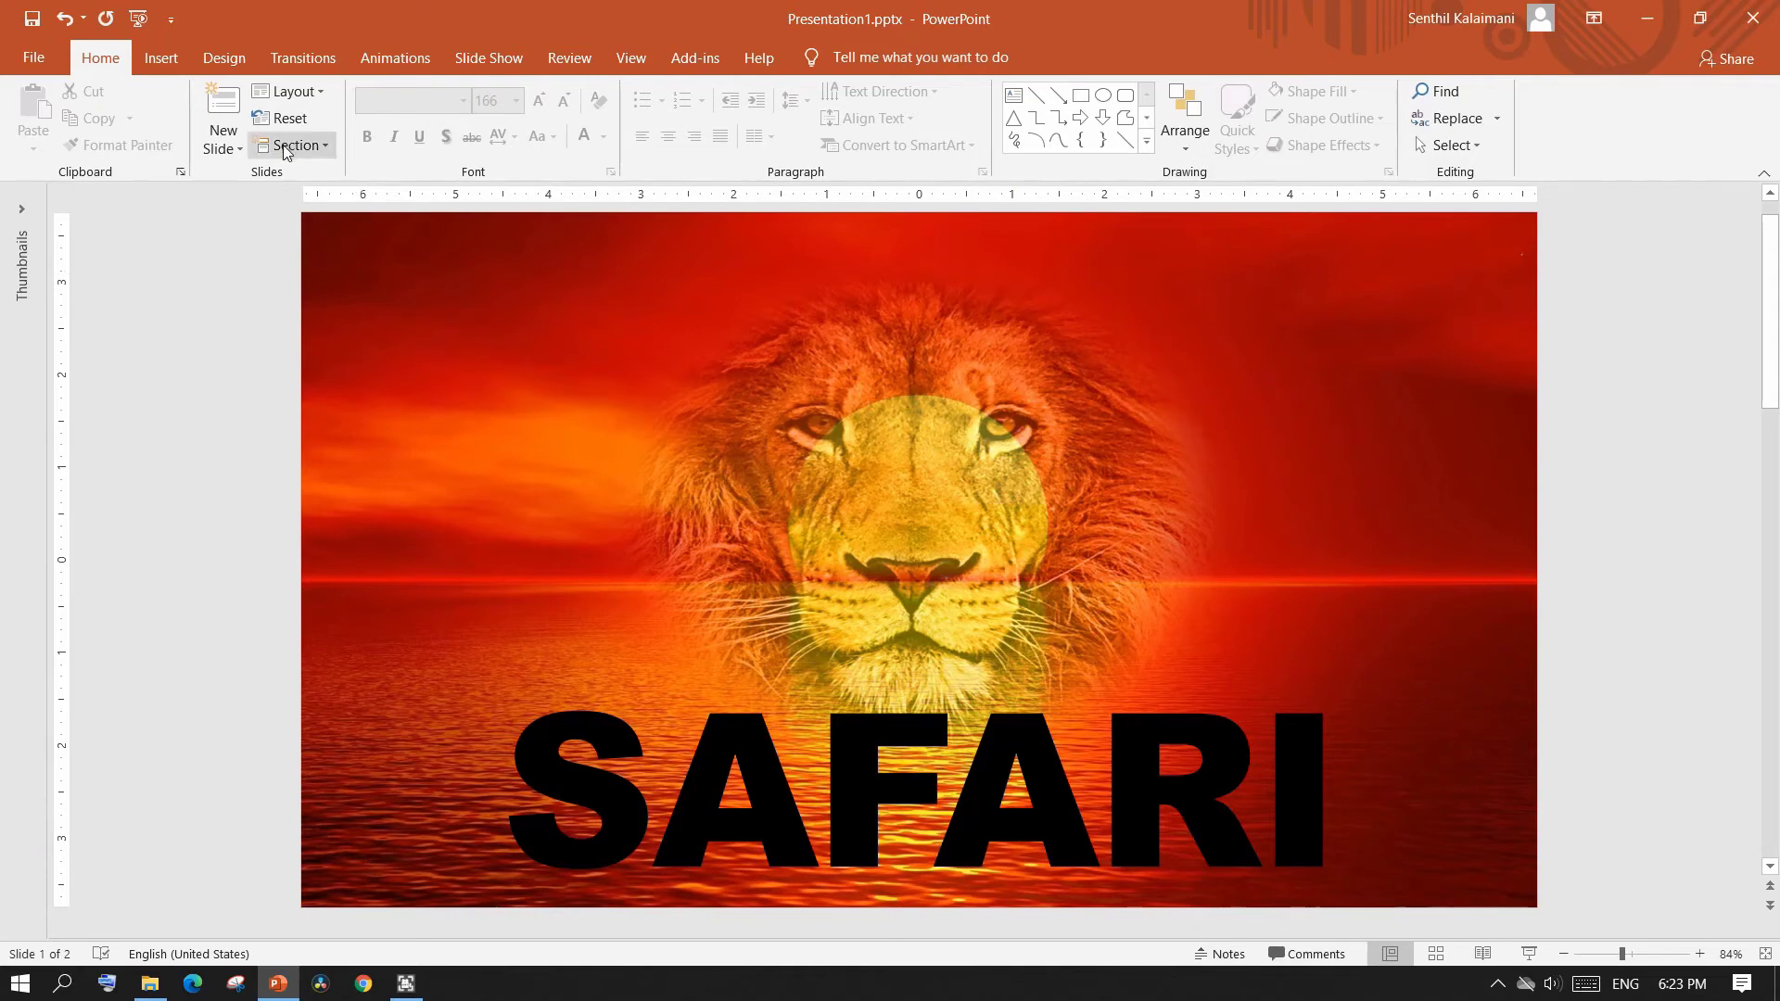
# Insert the Media1.mp4 savanna video from the PC and preview its playback
pyautogui.click(161, 58)
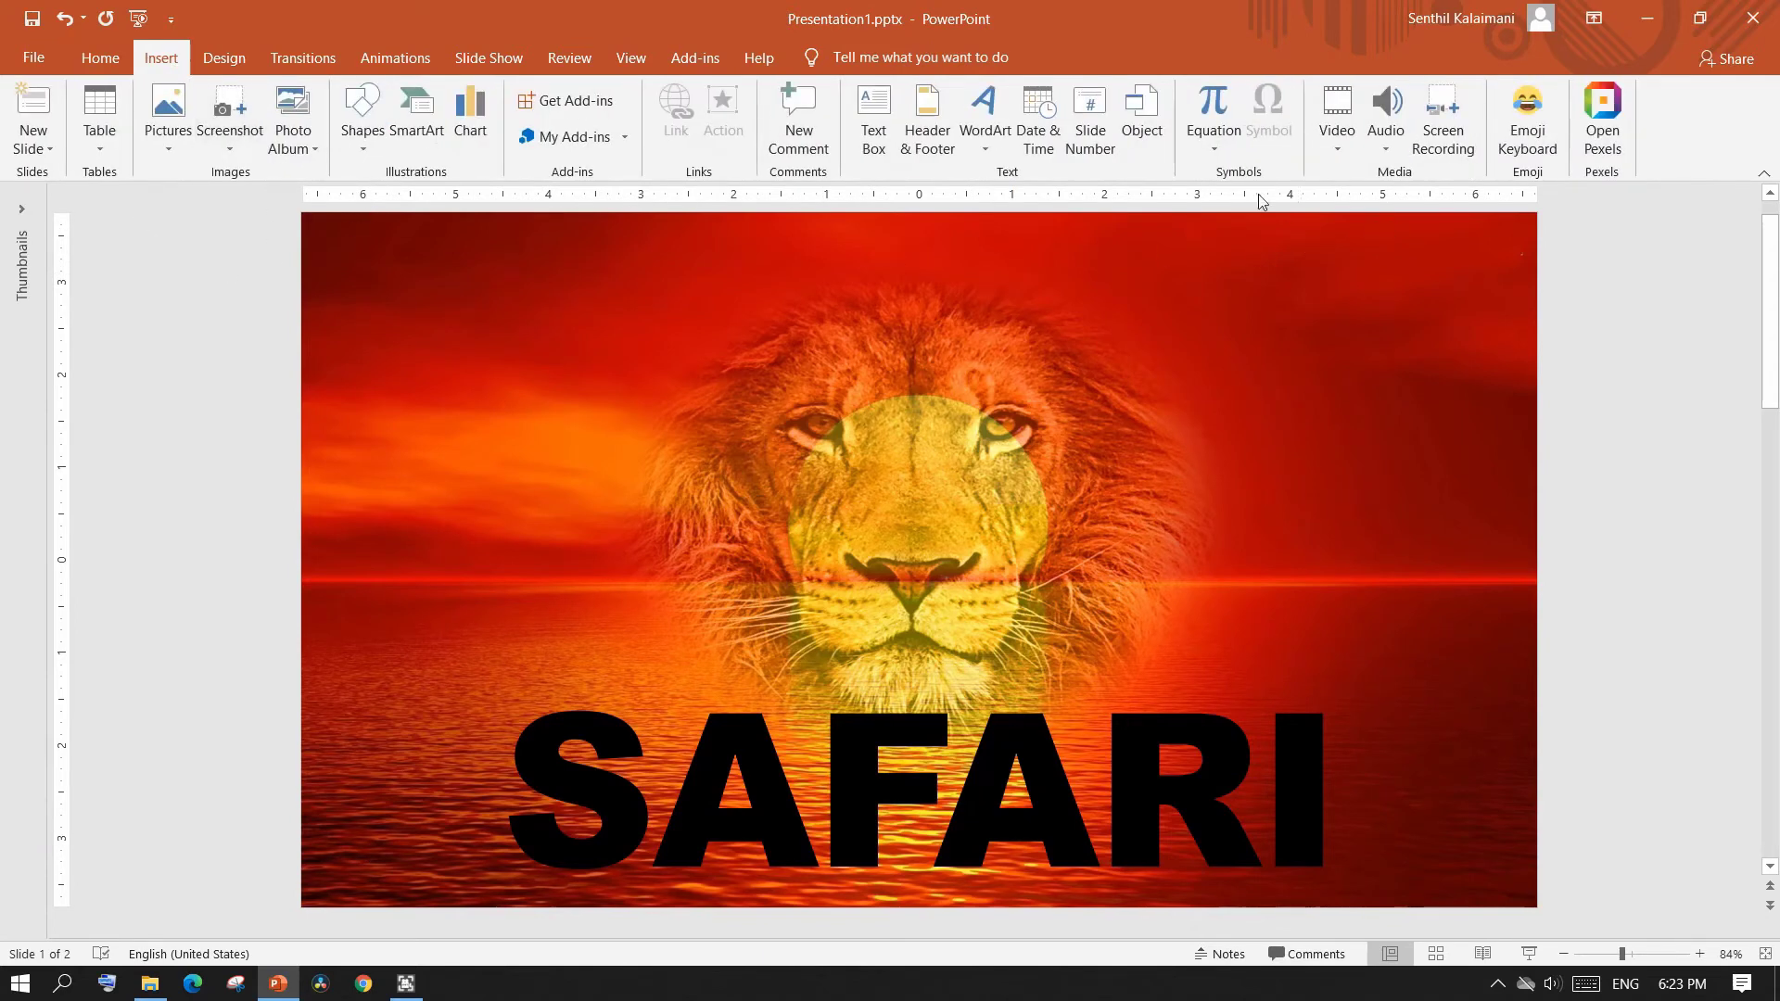
pyautogui.click(1333, 144)
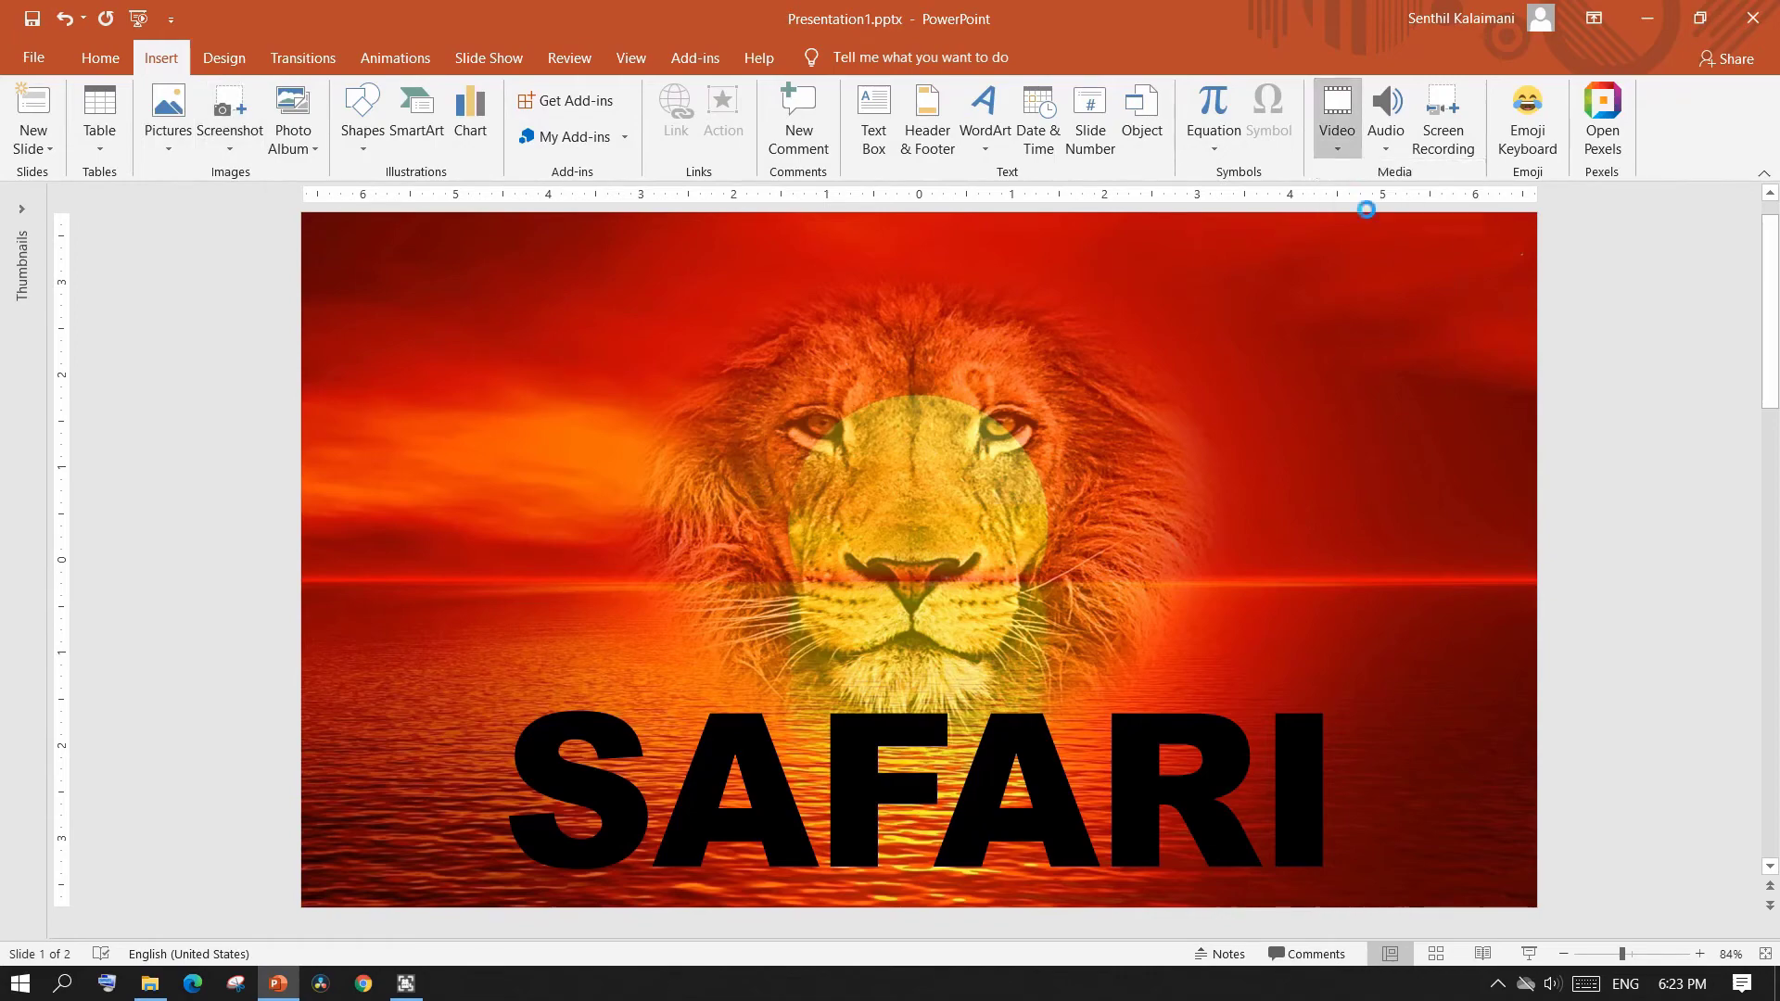
pyautogui.click(1366, 202)
pyautogui.doubleClick(282, 214)
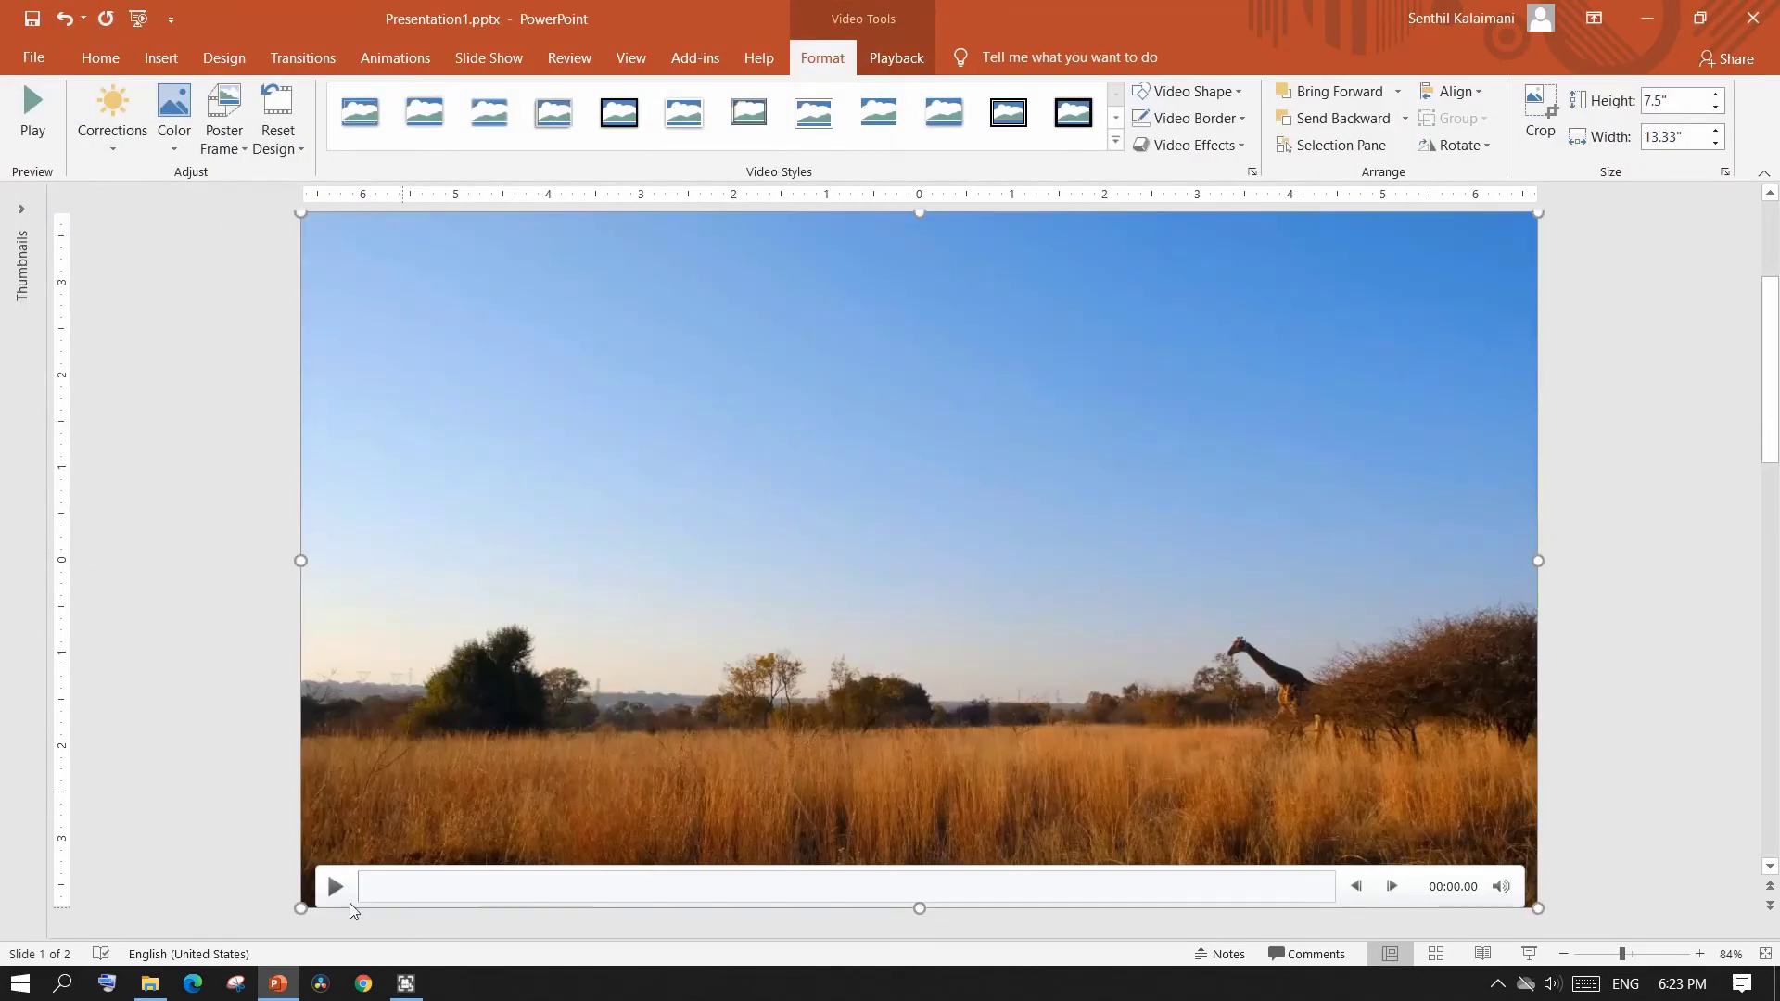
pyautogui.click(335, 888)
pyautogui.click(699, 885)
pyautogui.click(892, 888)
pyautogui.click(1172, 892)
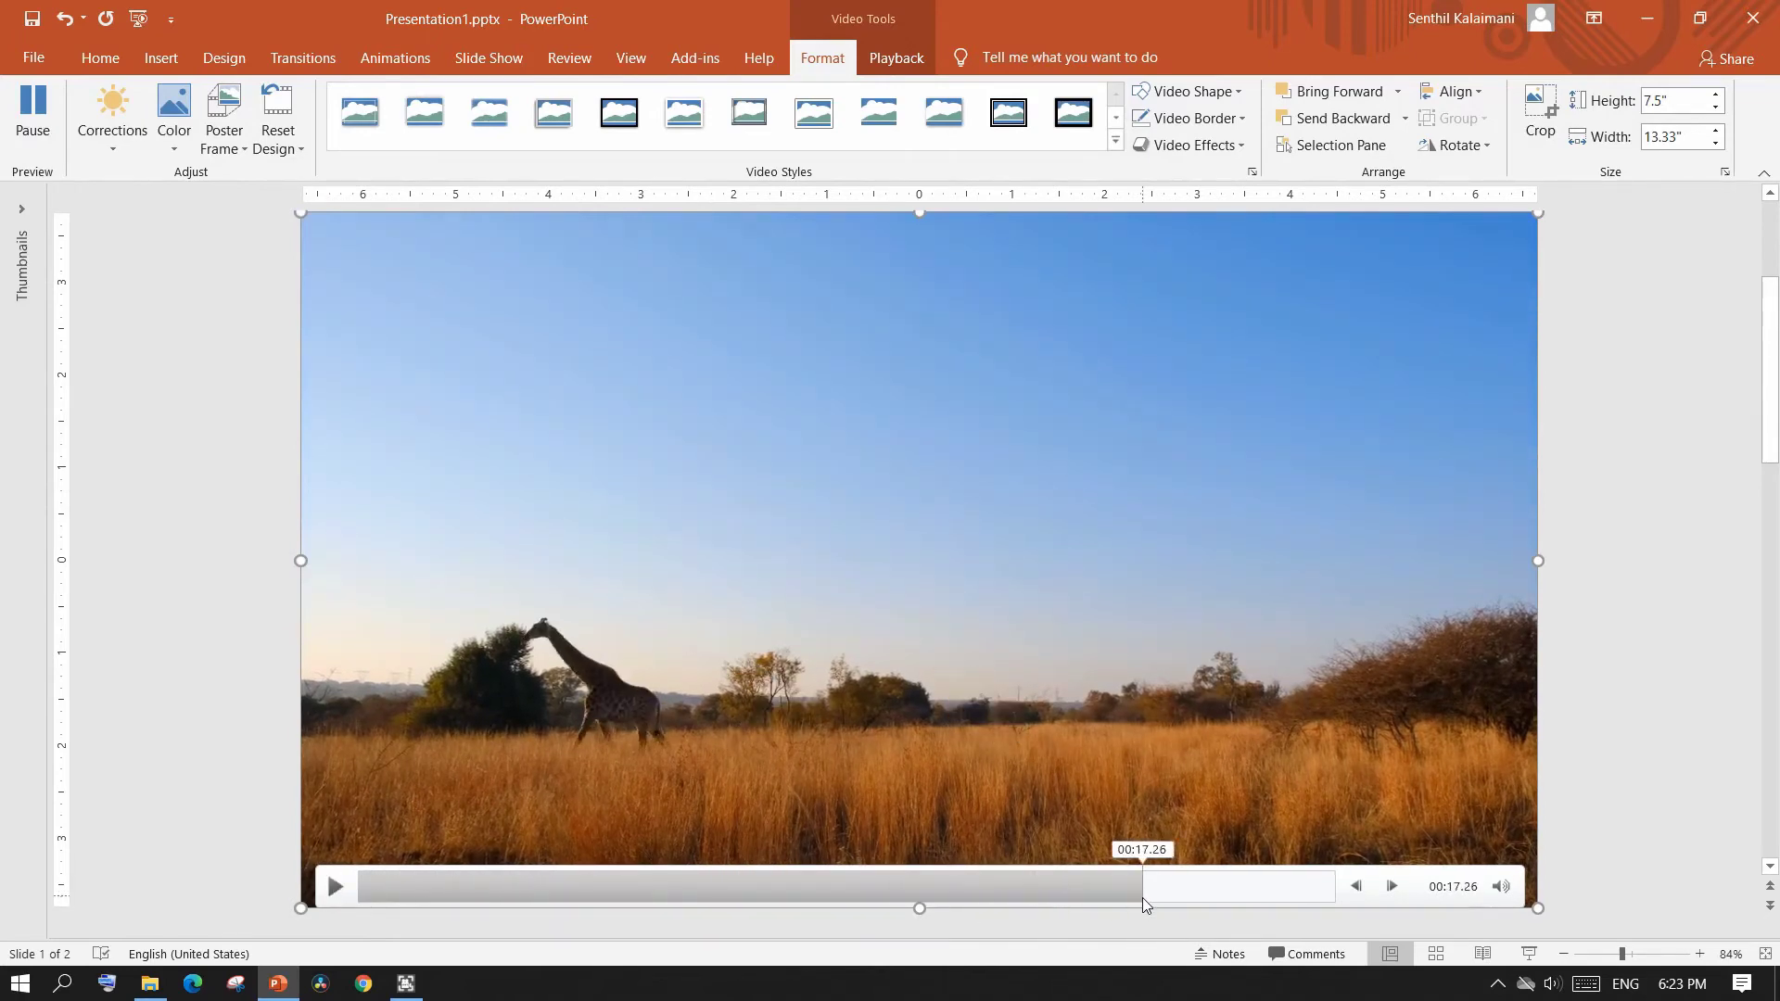
pyautogui.click(334, 887)
# Resize the video to about 8.85" by 4.98" and place it over the SAFARI text
pyautogui.moveTo(301, 214); pyautogui.dragTo(846, 526)
pyautogui.moveTo(1361, 816); pyautogui.dragTo(1061, 814)
pyautogui.moveTo(1247, 542); pyautogui.dragTo(1287, 517)
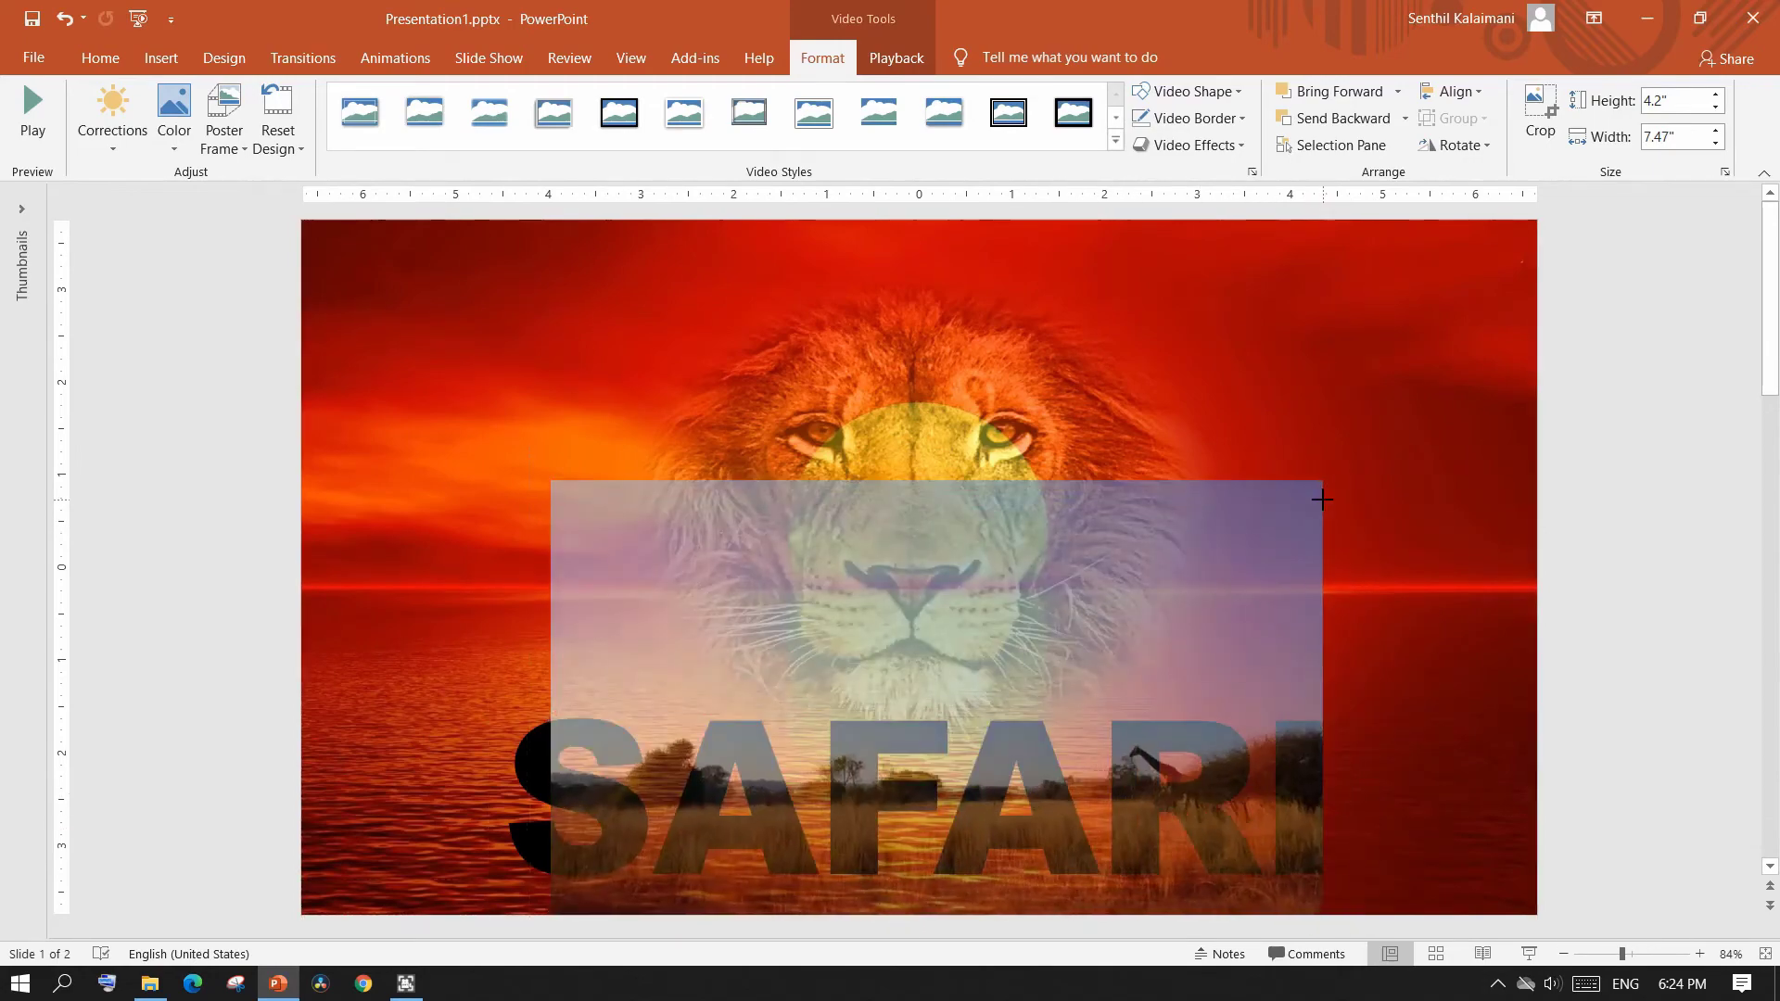
pyautogui.moveTo(1322, 500); pyautogui.dragTo(1323, 496)
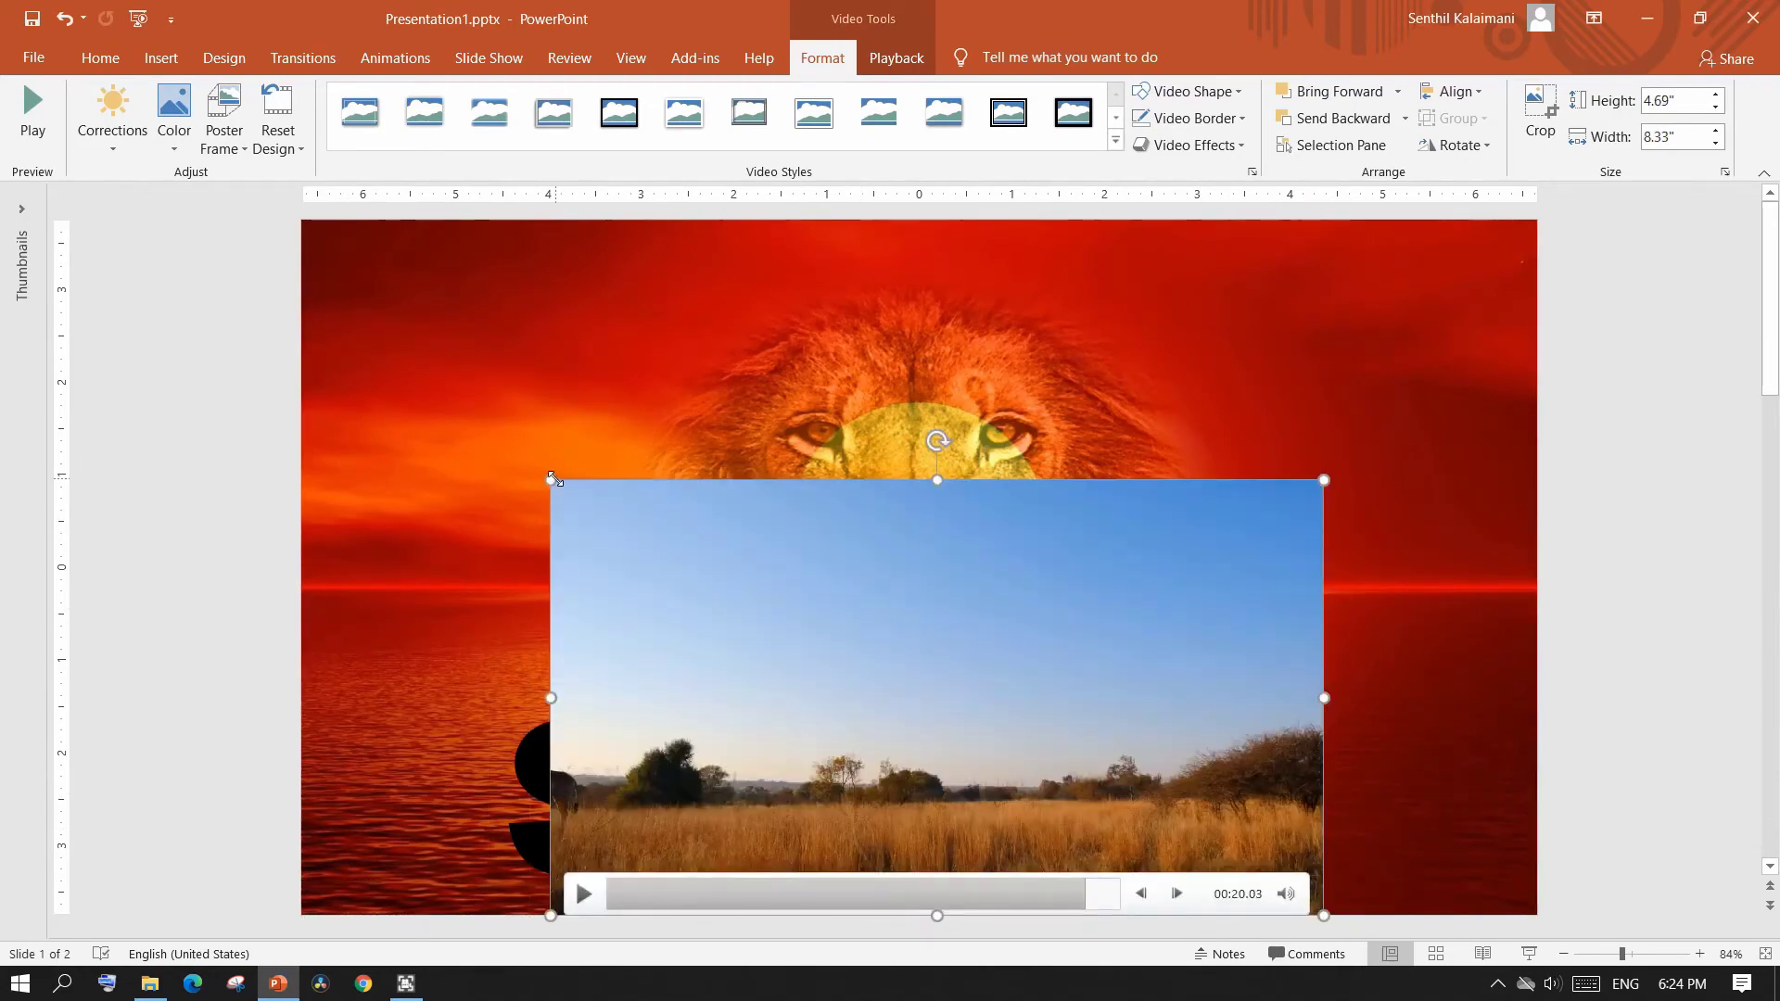
pyautogui.click(517, 449)
pyautogui.click(564, 501)
pyautogui.moveTo(553, 480); pyautogui.dragTo(502, 454)
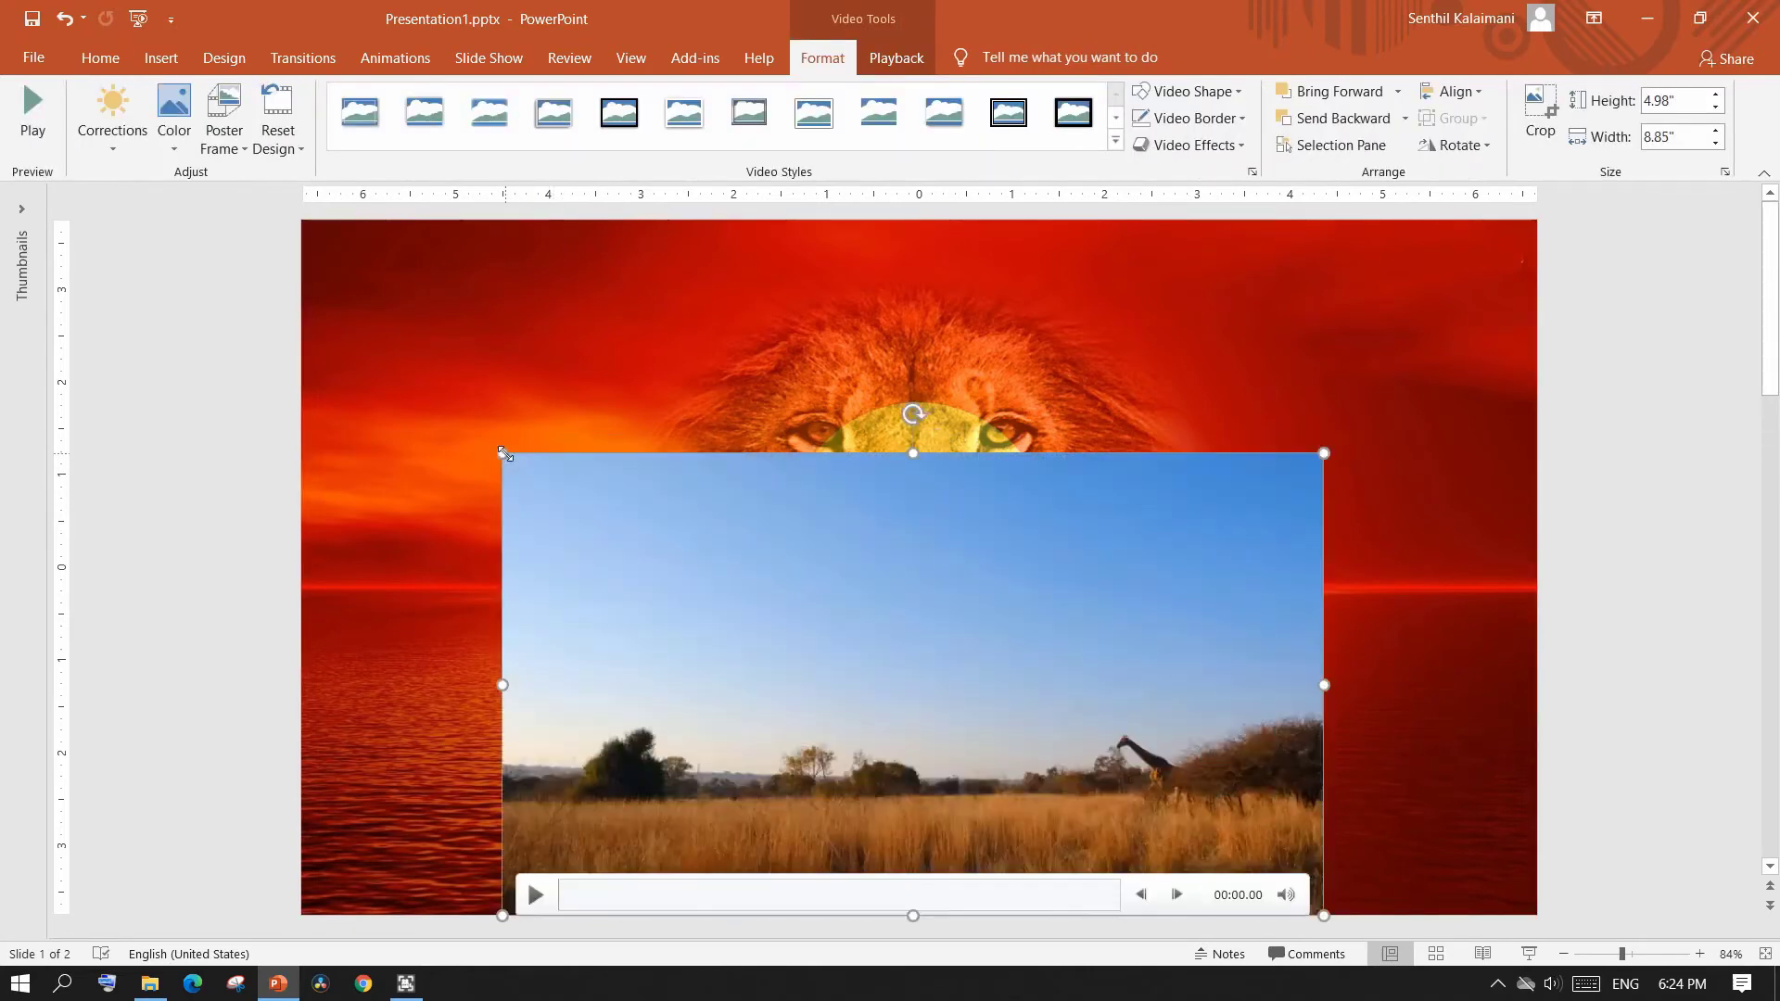
# Send the savanna video to the back, behind the lion and SAFARI
pyautogui.rightClick(943, 763)
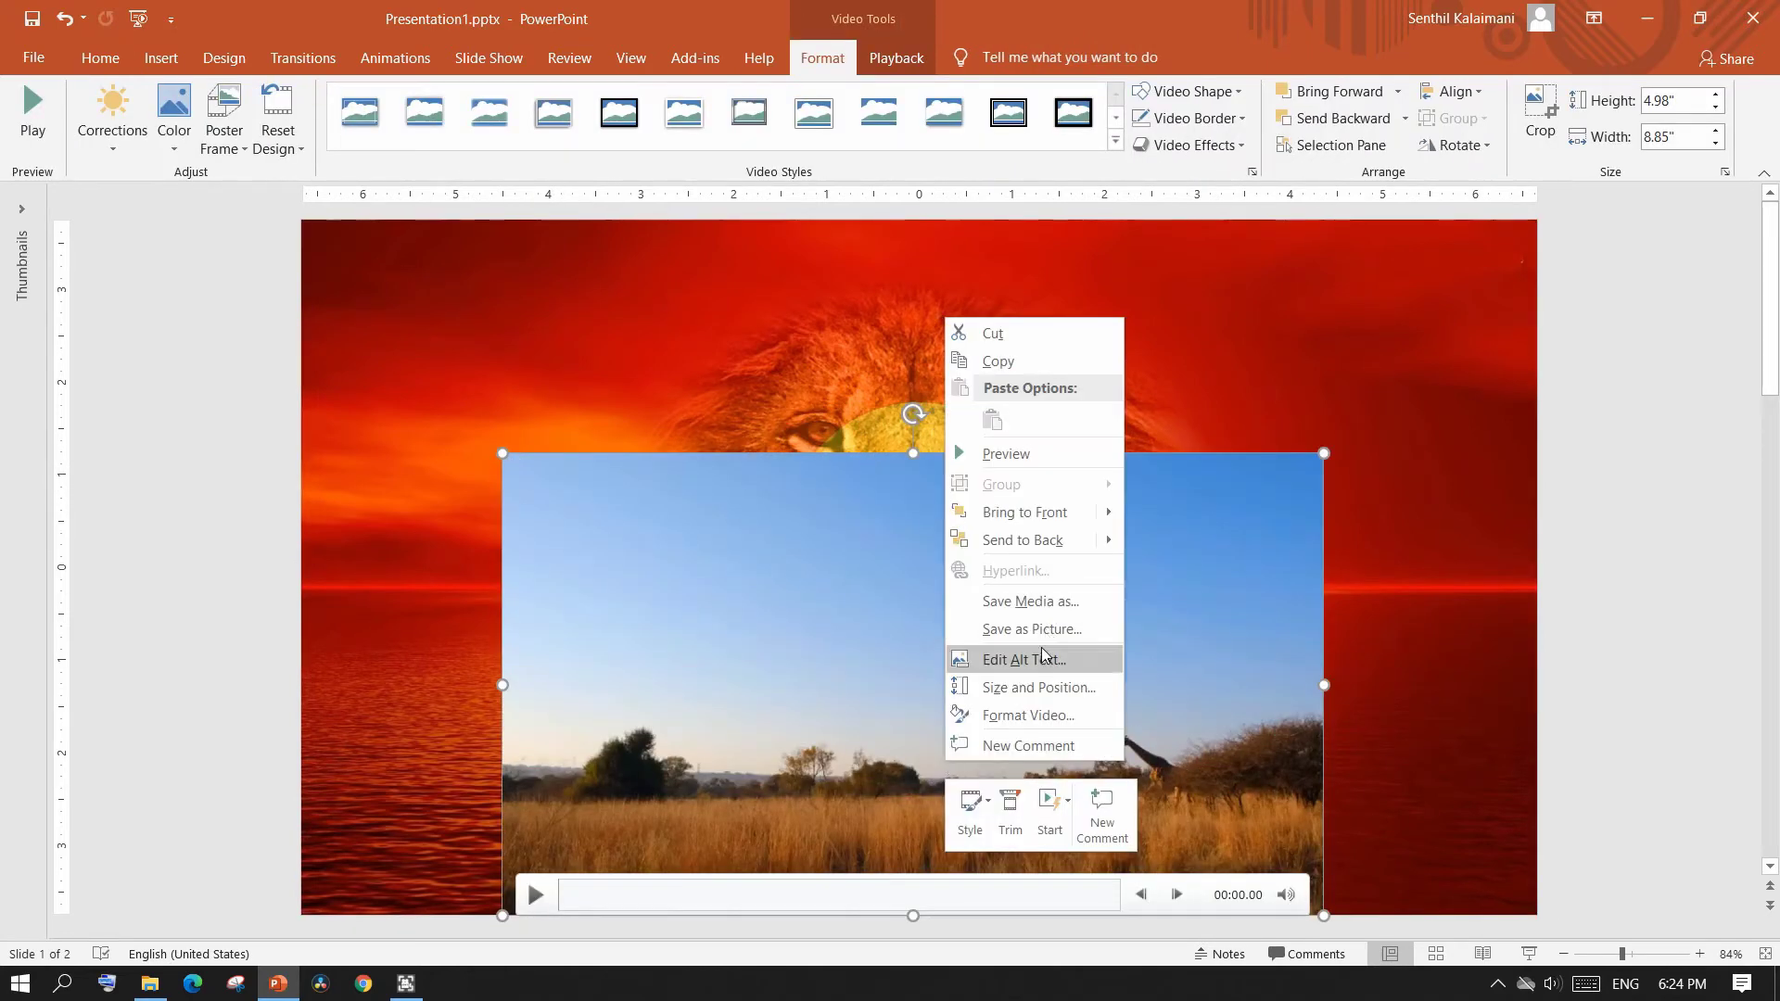
pyautogui.click(1048, 543)
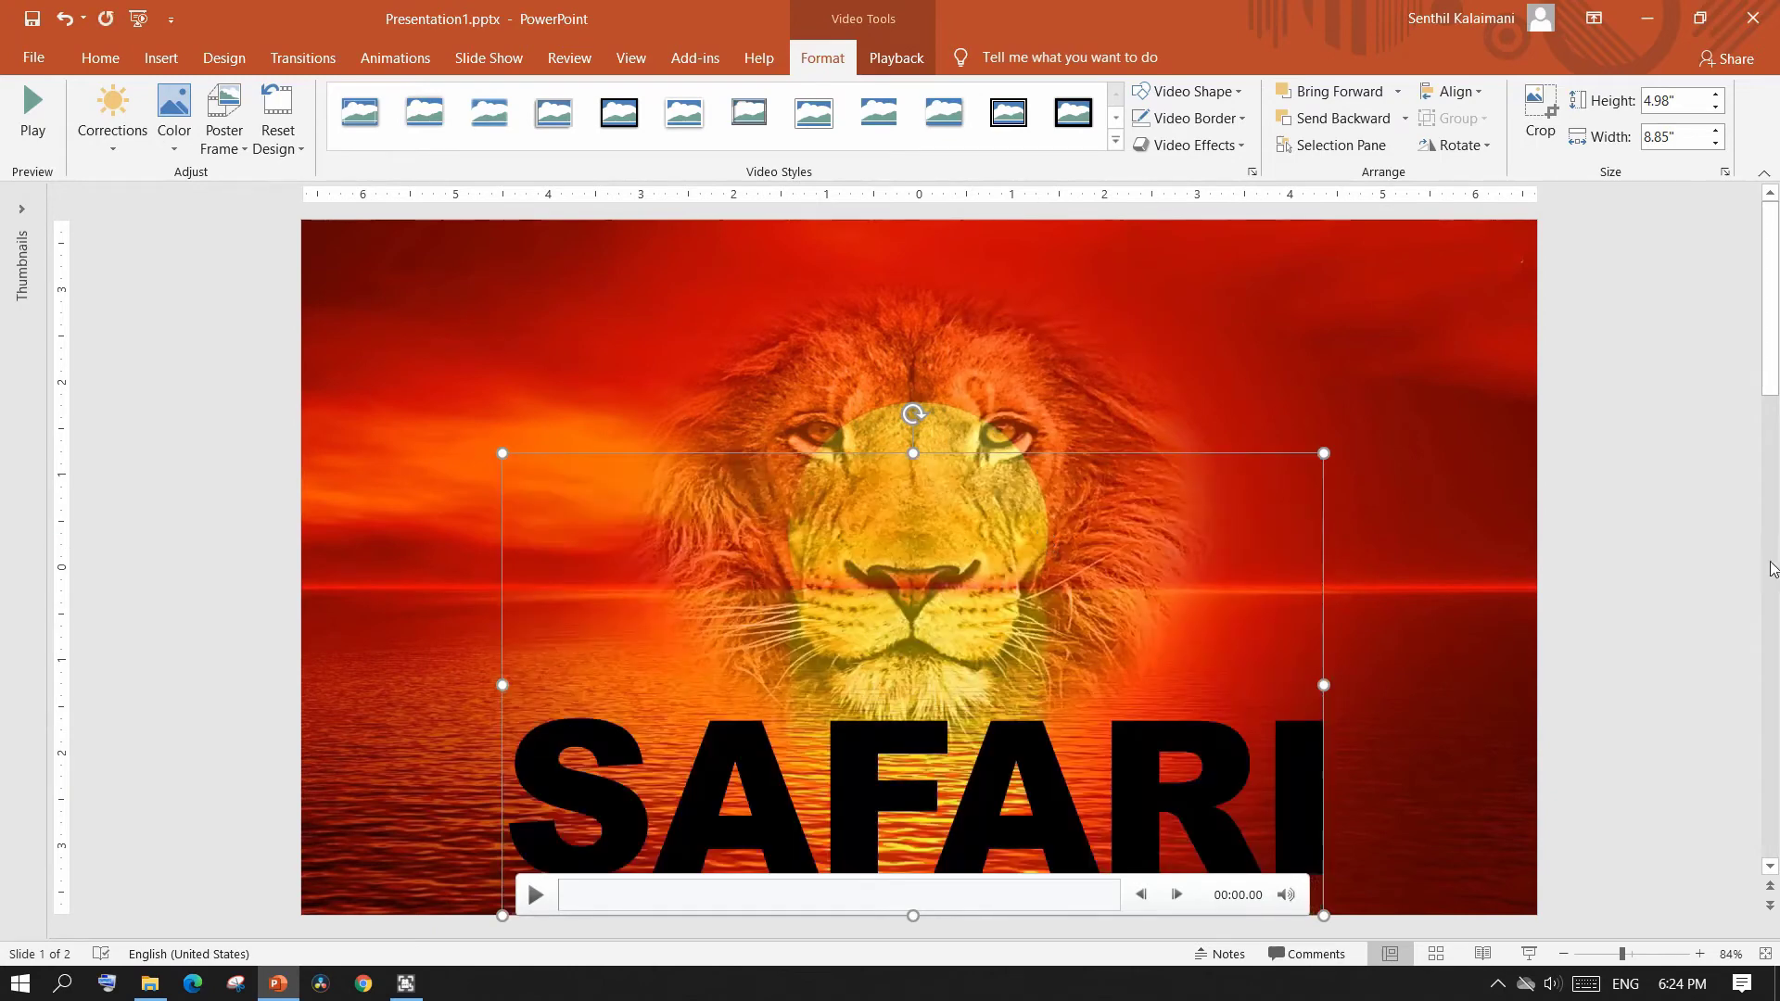
pyautogui.click(1678, 452)
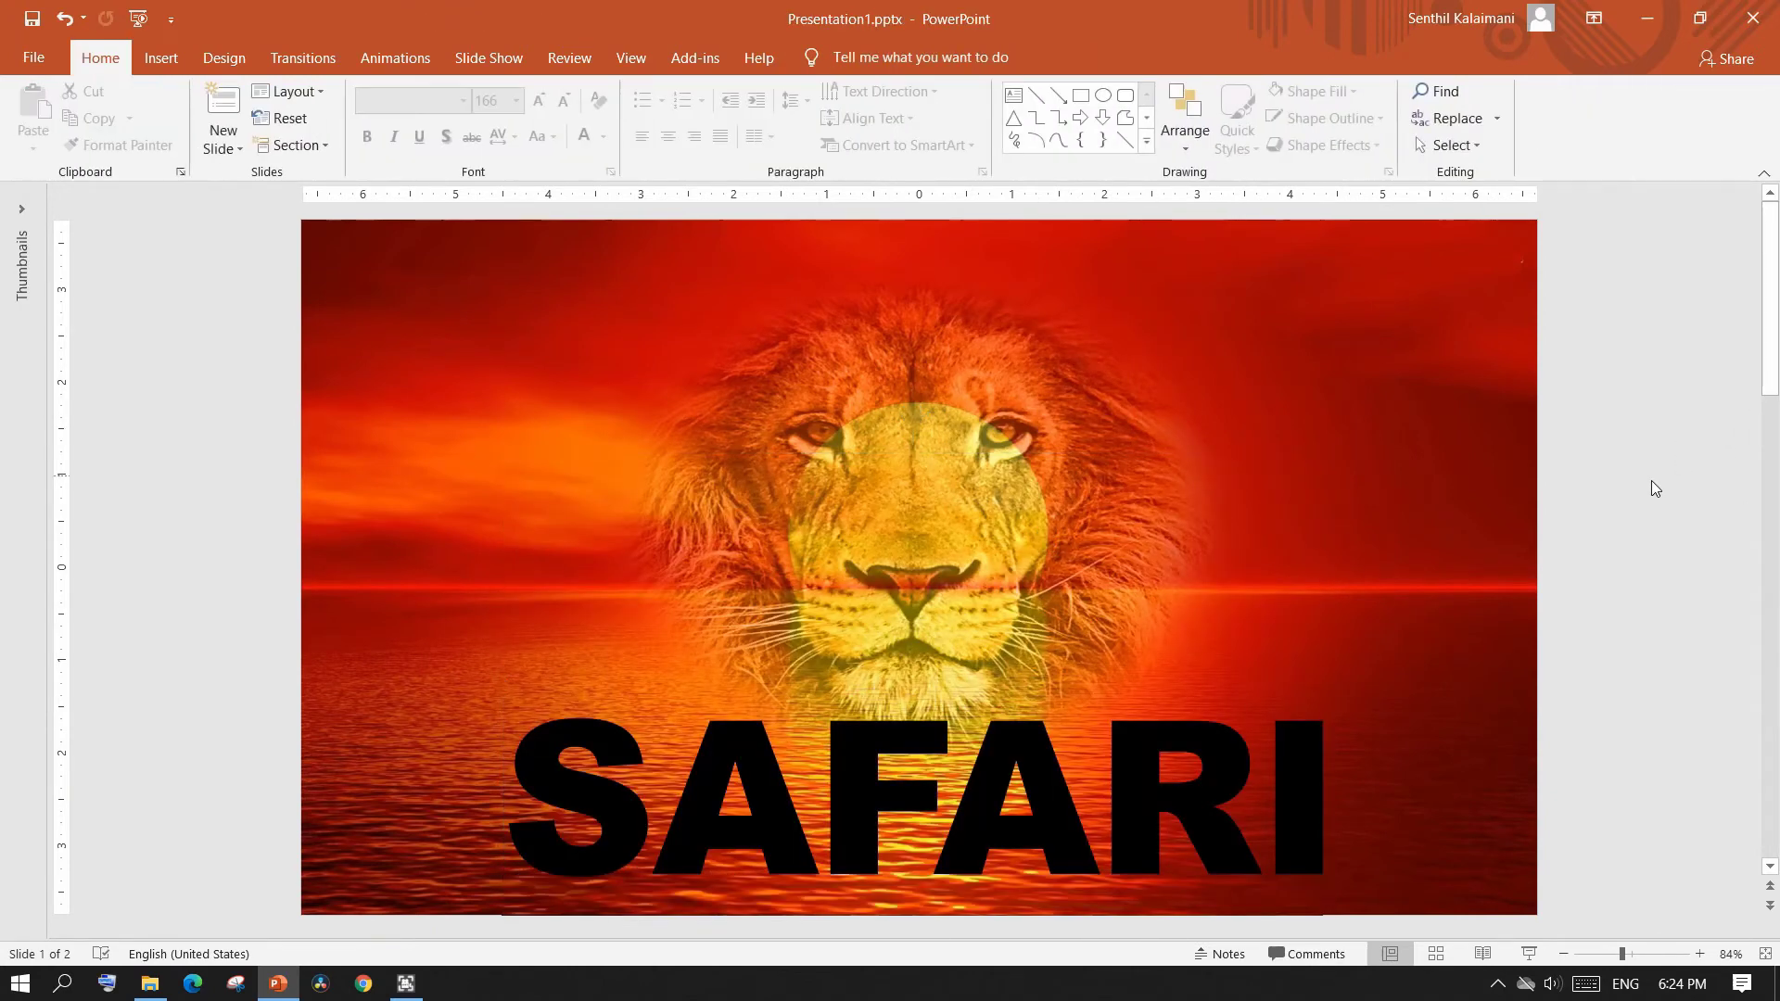
# Select the sunset background then SAFARI, and Merge Shapes > Subtract to cut out the letters
pyautogui.click(1492, 510)
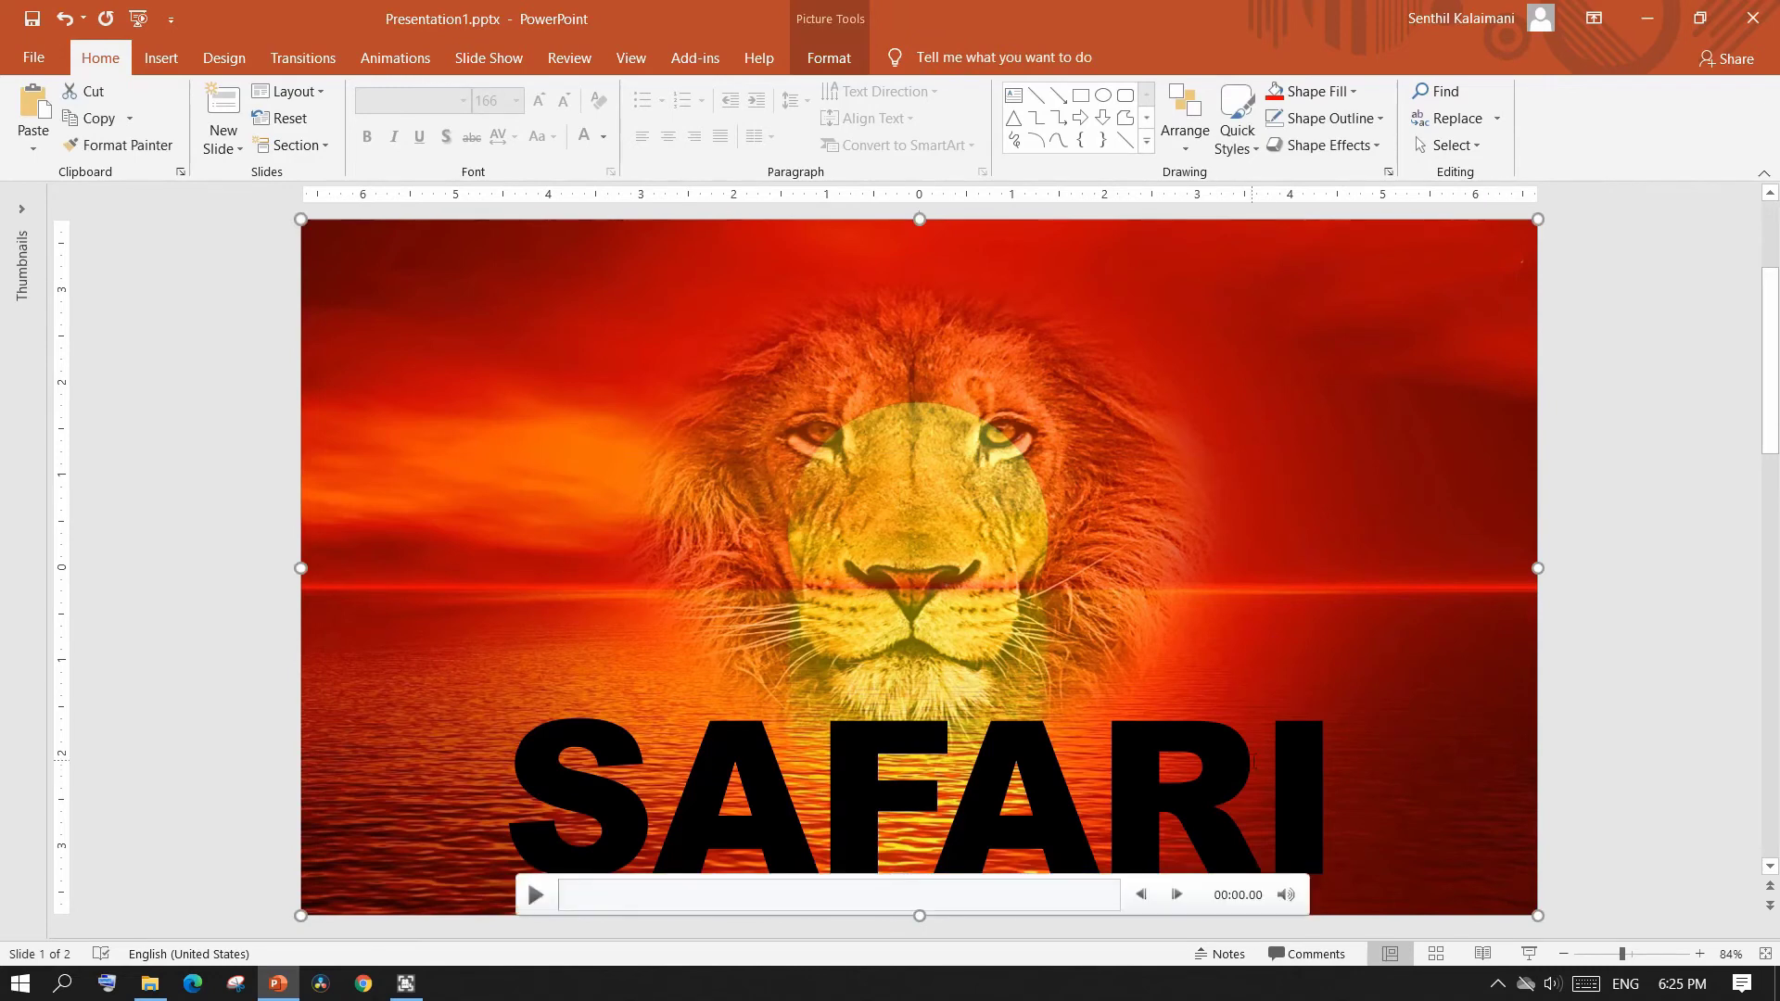
pyautogui.keyDown('shift'); pyautogui.click(1218, 794); pyautogui.keyUp('shift')
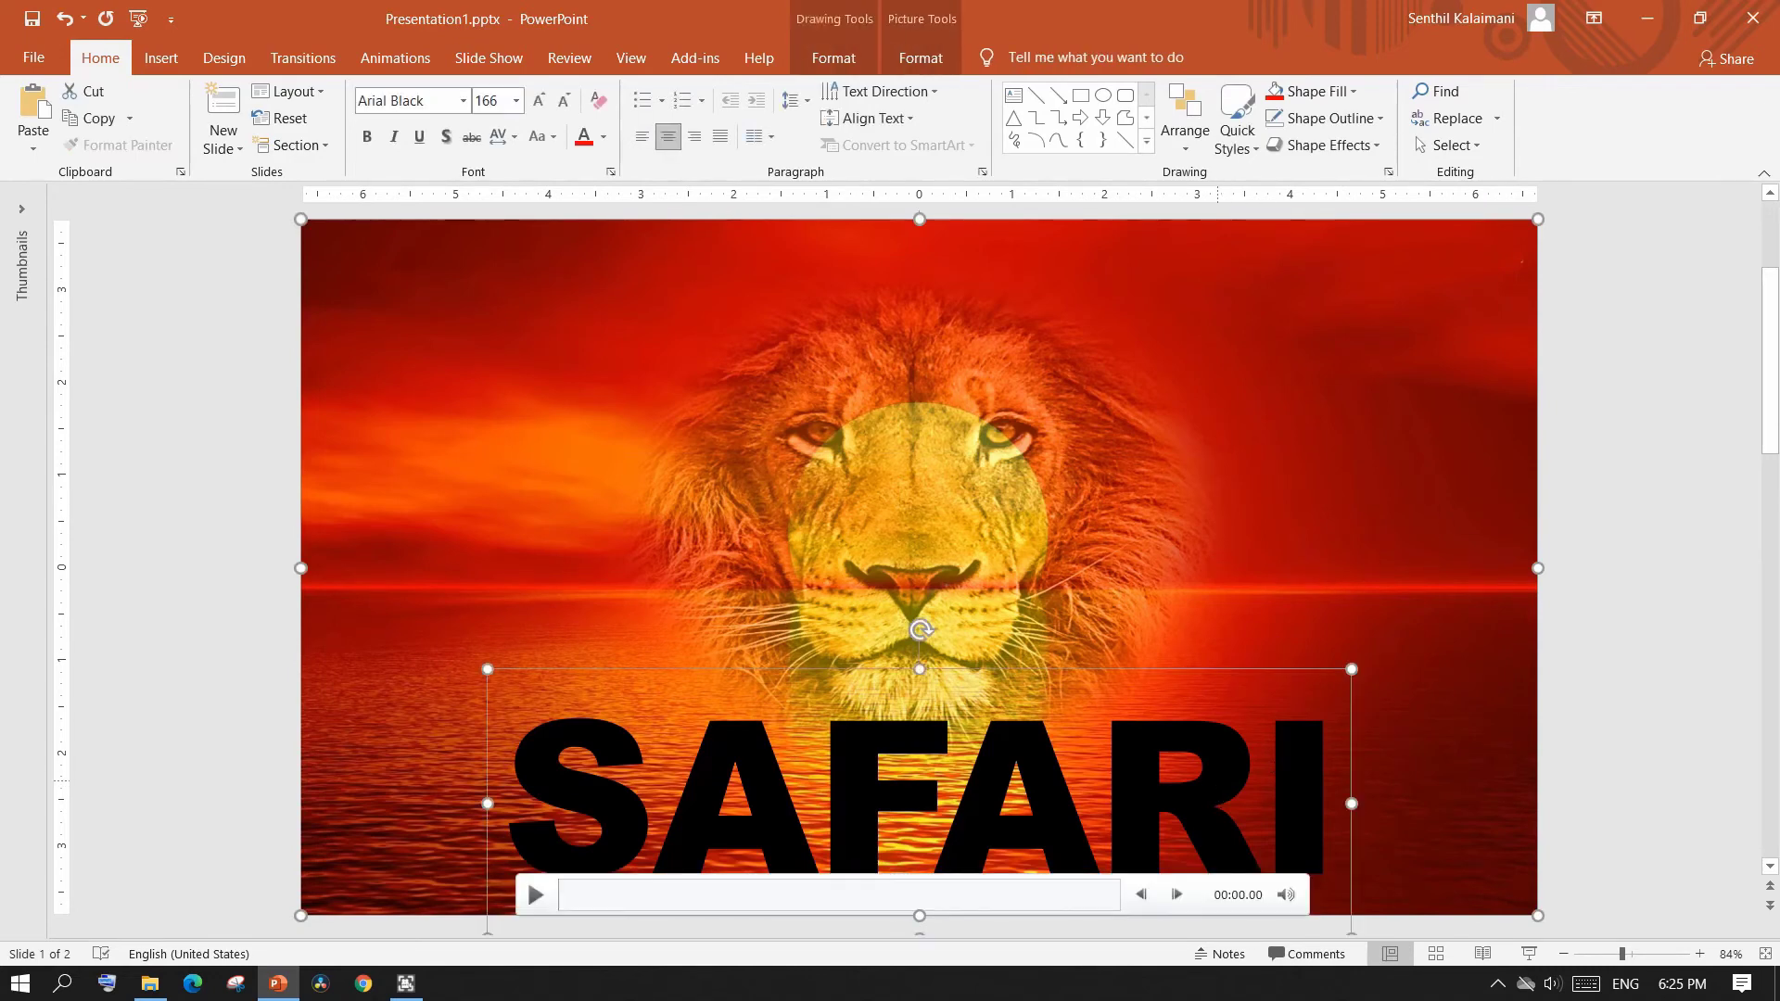
pyautogui.click(832, 59)
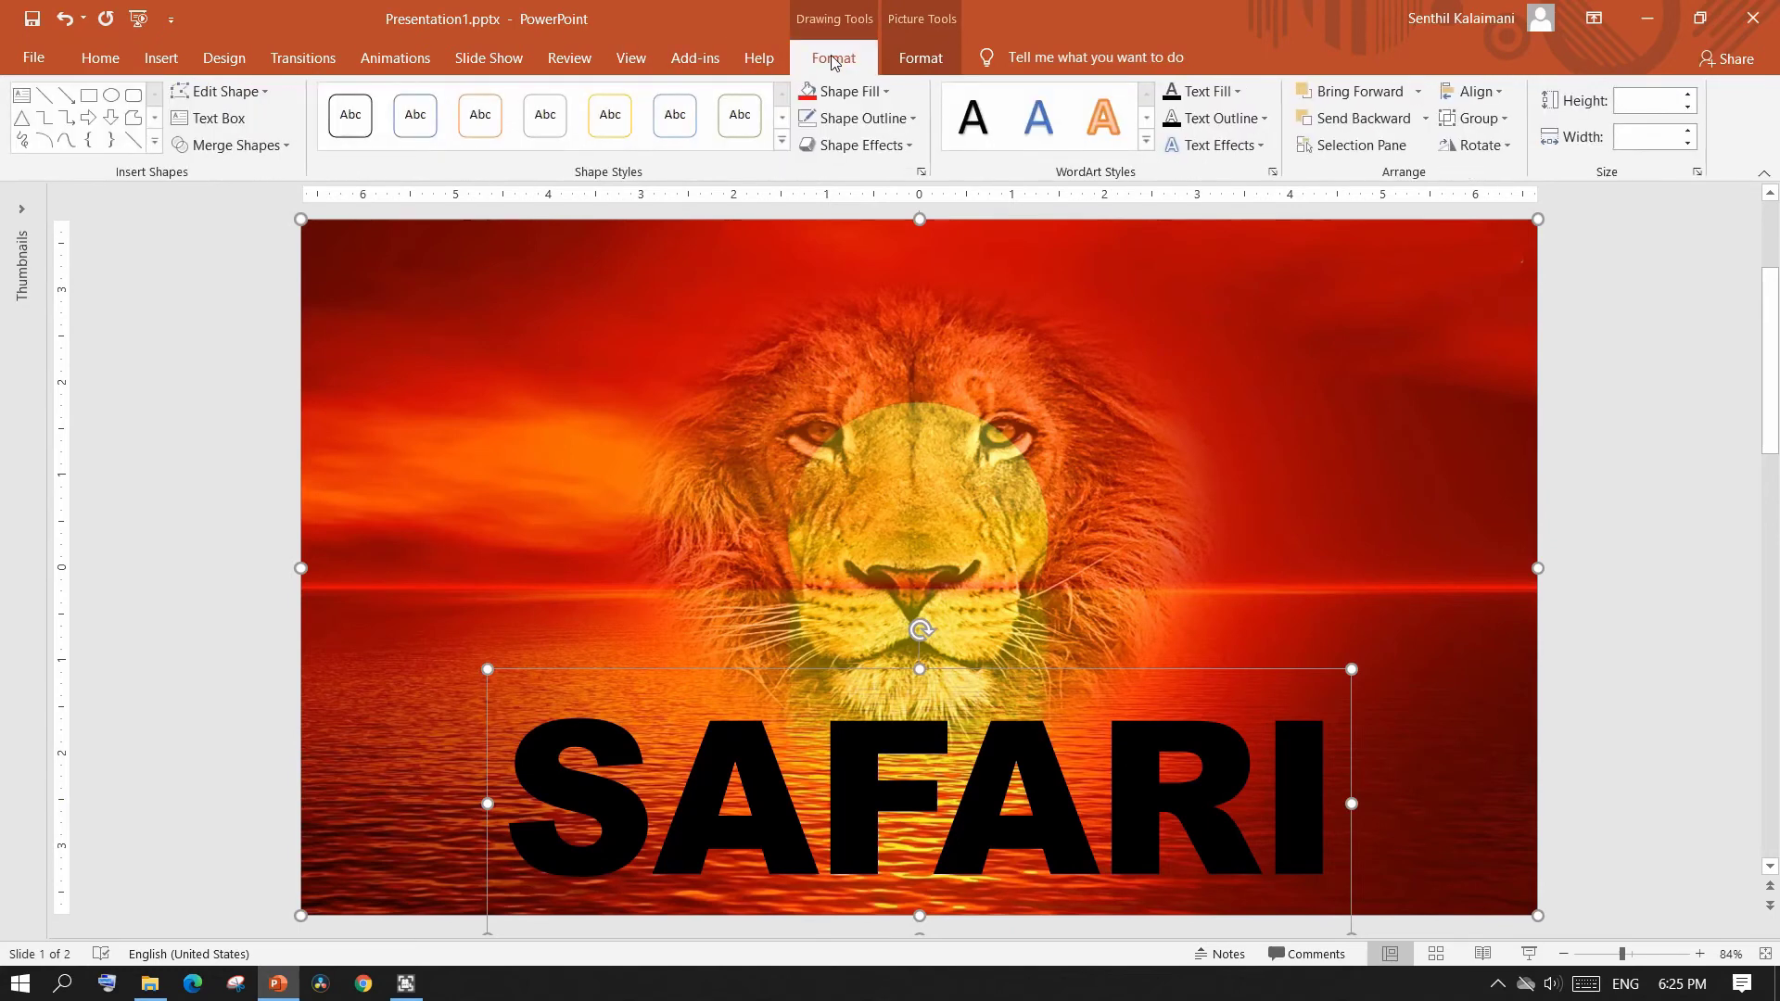
pyautogui.click(282, 152)
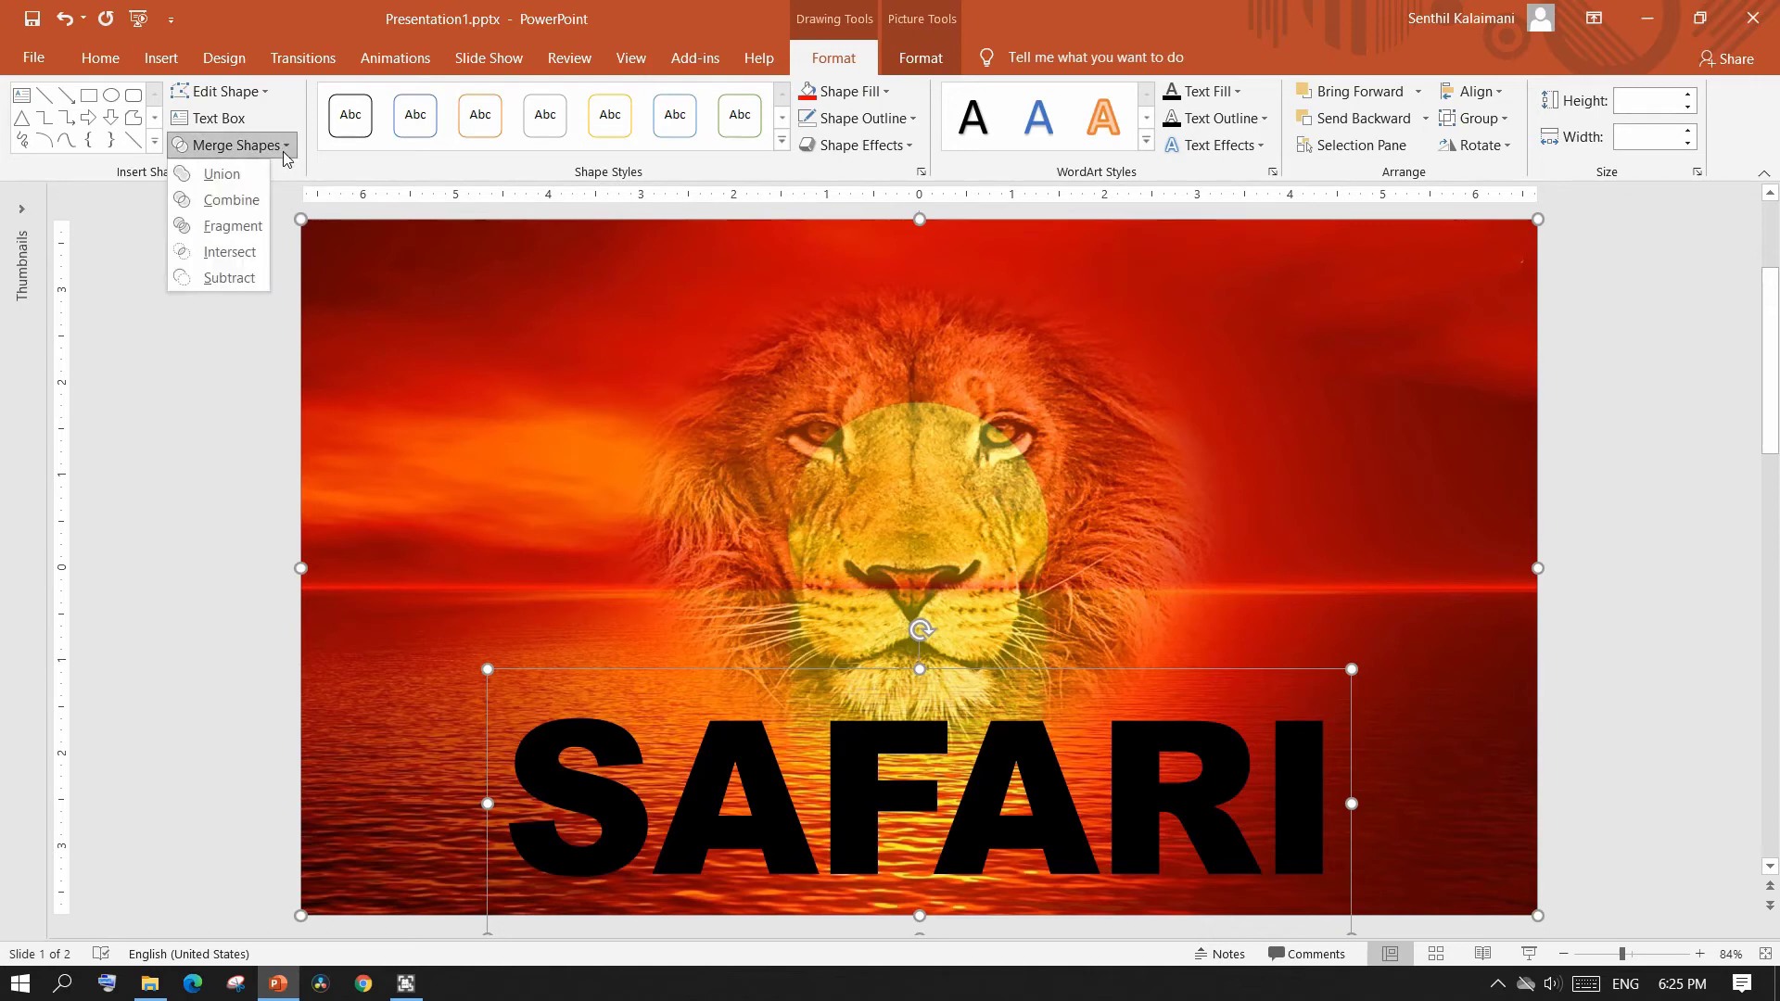
pyautogui.click(246, 280)
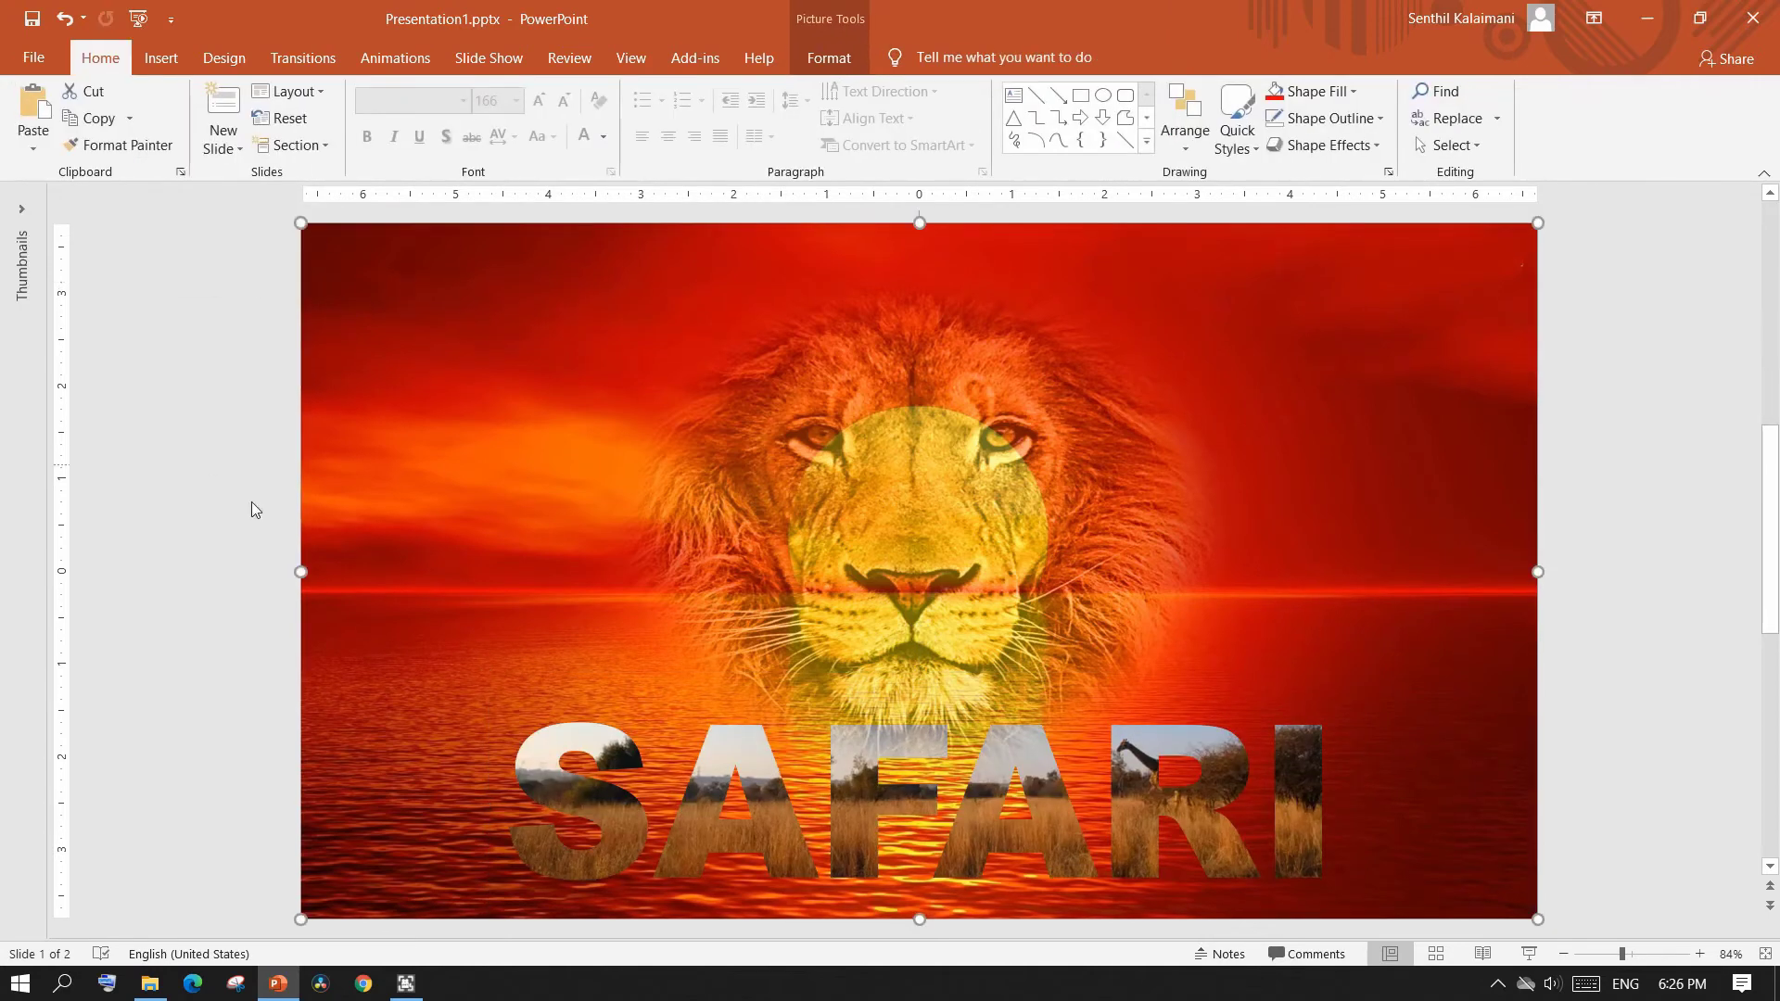
pyautogui.moveTo(1170, 812)
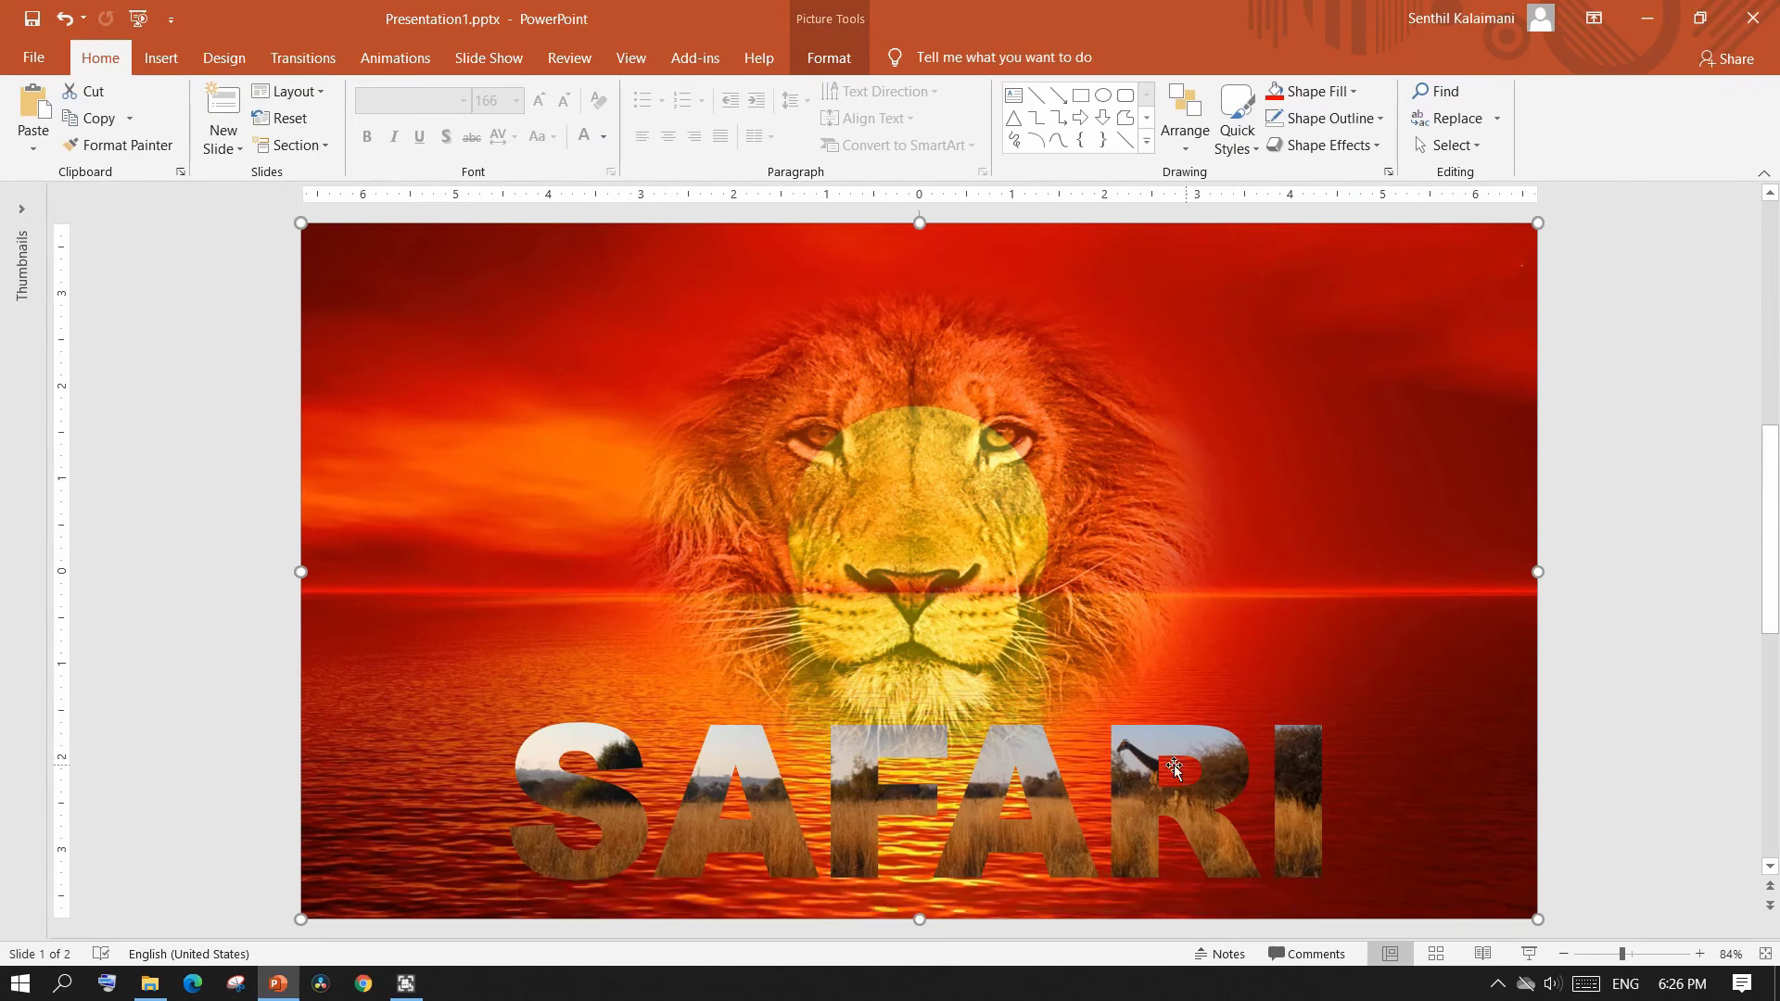